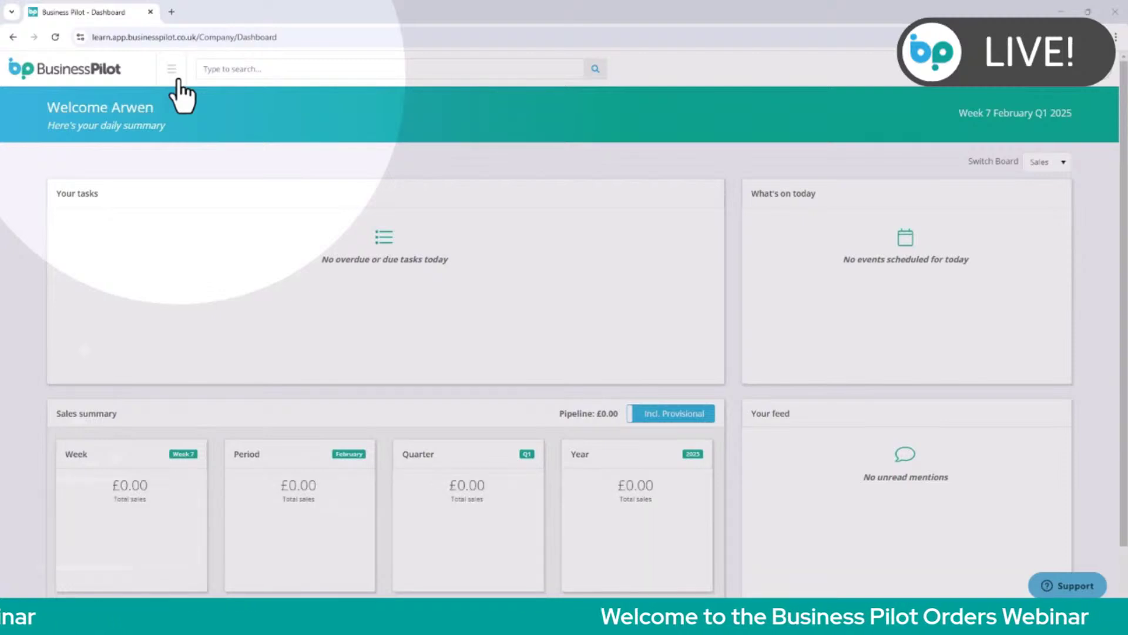
# - Start a new contact record and set its contact type to Supplier
pyautogui.click(178, 78)
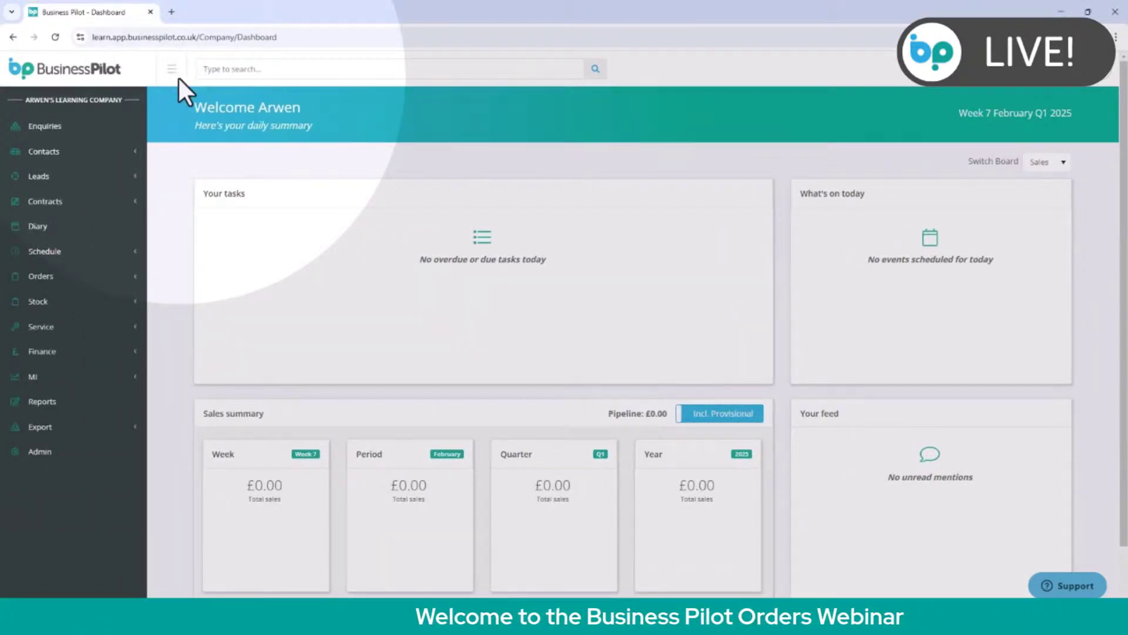
pyautogui.click(52, 153)
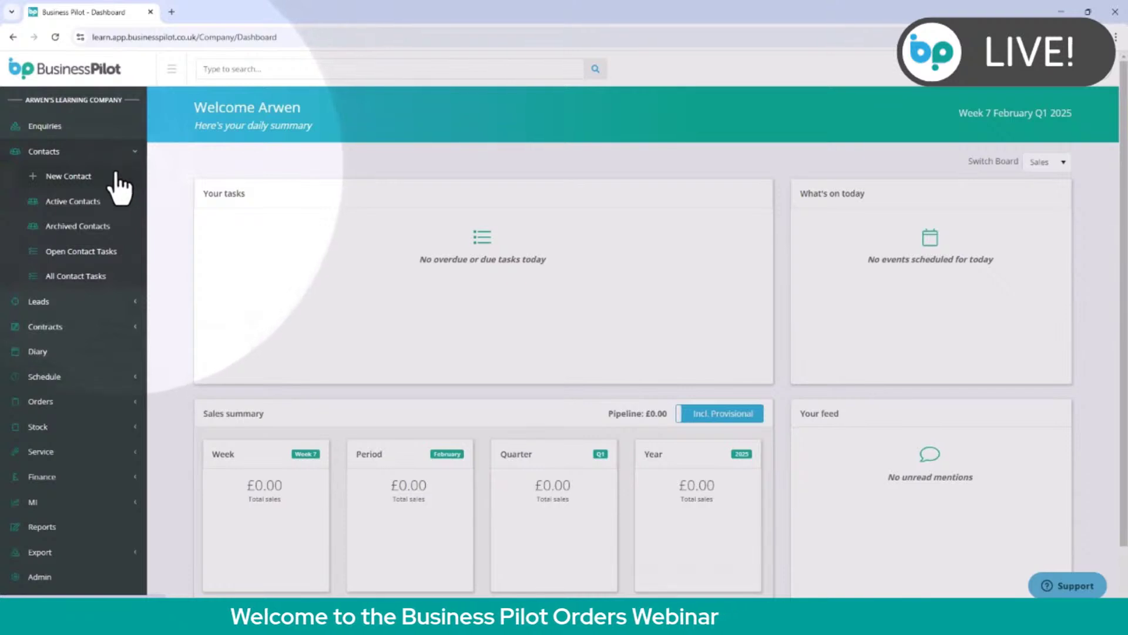
pyautogui.click(115, 176)
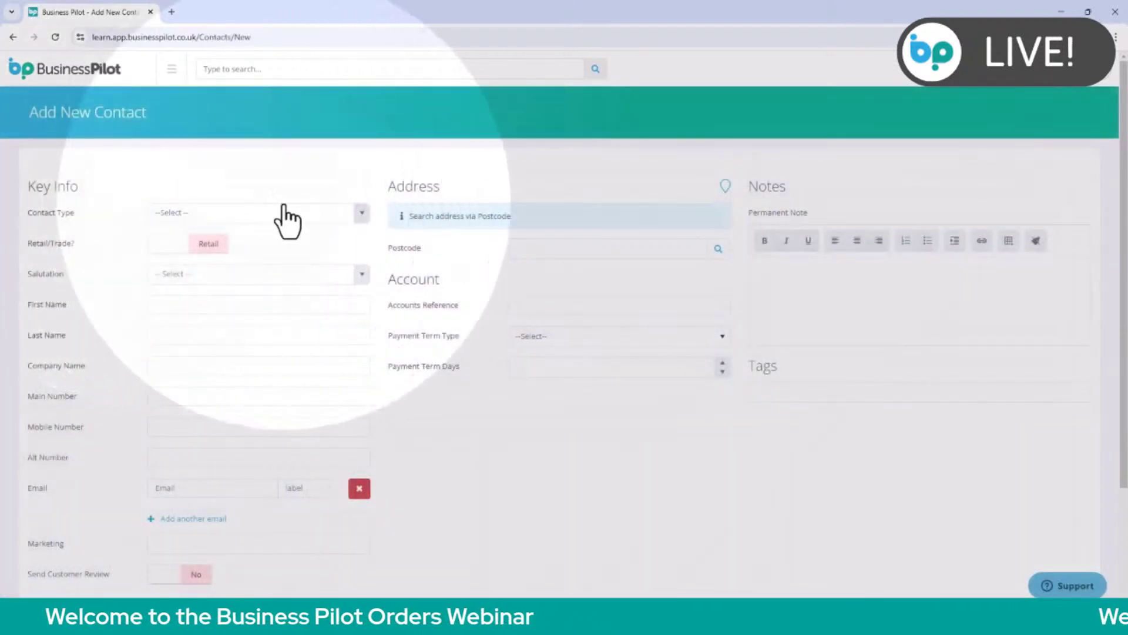
pyautogui.click(357, 217)
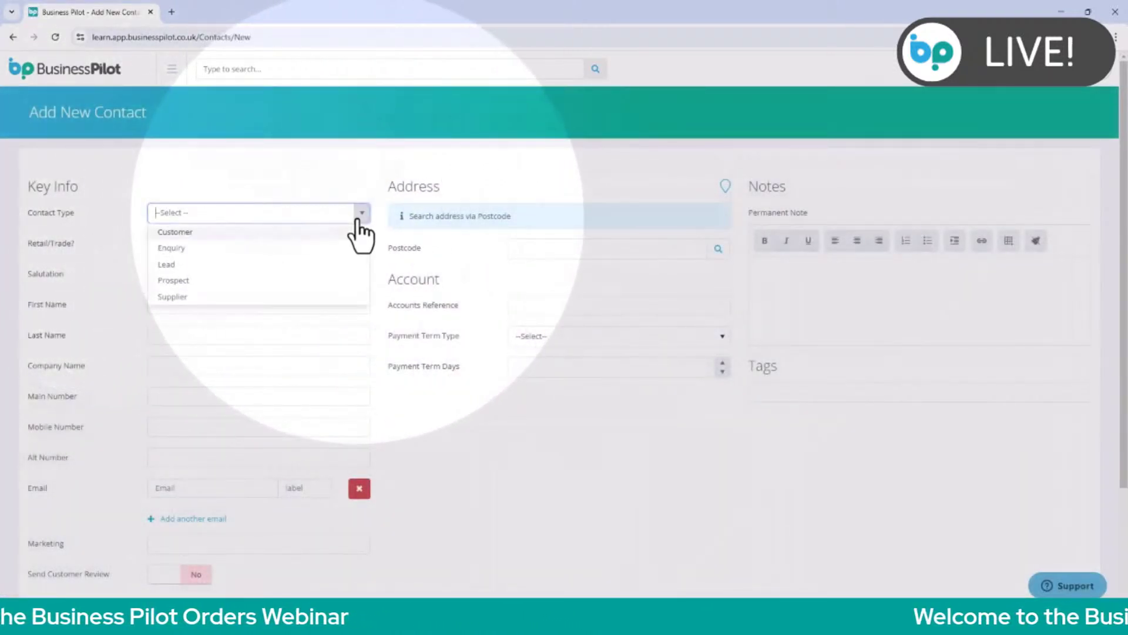
pyautogui.click(318, 296)
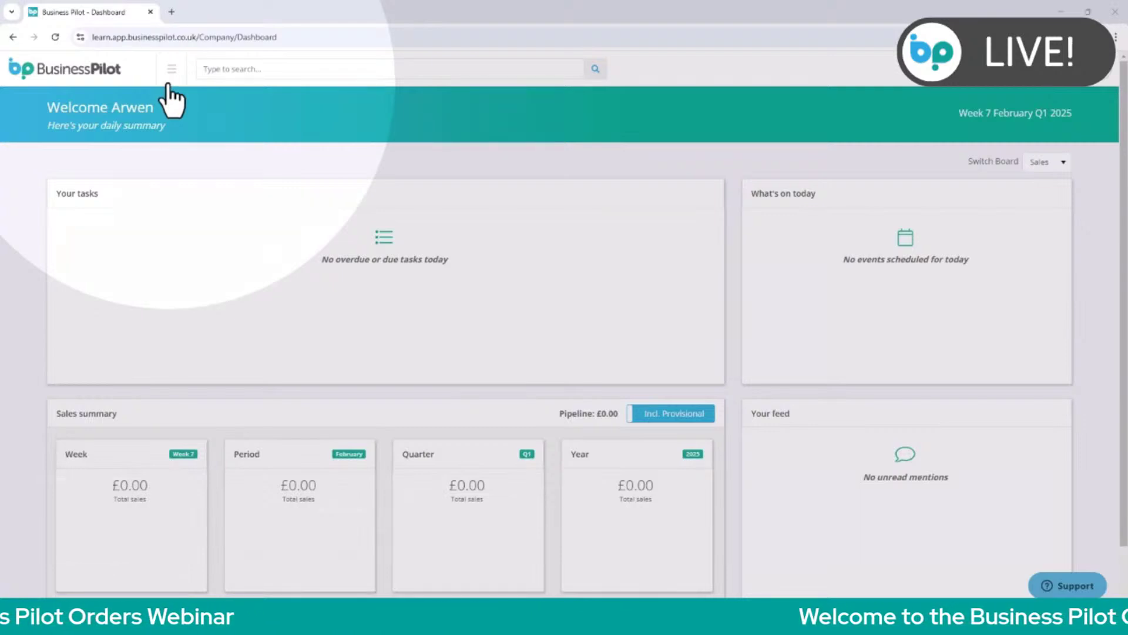
# - Open the admin area's Supplier Products List and show 100 items per page to review all supplier products
pyautogui.click(171, 77)
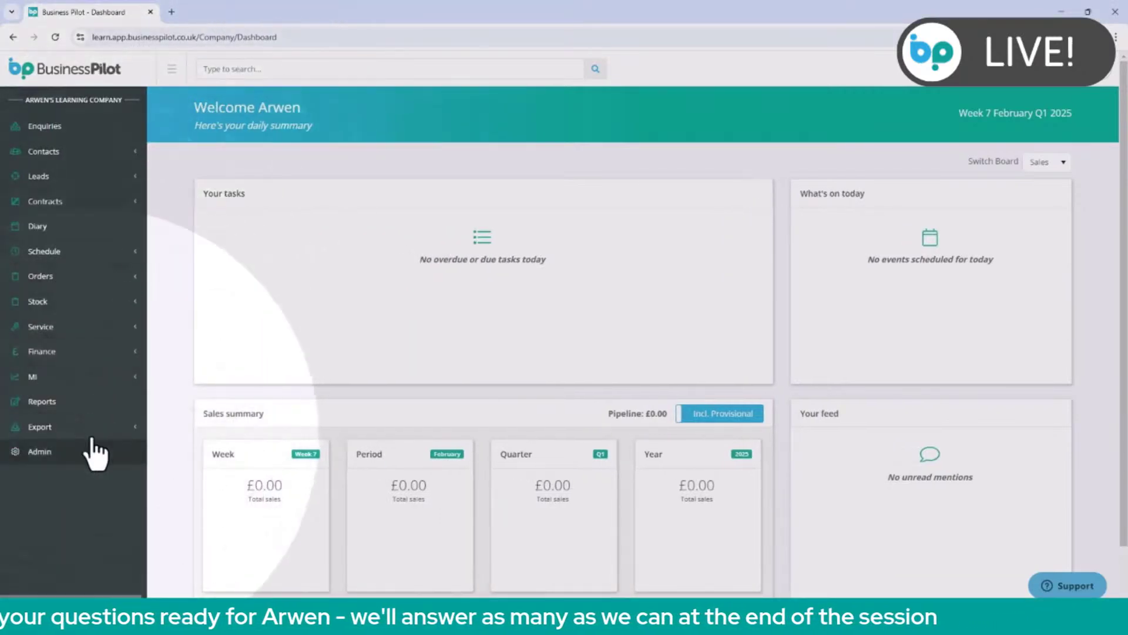
pyautogui.click(89, 451)
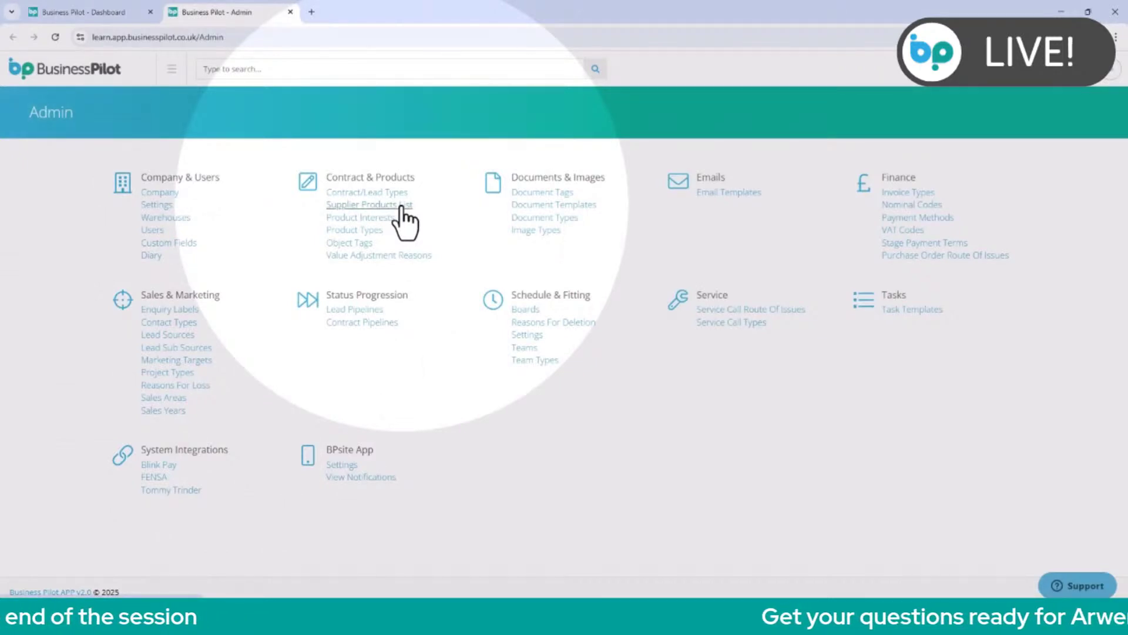
pyautogui.click(402, 206)
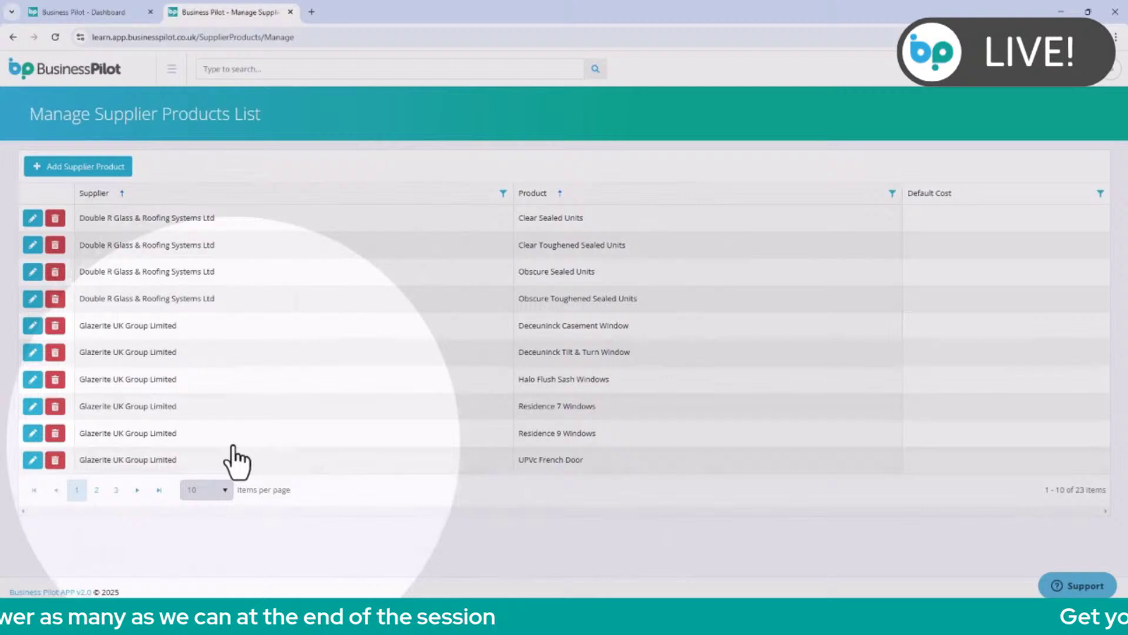
pyautogui.click(210, 493)
pyautogui.click(211, 559)
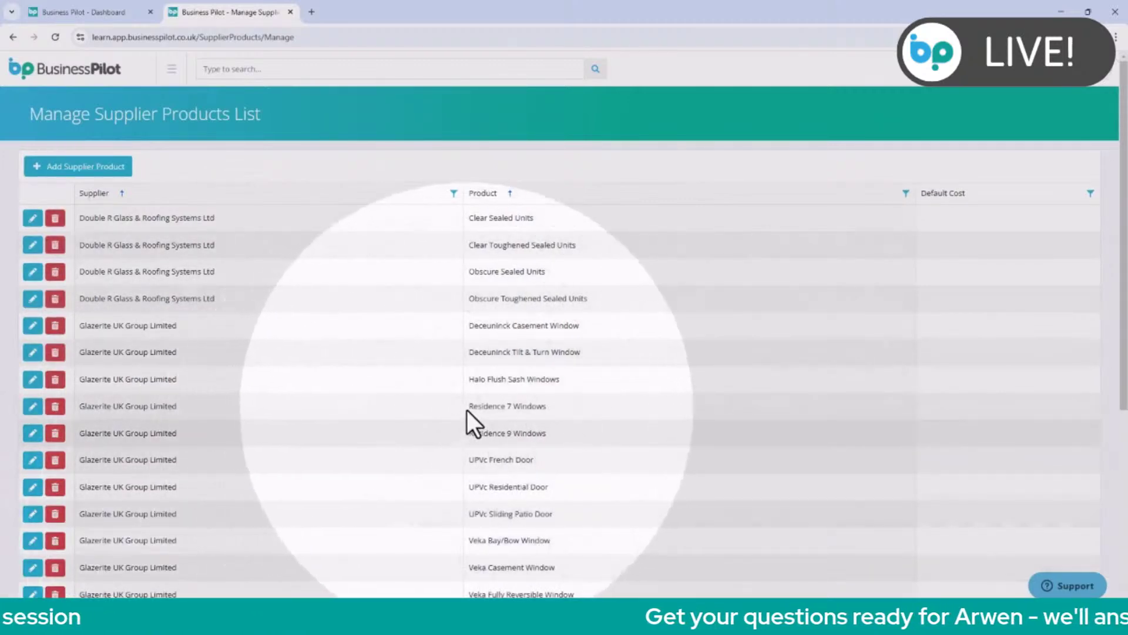
pyautogui.scroll(-1, 466, 410)
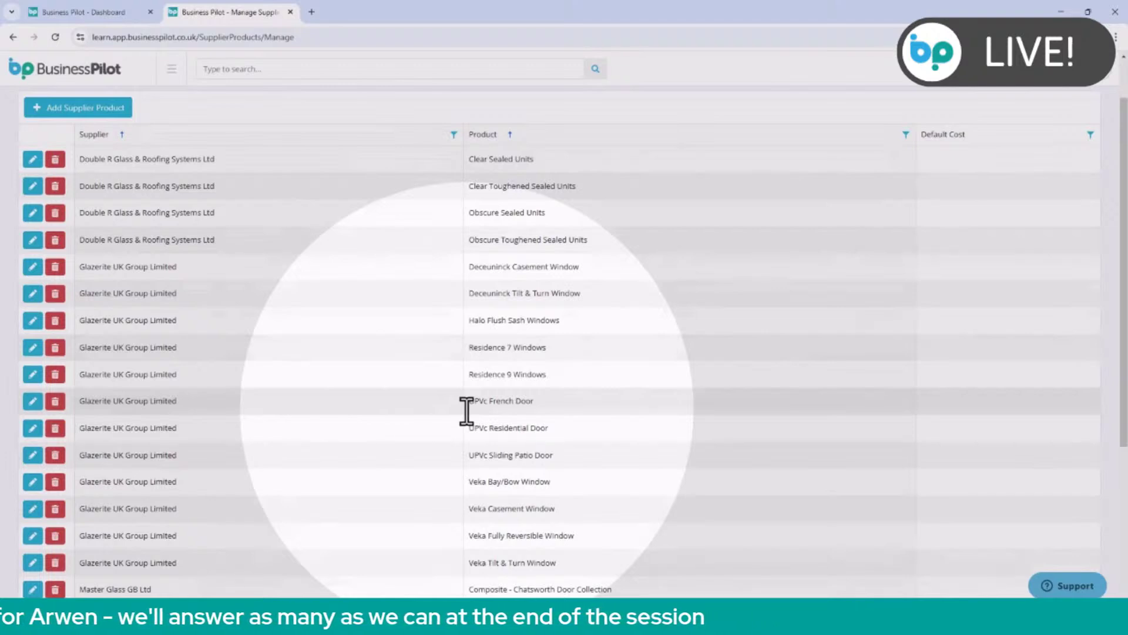
pyautogui.scroll(-2, 466, 411)
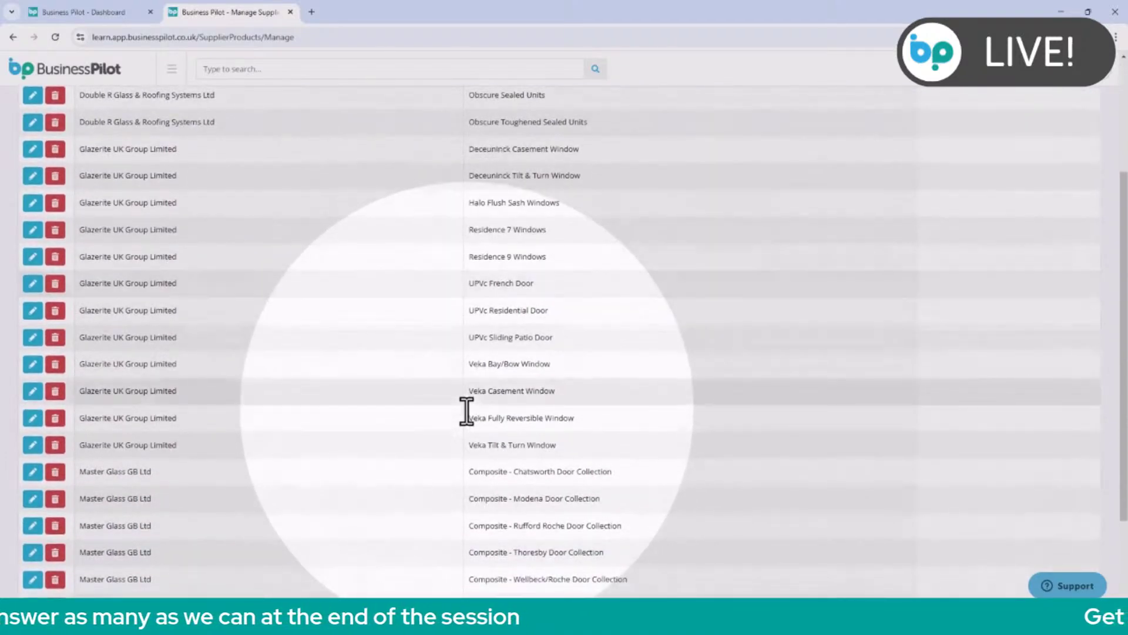
pyautogui.scroll(-1, 466, 410)
pyautogui.scroll(-1, 466, 410)
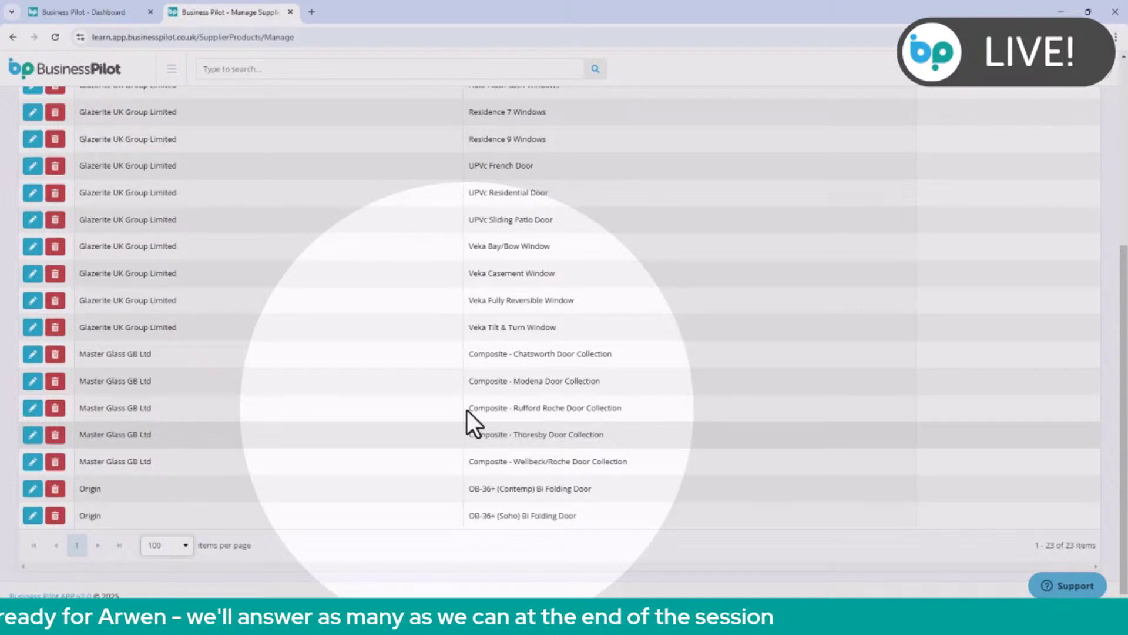
pyautogui.scroll(5, 467, 410)
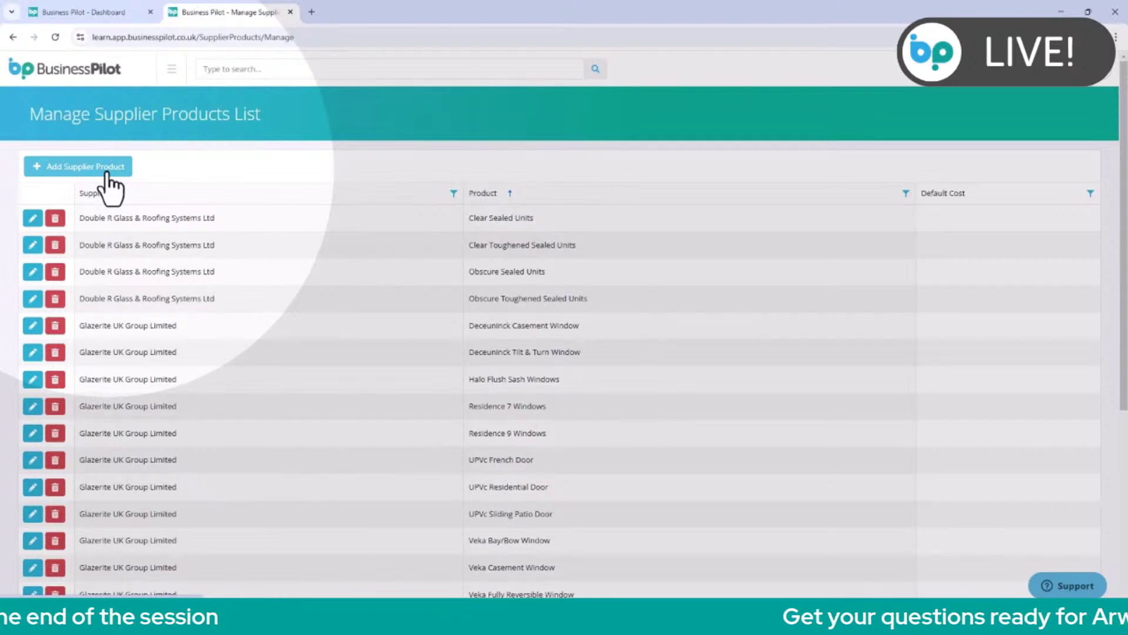
# - Start a new supplier product entry for the supplier Origin with the product "Slimline Sliding Door (Artisan)"
pyautogui.click(107, 171)
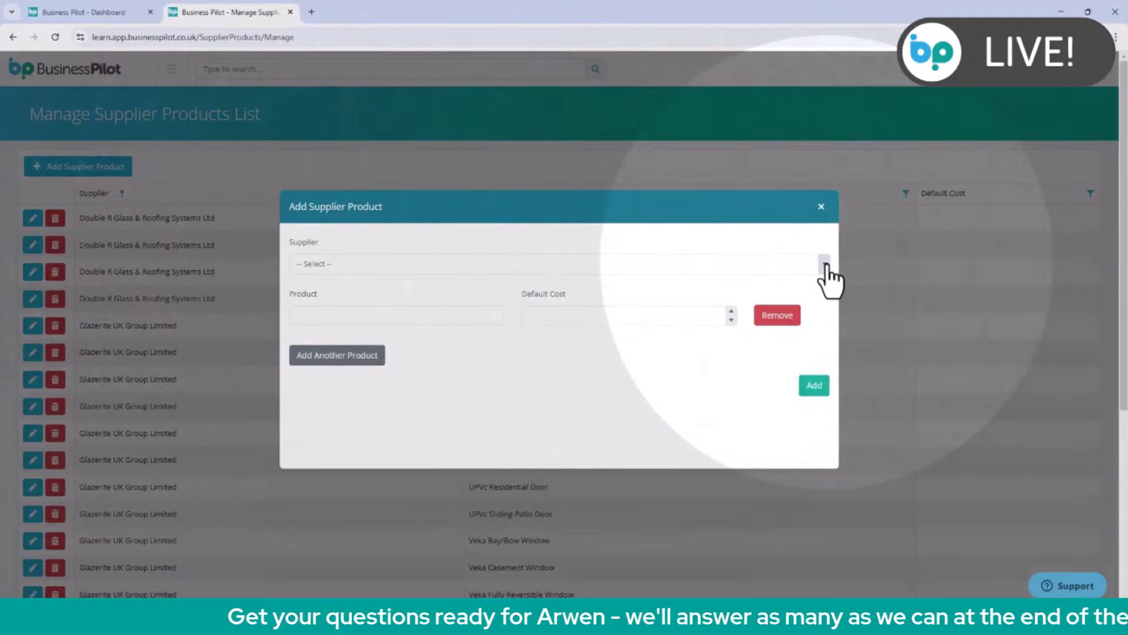
pyautogui.click(825, 264)
pyautogui.scroll(-5, 700, 350)
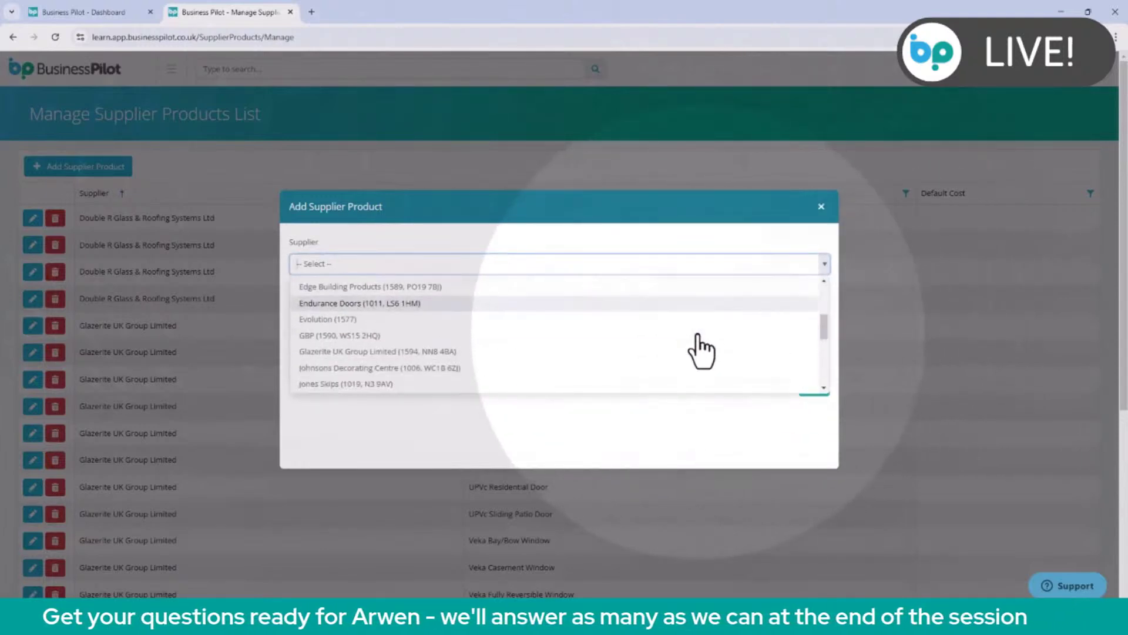
pyautogui.click(448, 356)
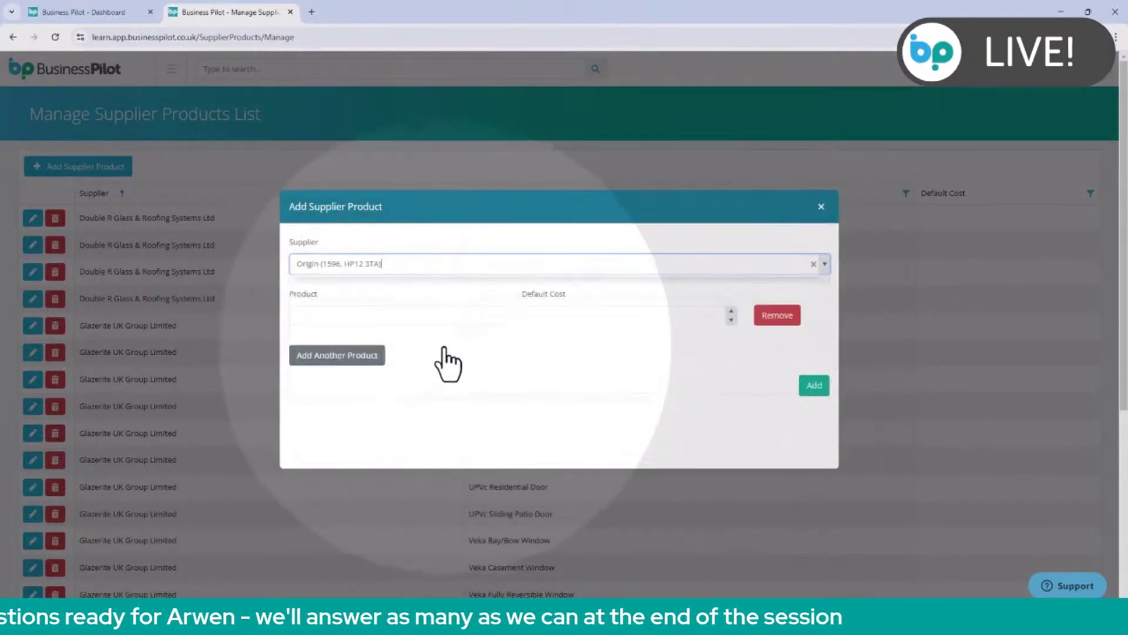
pyautogui.click(435, 315)
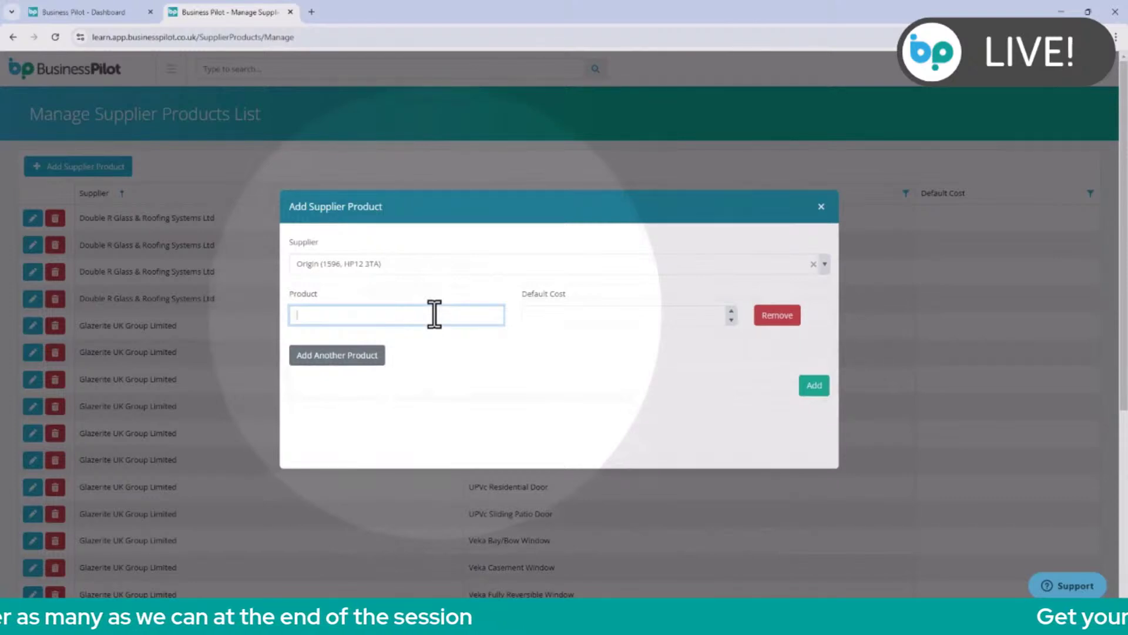
pyautogui.write('Slimline Sliding Door (Artisan)')
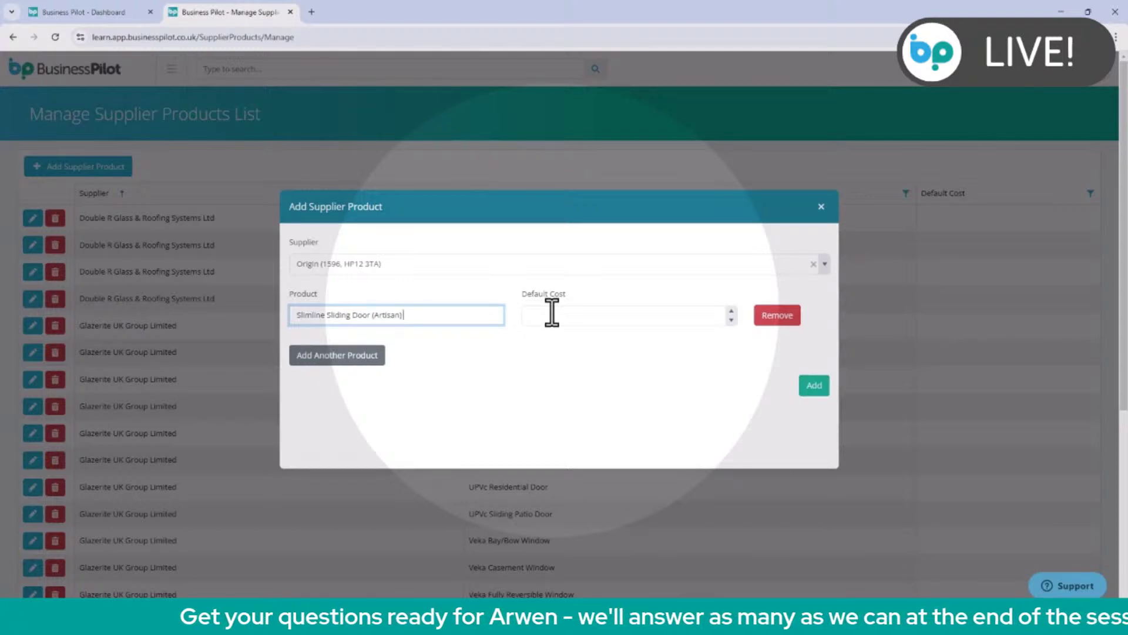
# - Include a second Origin product, "Corner Bi-Fold Door", in the entry, add both products and check them in the list
pyautogui.click(361, 357)
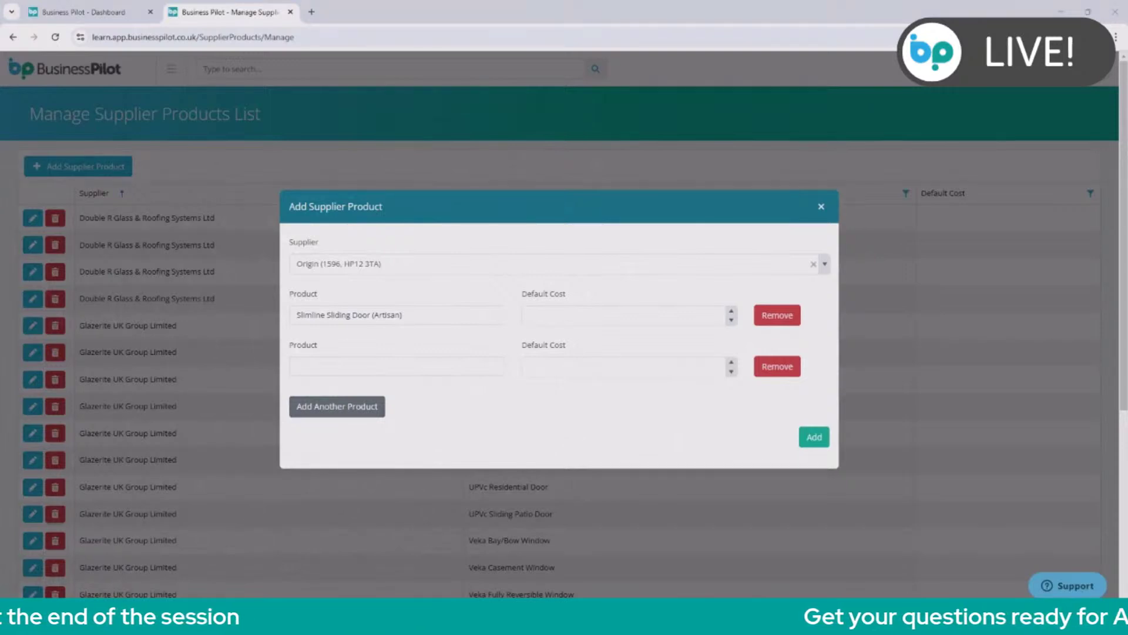
pyautogui.click(352, 365)
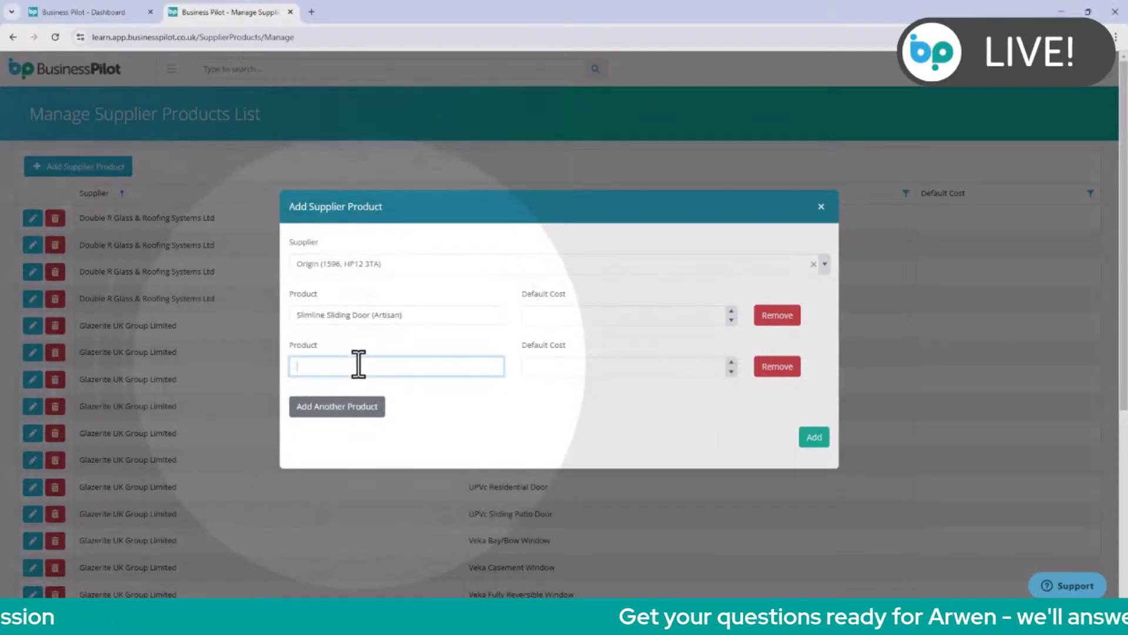
pyautogui.write('Corner Bi-Fold Door')
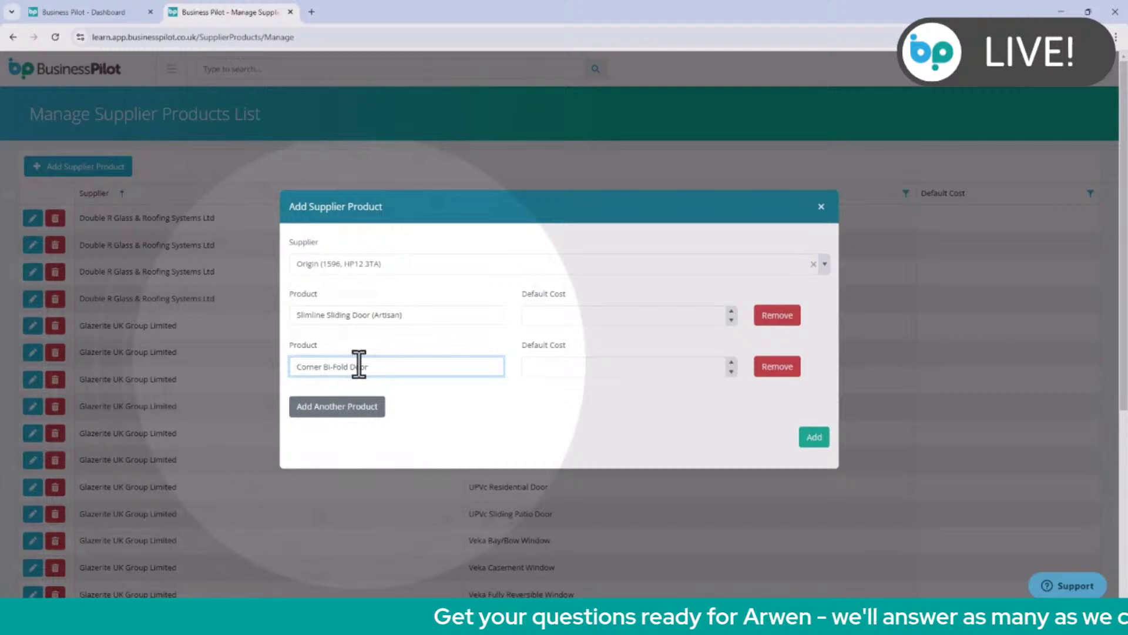
pyautogui.click(822, 437)
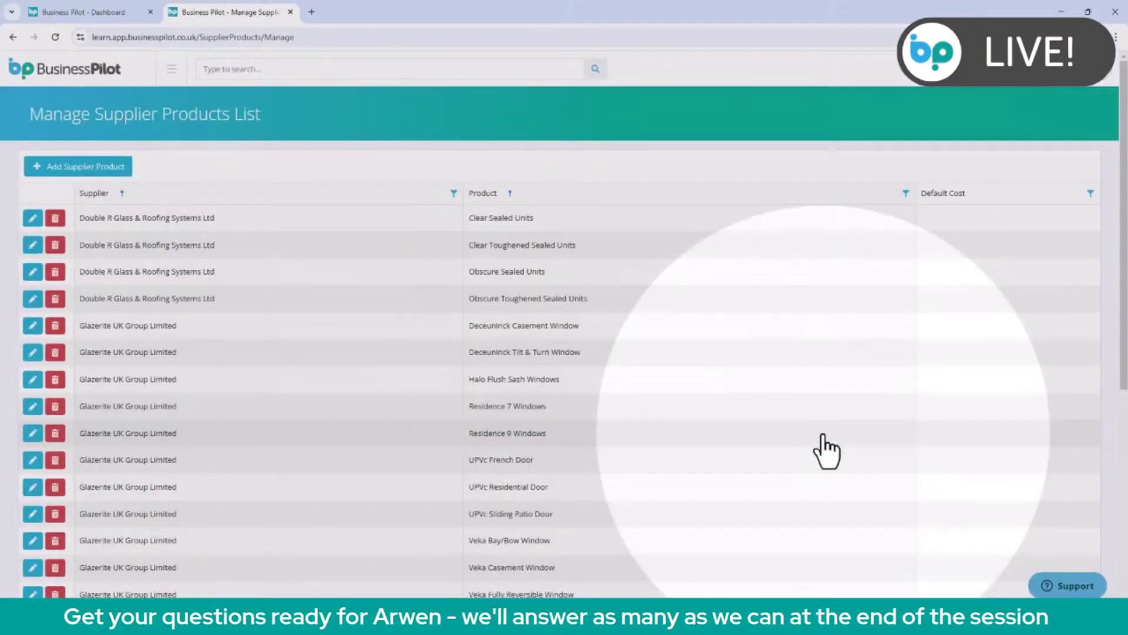
pyautogui.scroll(-6, 611, 396)
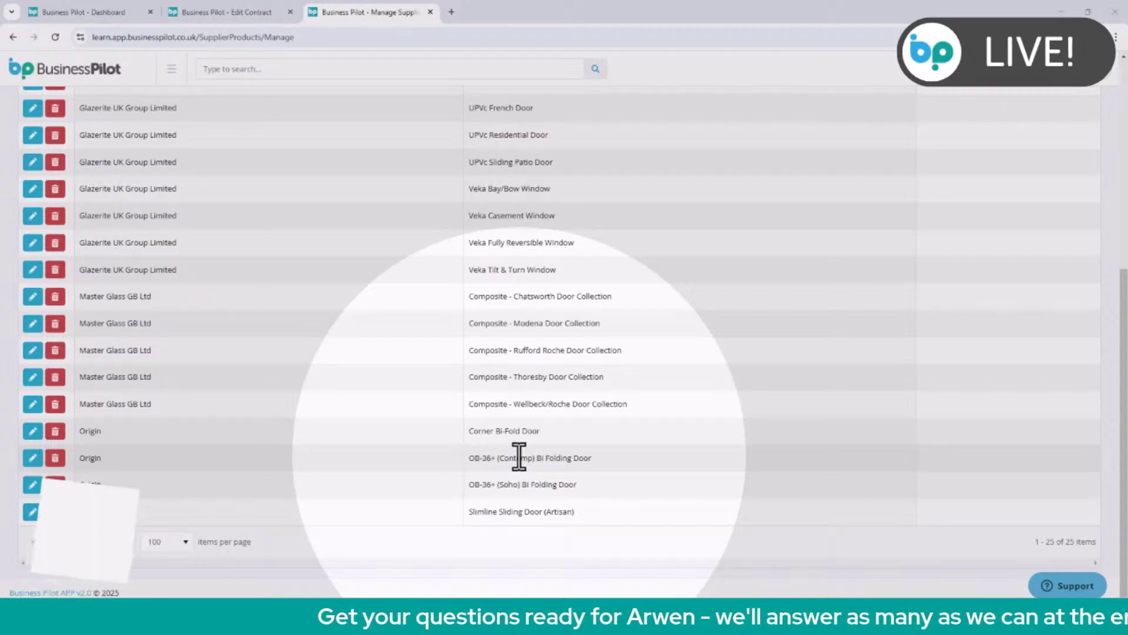
pyautogui.scroll(4, 518, 457)
pyautogui.scroll(2, 517, 456)
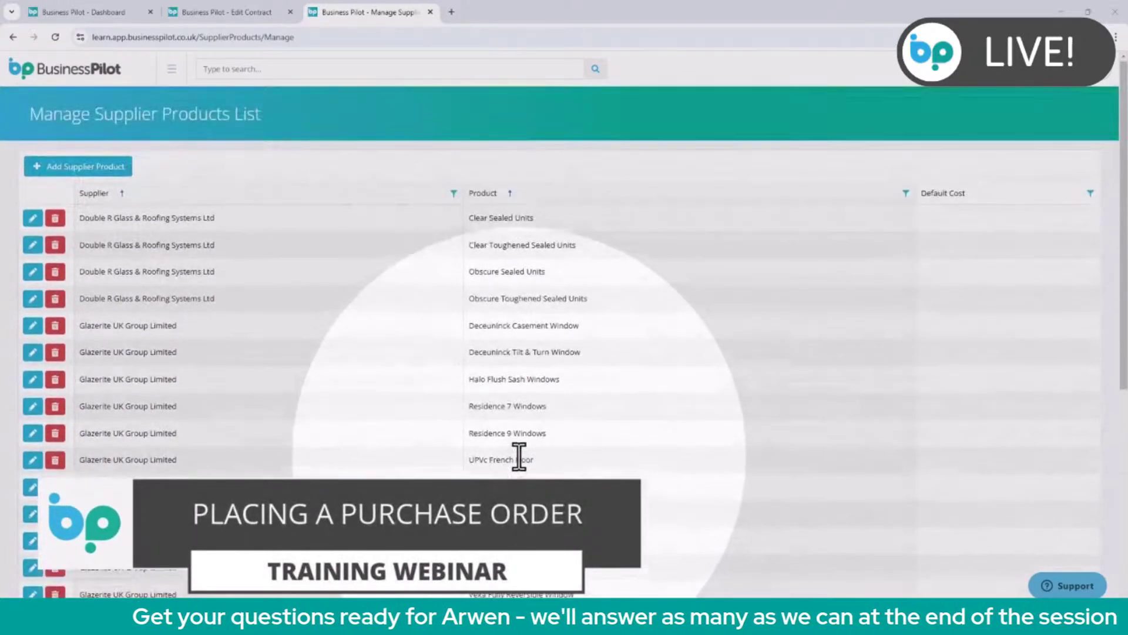
# - Search for the contract by its contract number, open it and go to its purchase orders
pyautogui.click(312, 71)
pyautogui.write('1142')
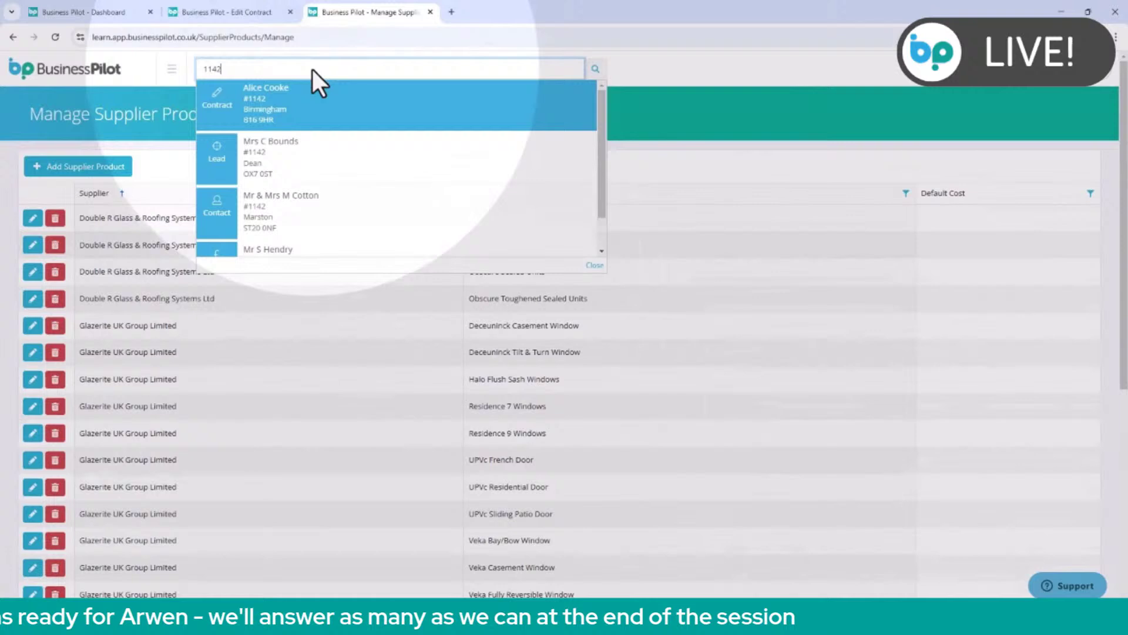
pyautogui.click(321, 100)
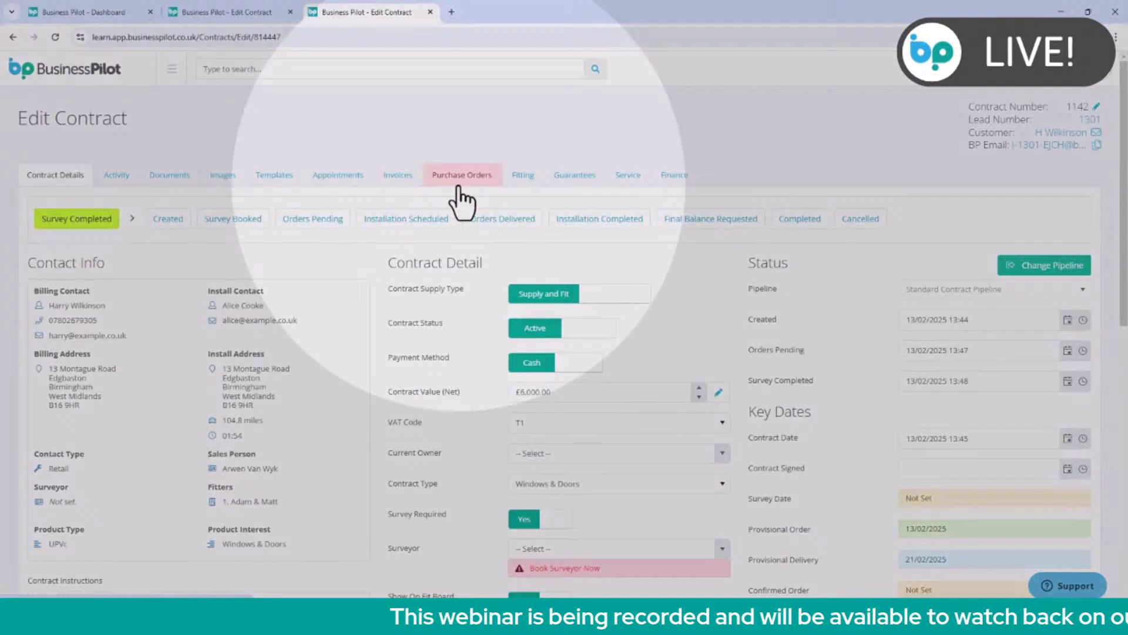
pyautogui.click(458, 187)
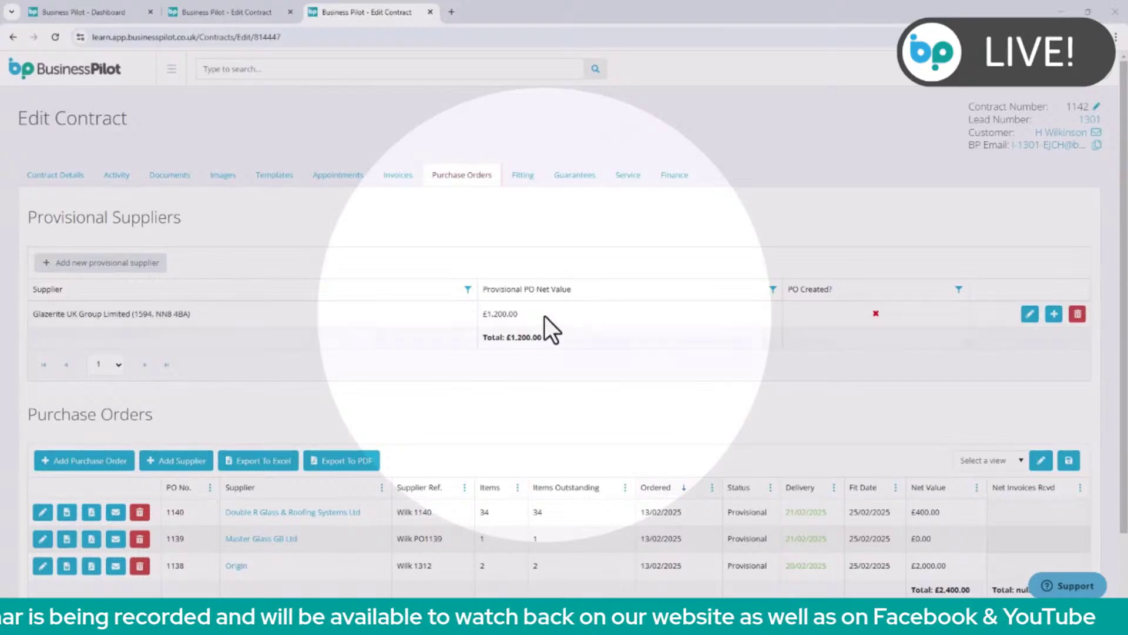
# - Create a purchase order from provisional supplier Glazerite UK Group Limited and enter the order number and customer's surname as the supplier reference
pyautogui.click(1054, 314)
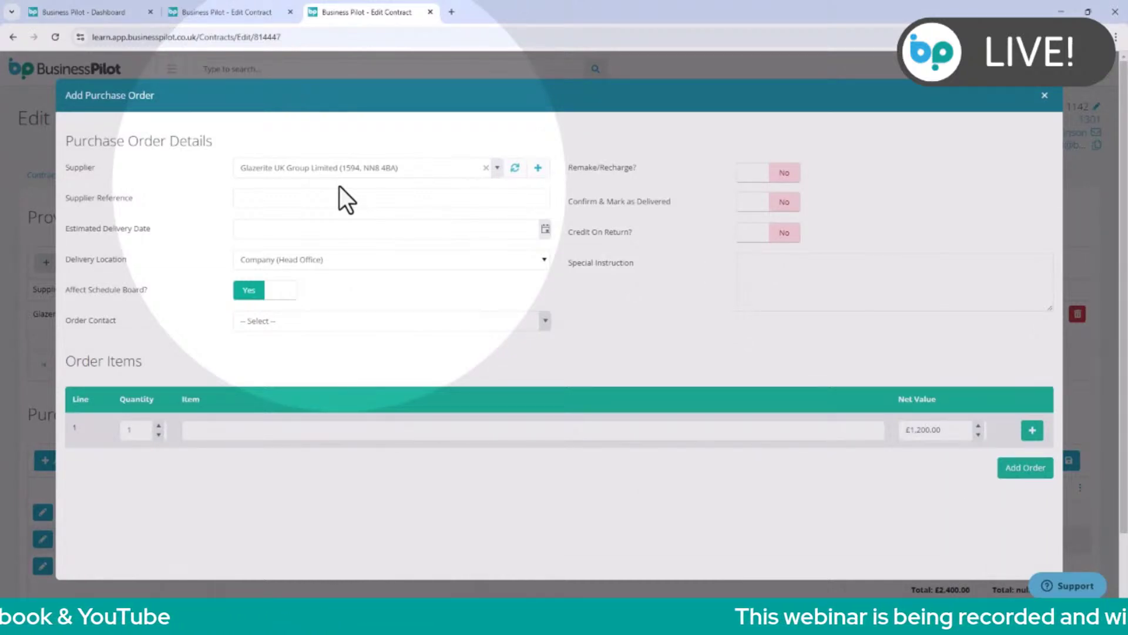
pyautogui.click(332, 204)
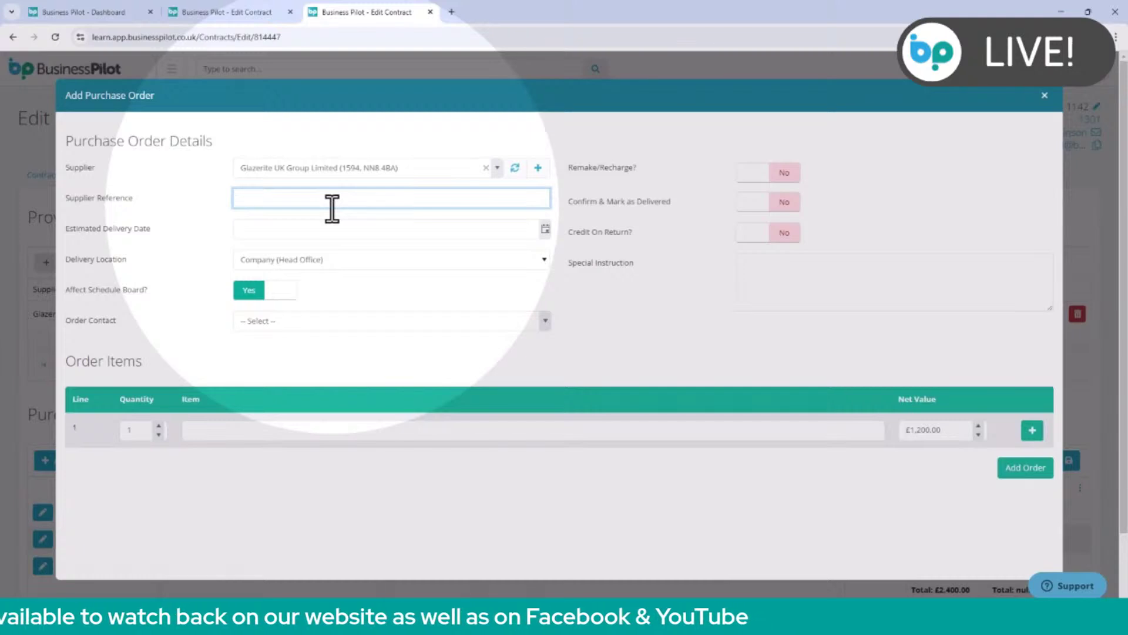
pyautogui.write('B1234')
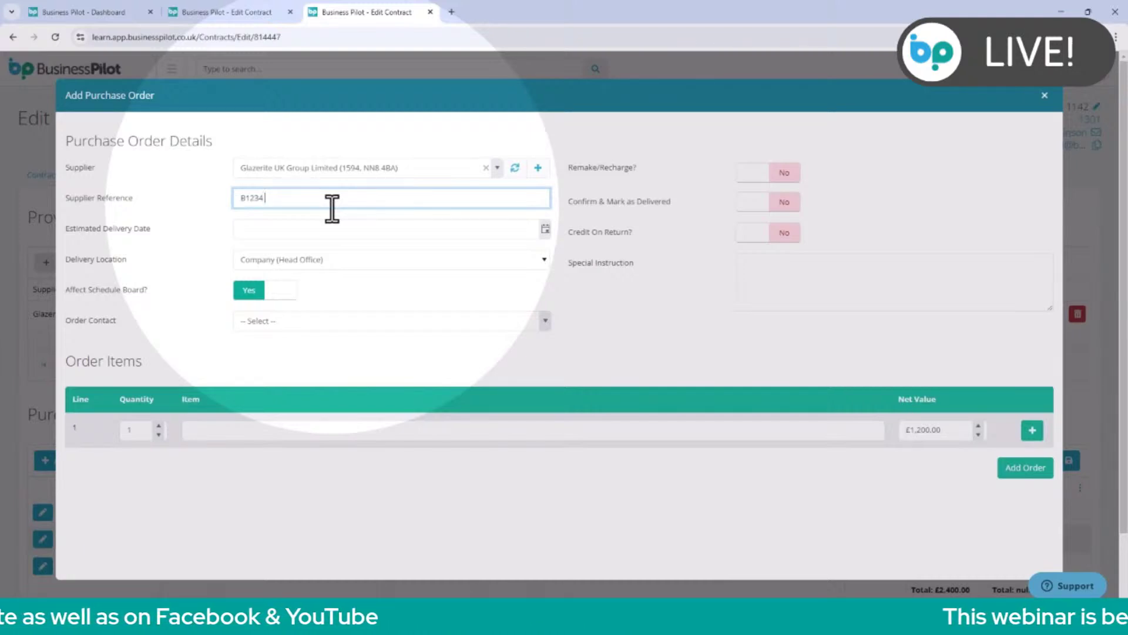
pyautogui.write(' W')
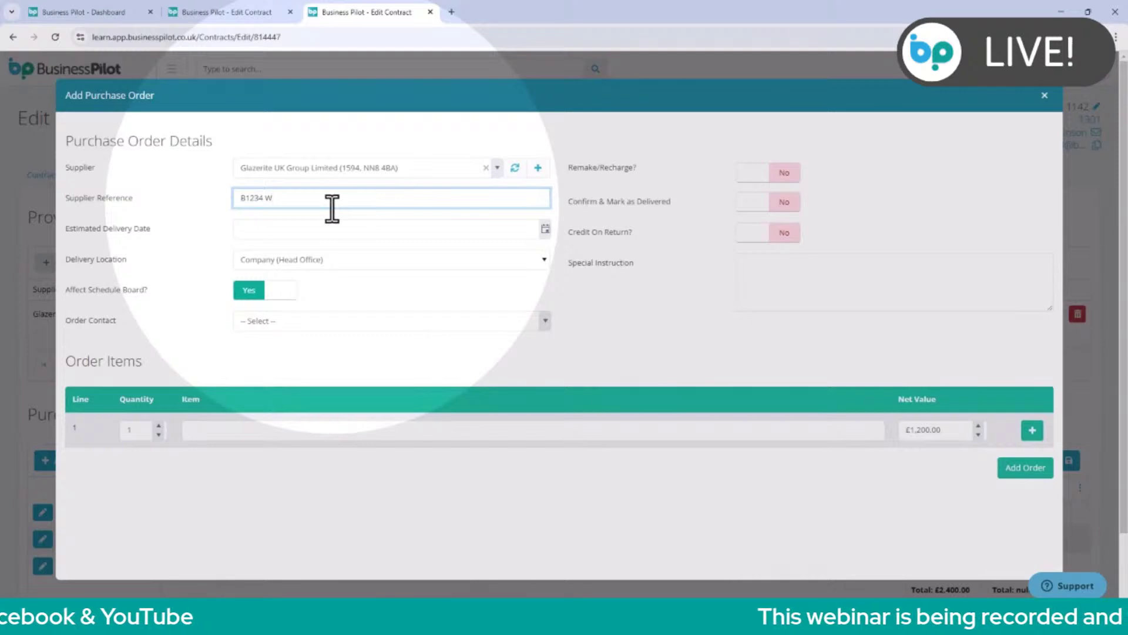
pyautogui.write('ilkins')
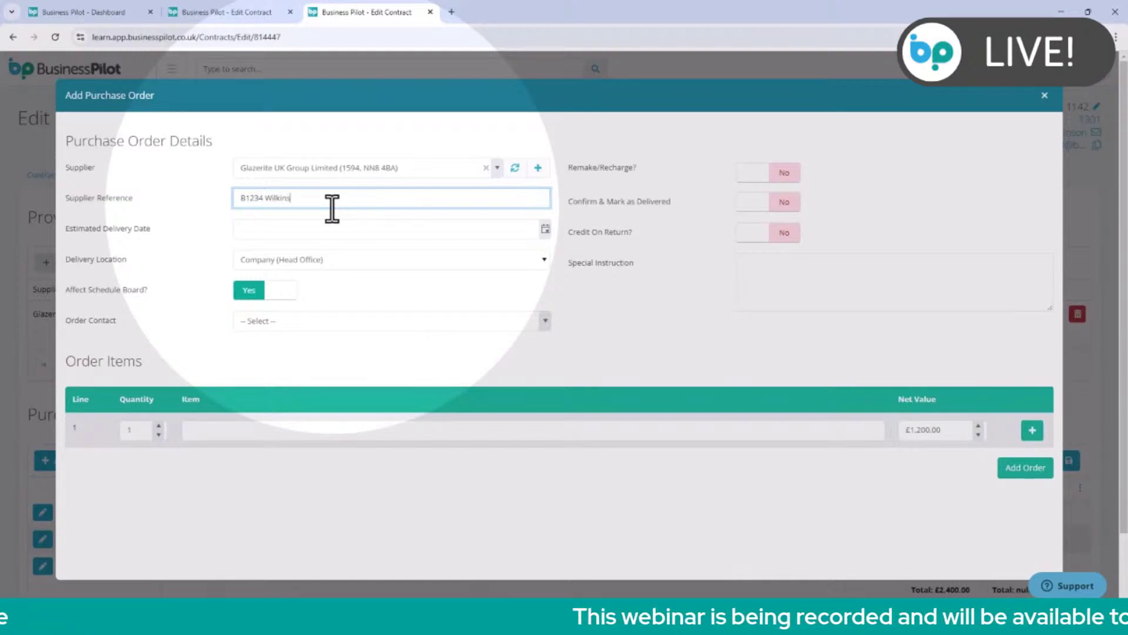
pyautogui.write('on')
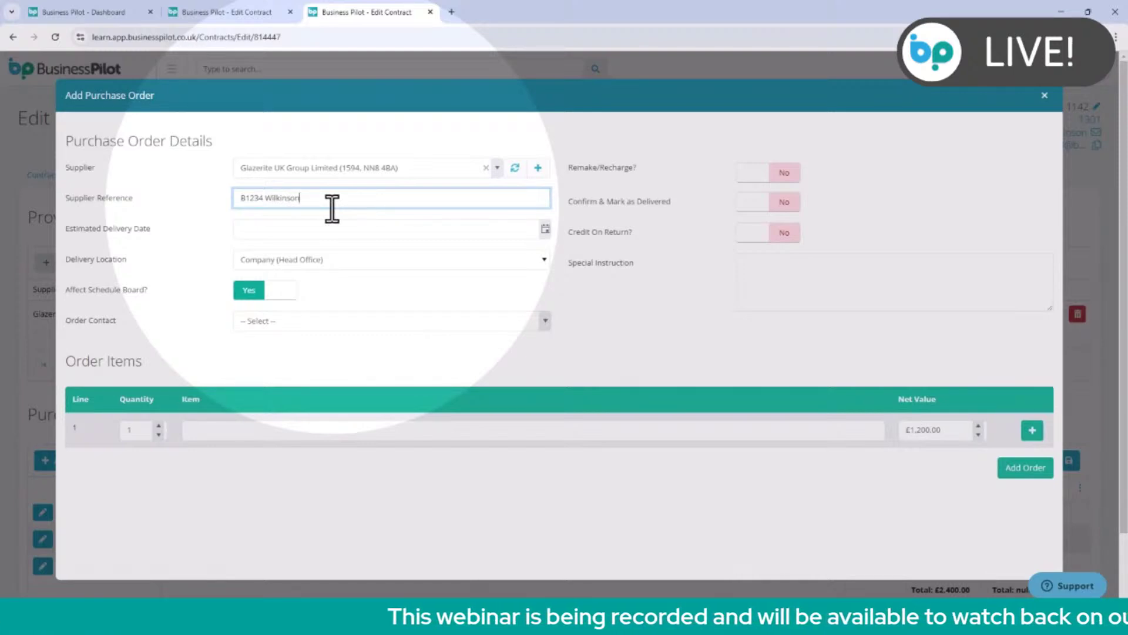
# - Set the purchase order's estimated delivery date to 21/02/2025
pyautogui.click(327, 230)
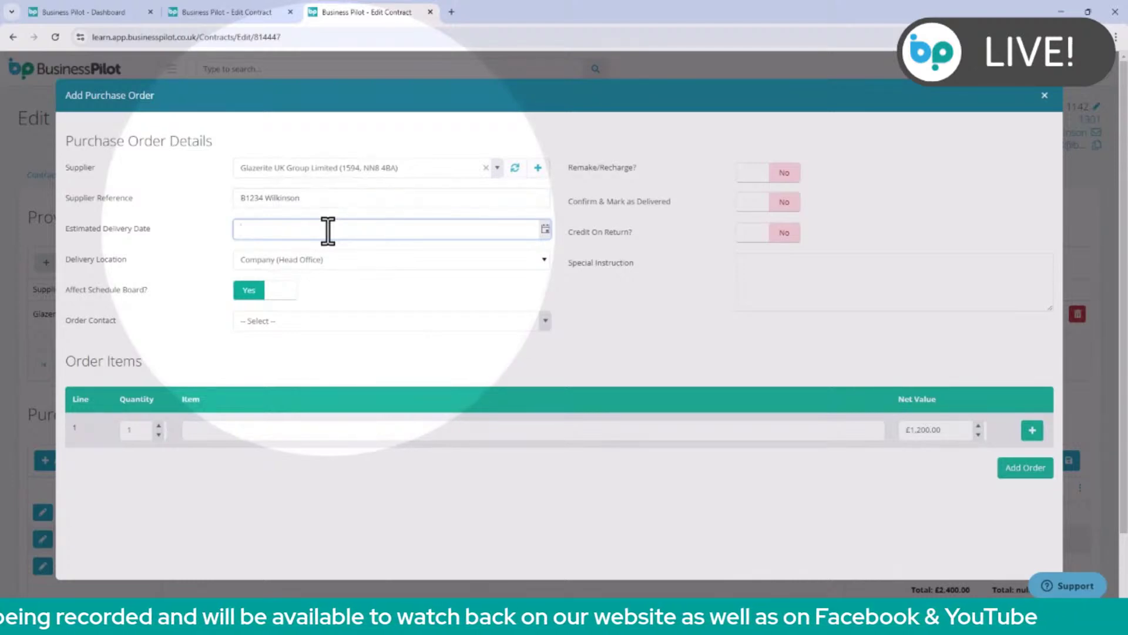
pyautogui.click(545, 229)
pyautogui.click(308, 367)
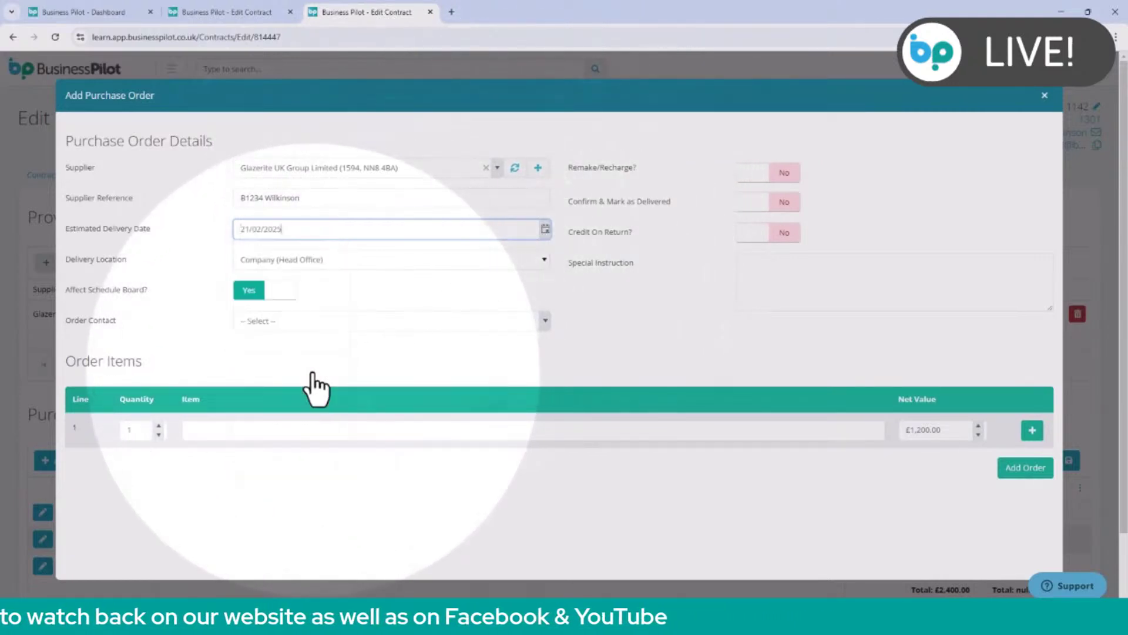
# - Set the purchase order's delivery location to Company (Head Office) and choose the first active user as the order contact
pyautogui.click(348, 268)
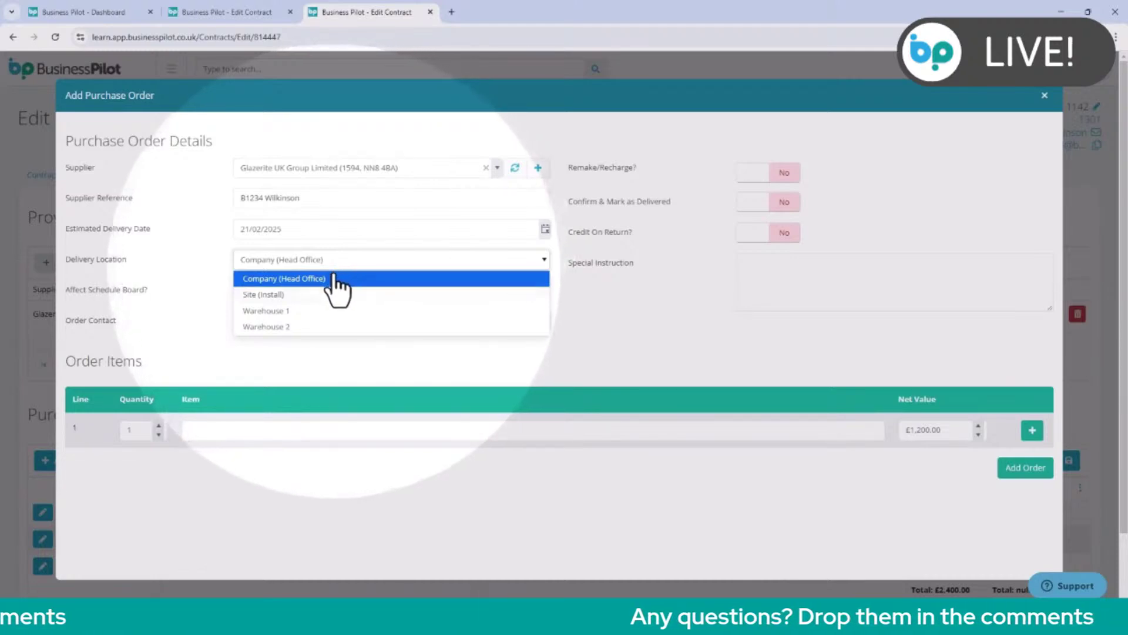
pyautogui.click(323, 280)
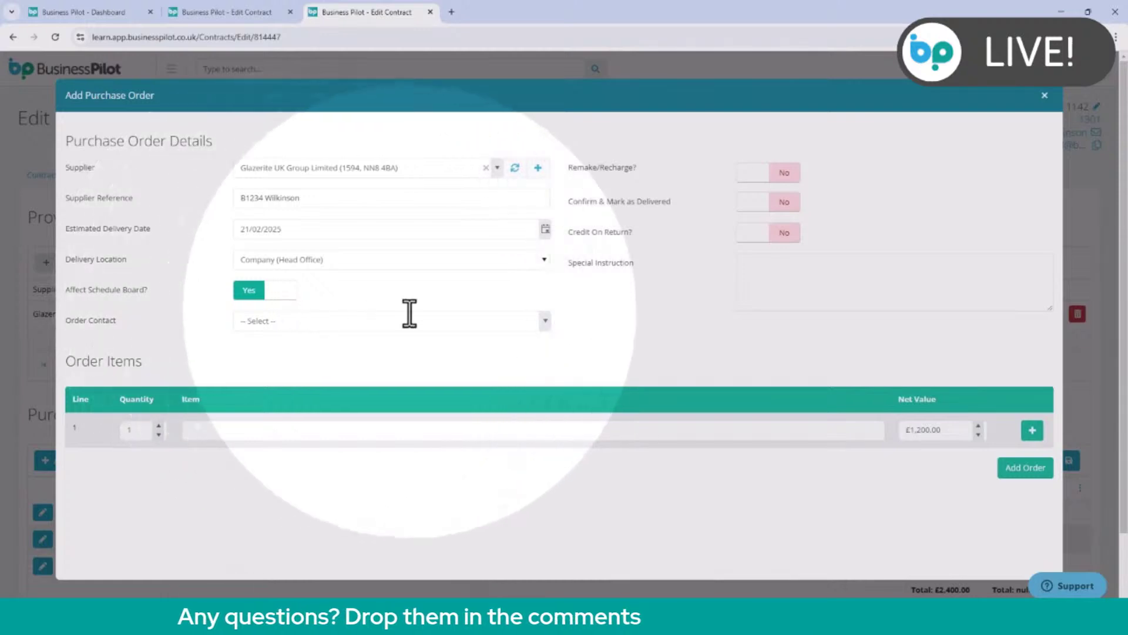
pyautogui.click(543, 327)
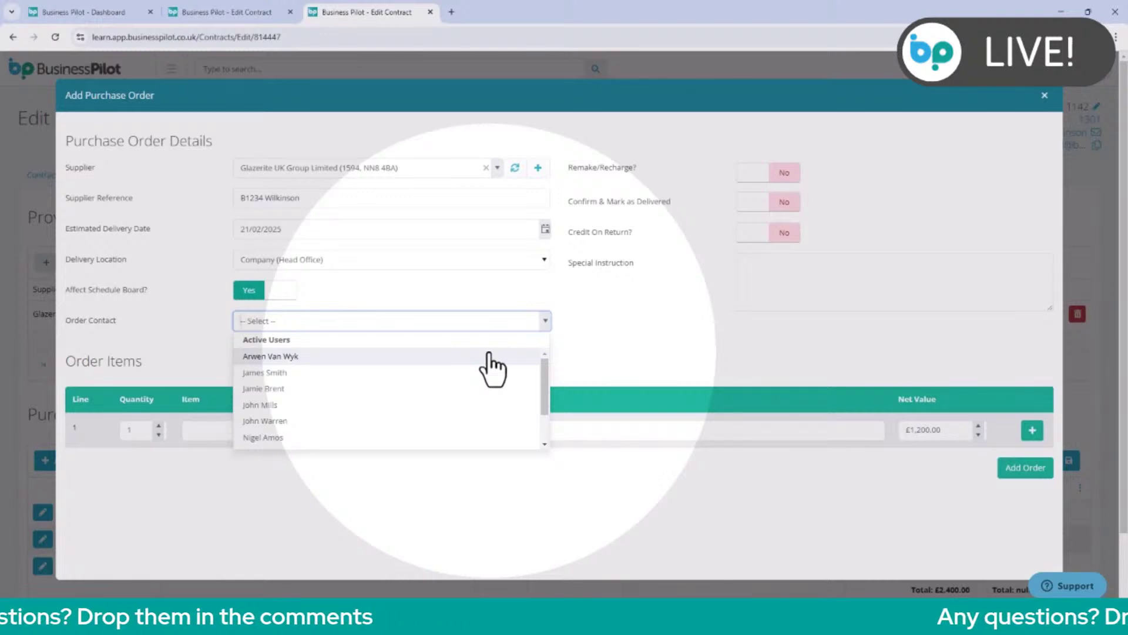
pyautogui.click(489, 356)
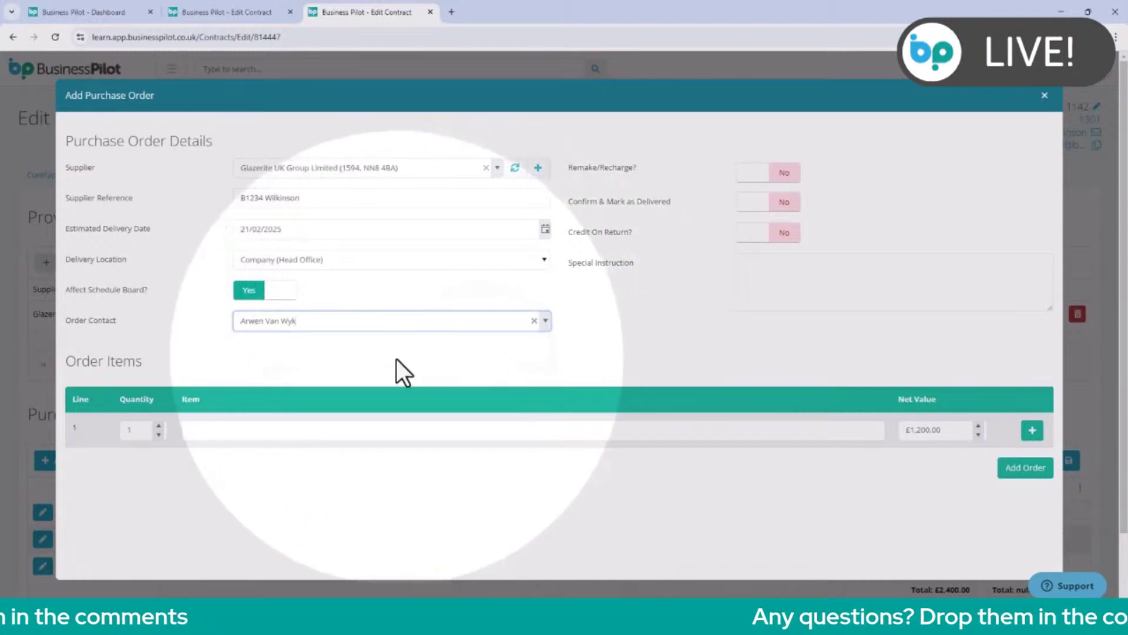
# - Add an order line for 5 of the item Deceuninck Casement Window and submit the purchase order
pyautogui.click(133, 430)
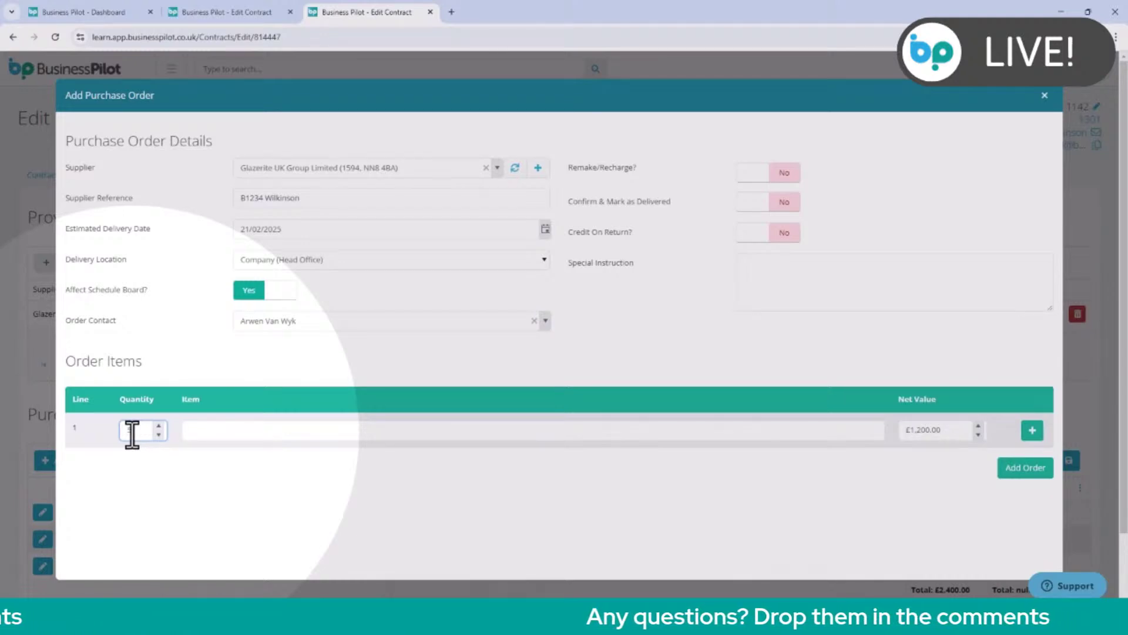
pyautogui.write('5')
pyautogui.click(202, 434)
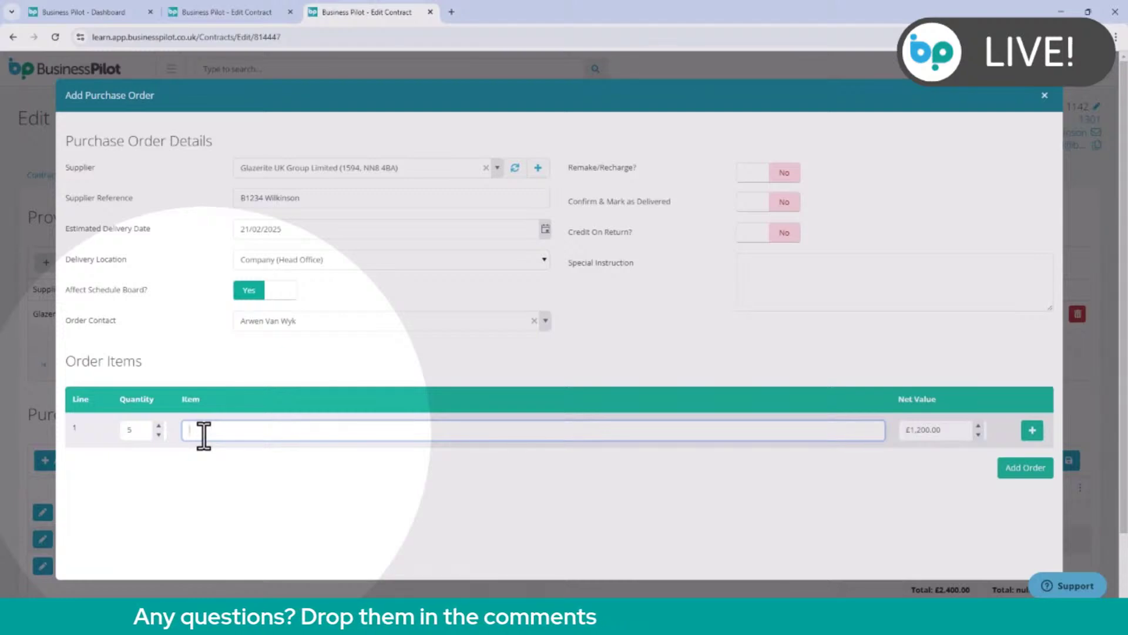
pyautogui.click(203, 435)
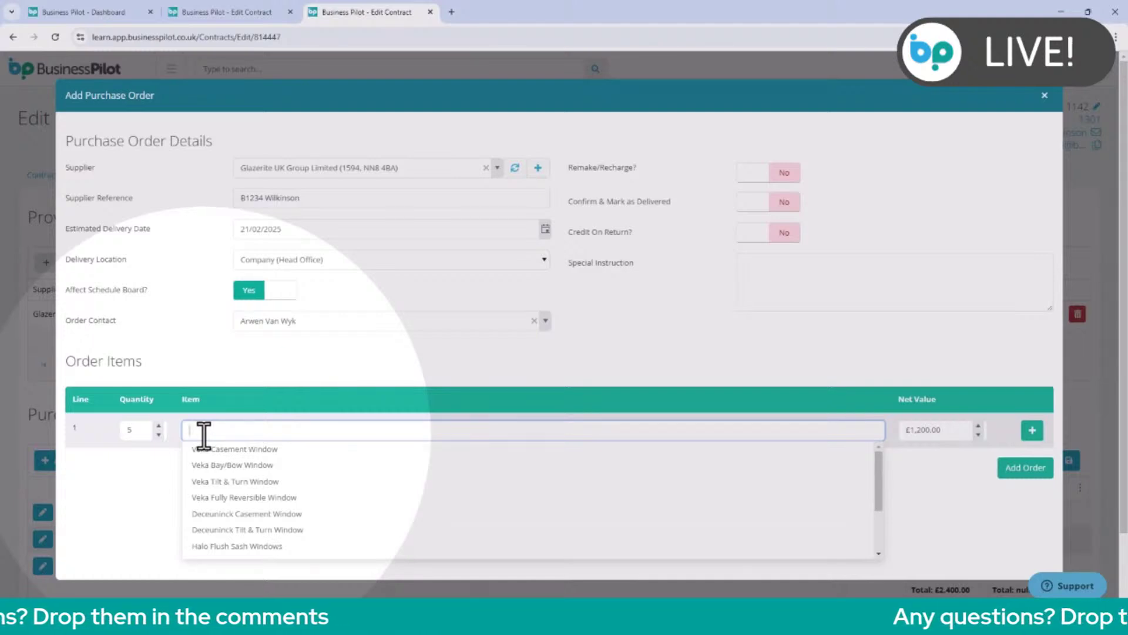
pyautogui.click(246, 515)
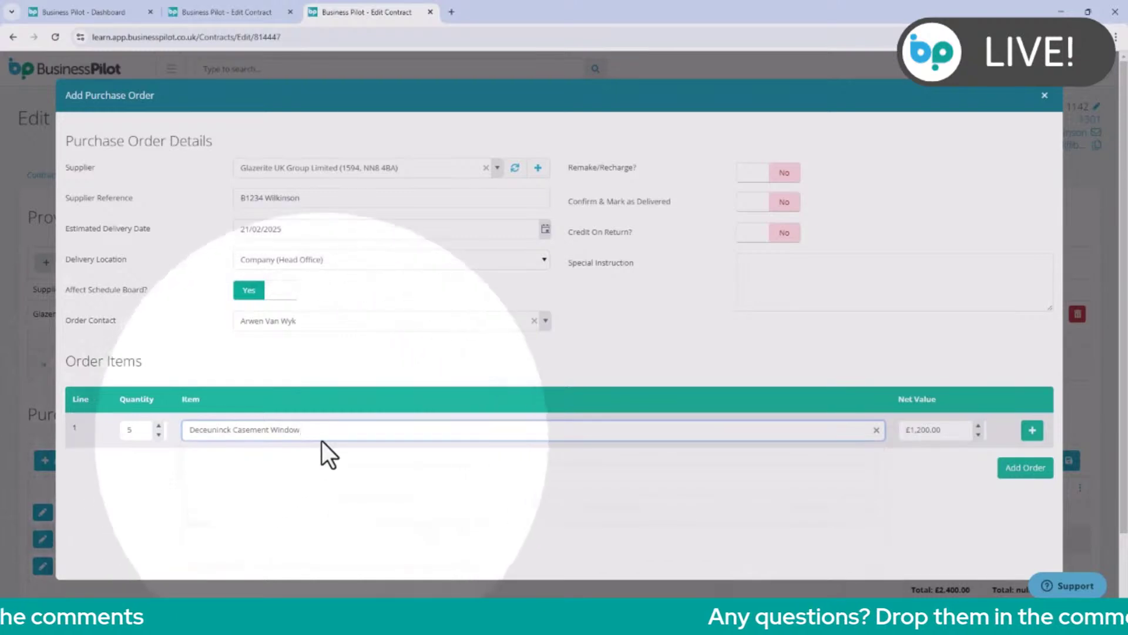
pyautogui.click(330, 430)
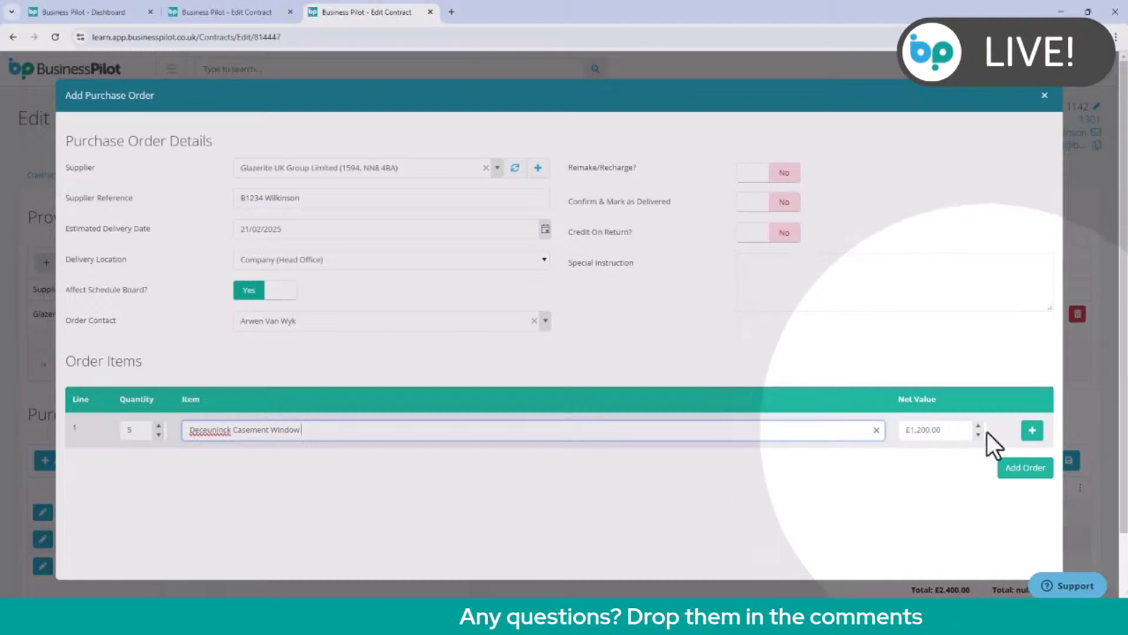
pyautogui.click(1033, 431)
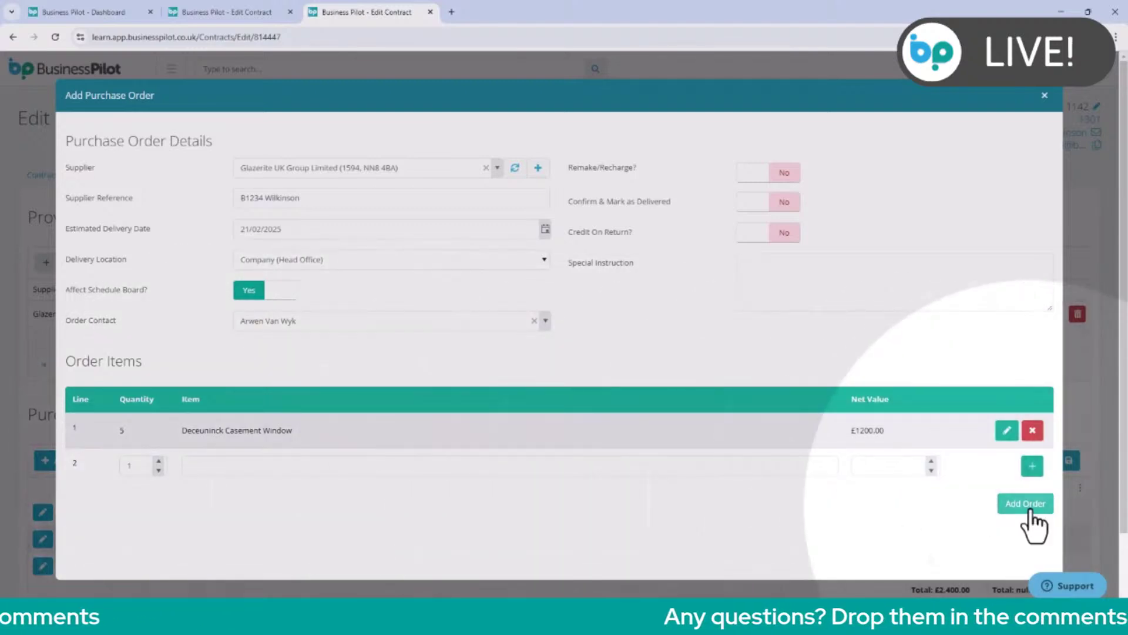
pyautogui.click(1029, 511)
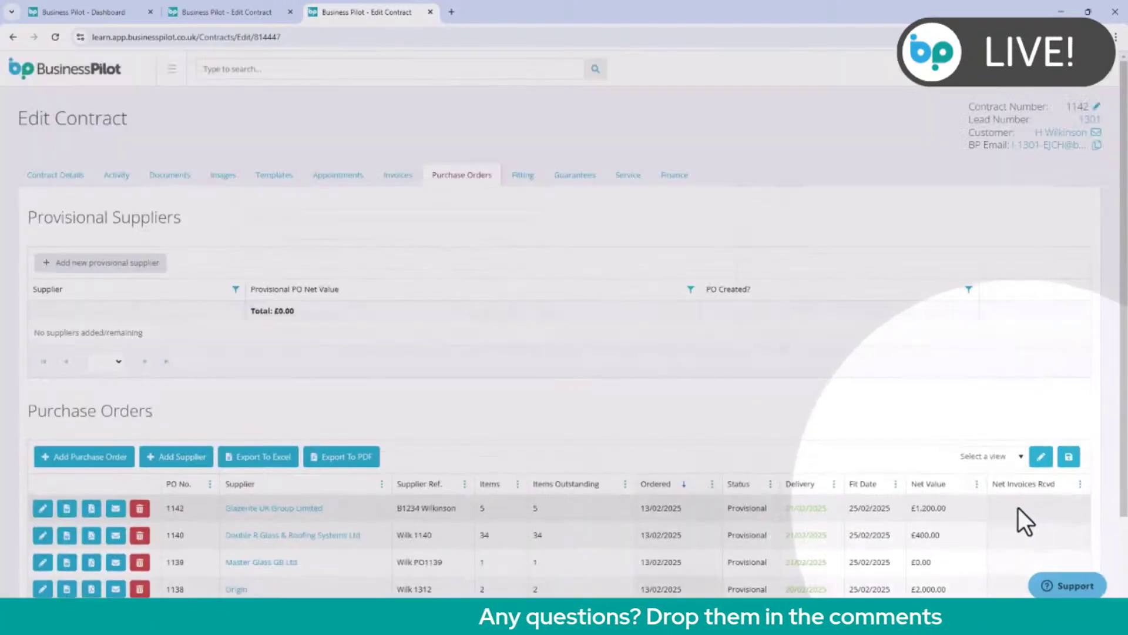
# - Download the Glazerite UK Group Limited purchase order as a PDF, view the document and close it
pyautogui.scroll(-2, 454, 477)
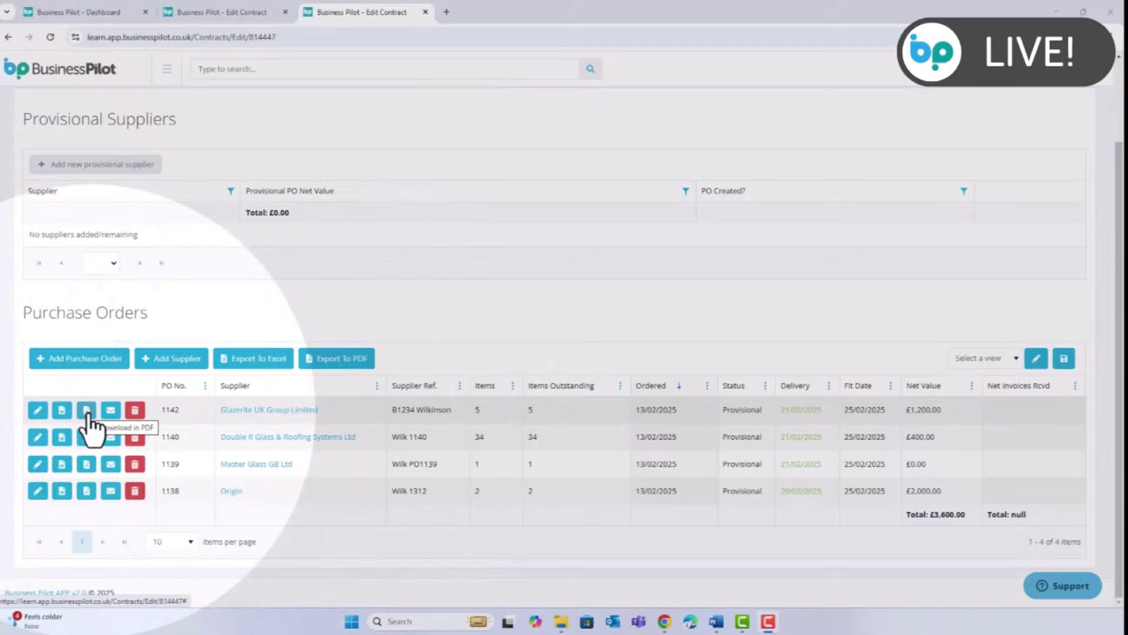
pyautogui.click(87, 411)
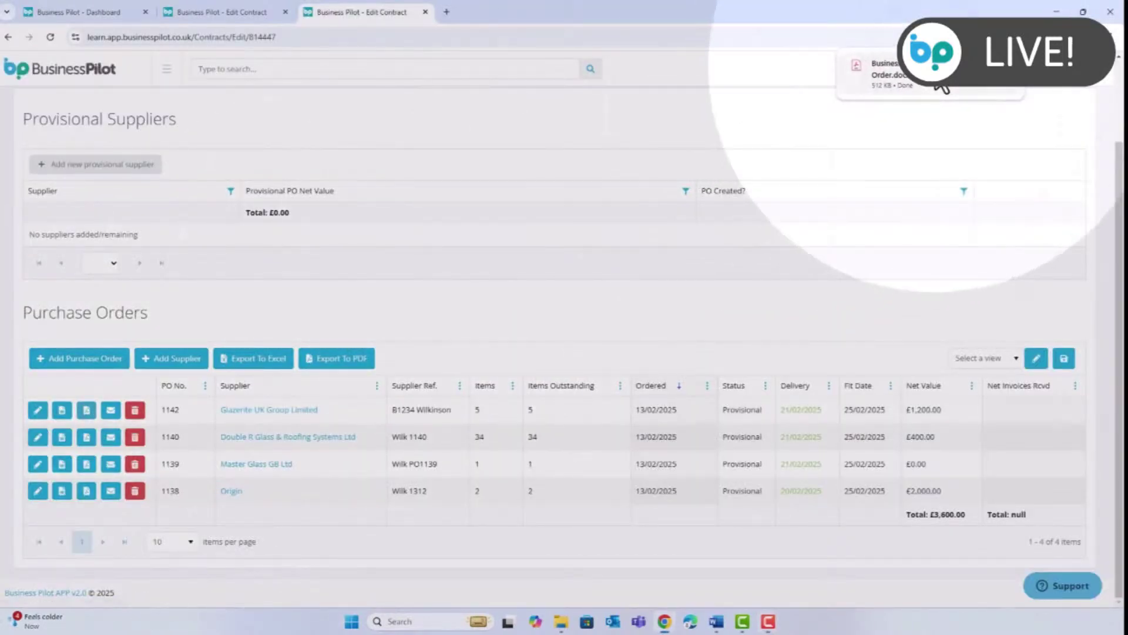
pyautogui.click(893, 75)
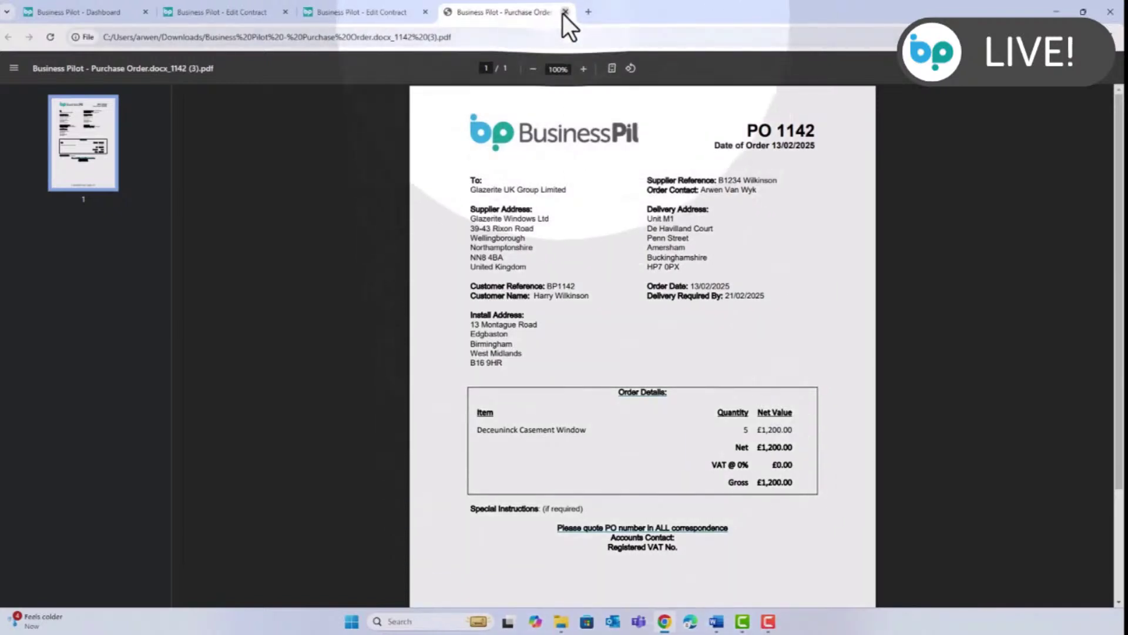
pyautogui.click(565, 11)
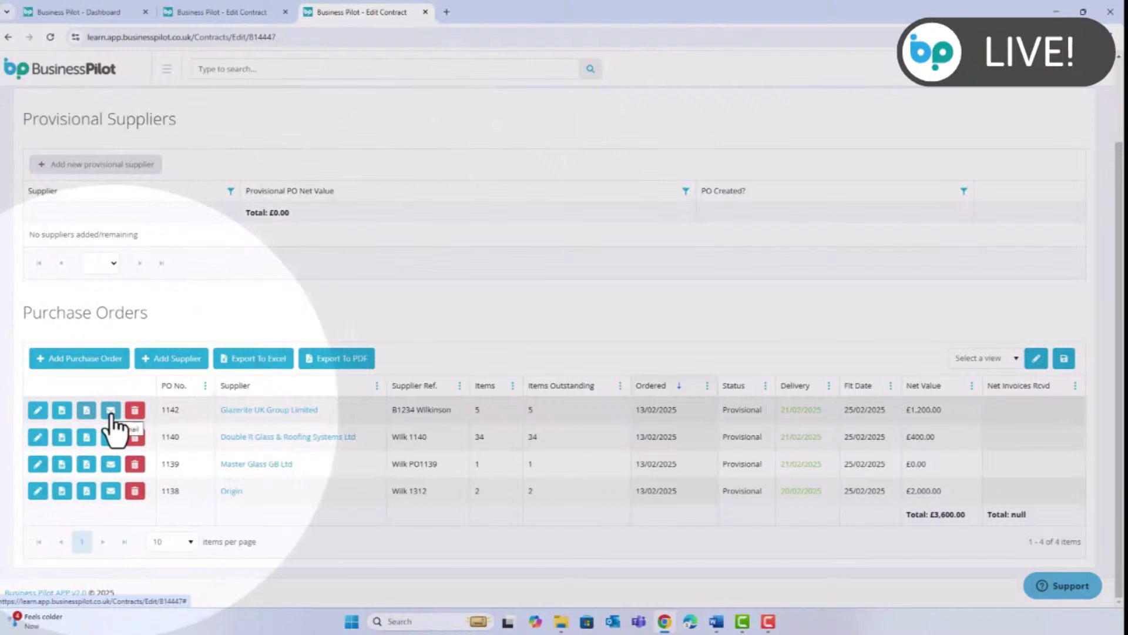
# - Start an email for the Glazerite purchase order and attach the survey PDF from the contract's existing documents
pyautogui.click(111, 409)
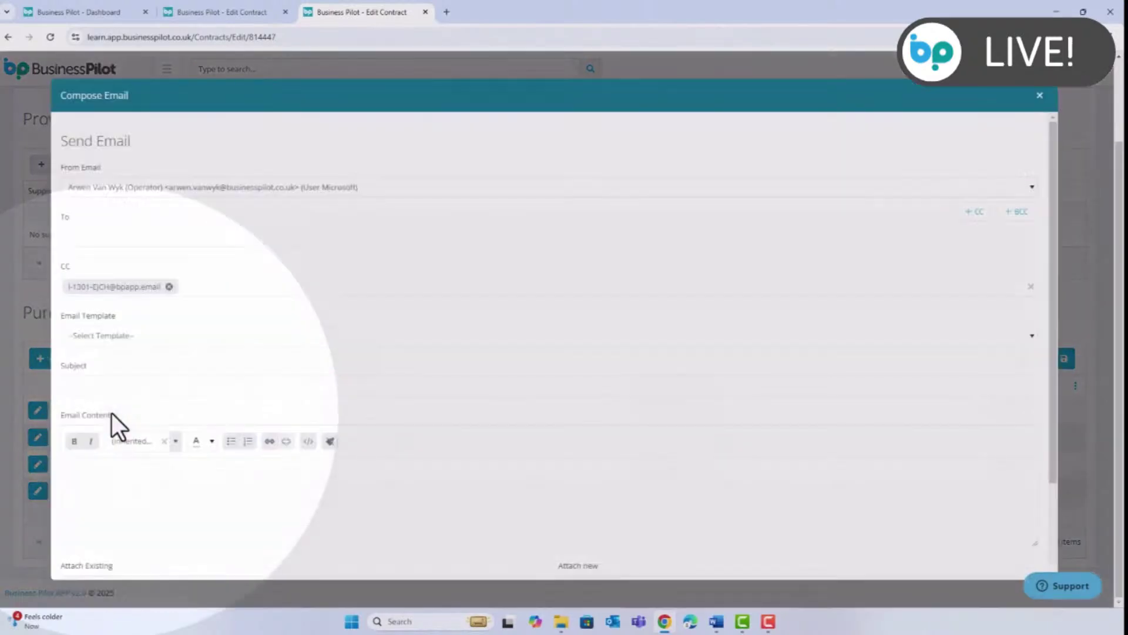
pyautogui.scroll(-2, 214, 437)
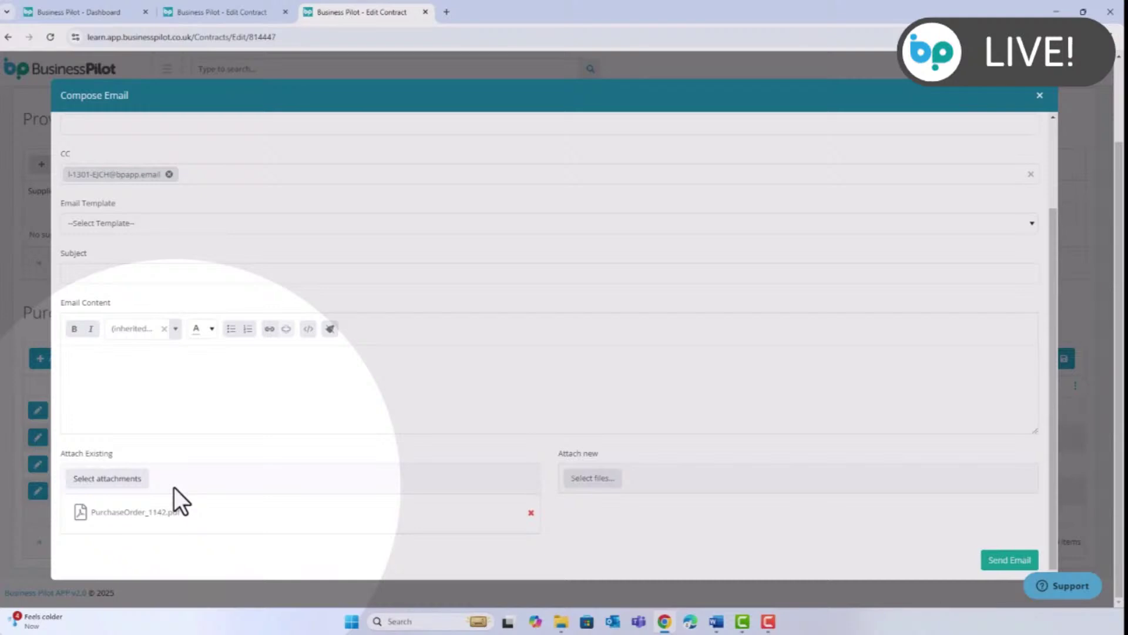
pyautogui.click(111, 479)
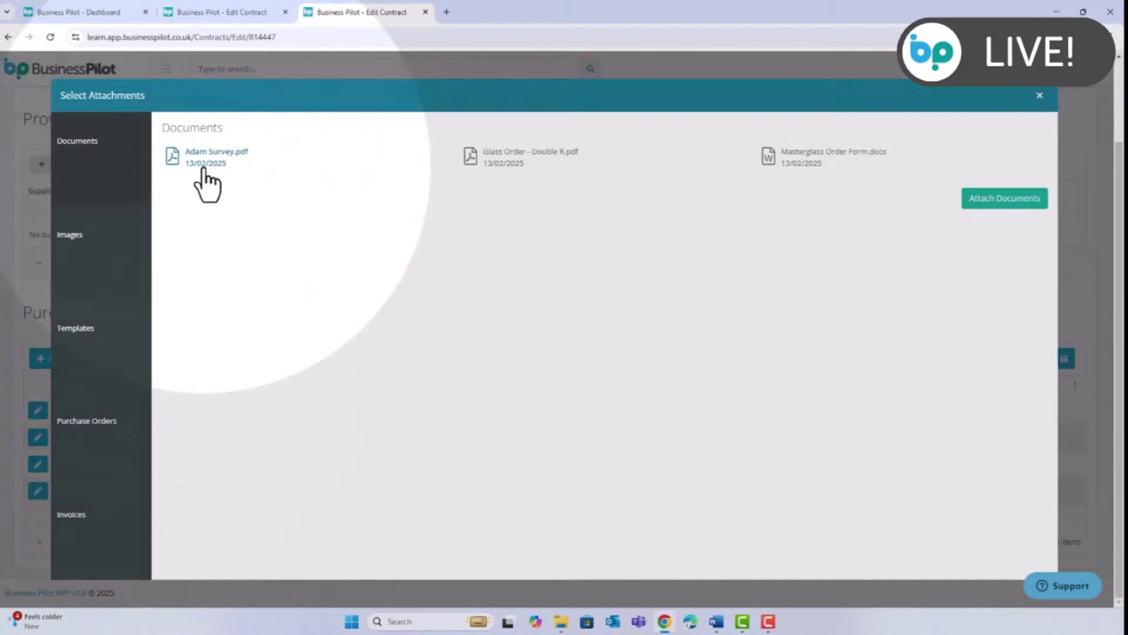
pyautogui.click(205, 170)
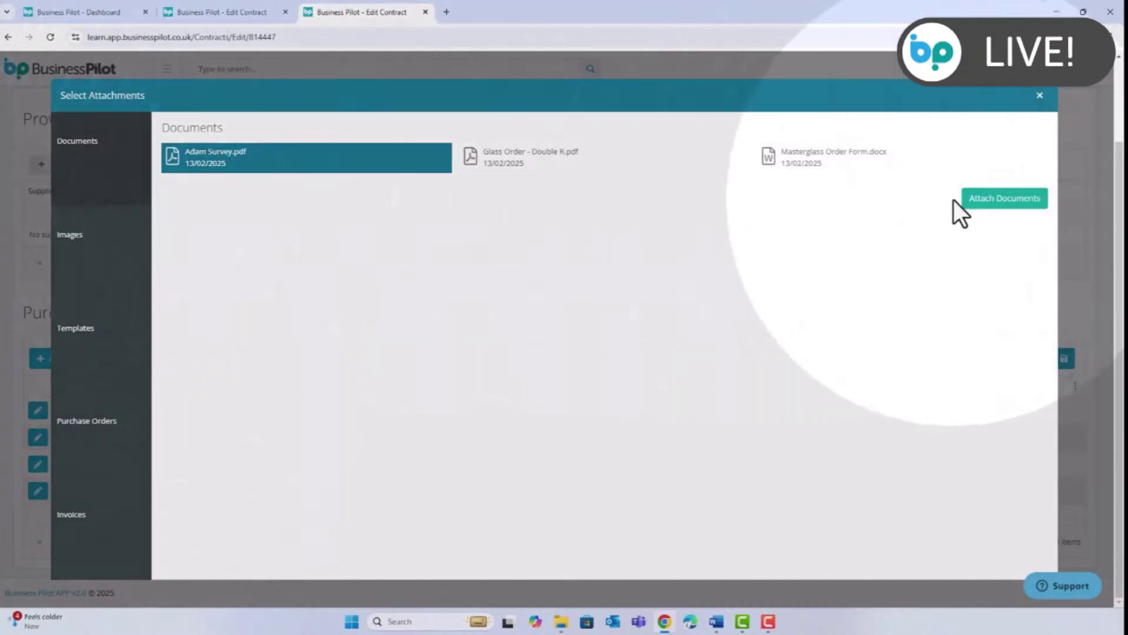
pyautogui.click(1006, 199)
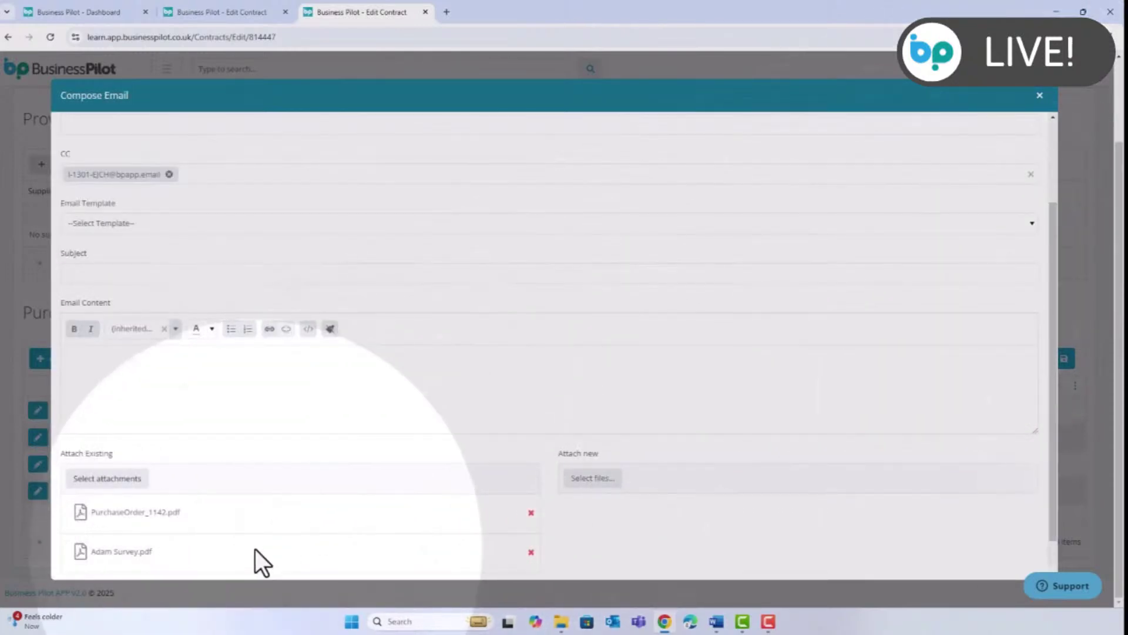
# - Address the email to the supplier's suggested contact and apply the Purchase Order email template
pyautogui.scroll(5, 255, 548)
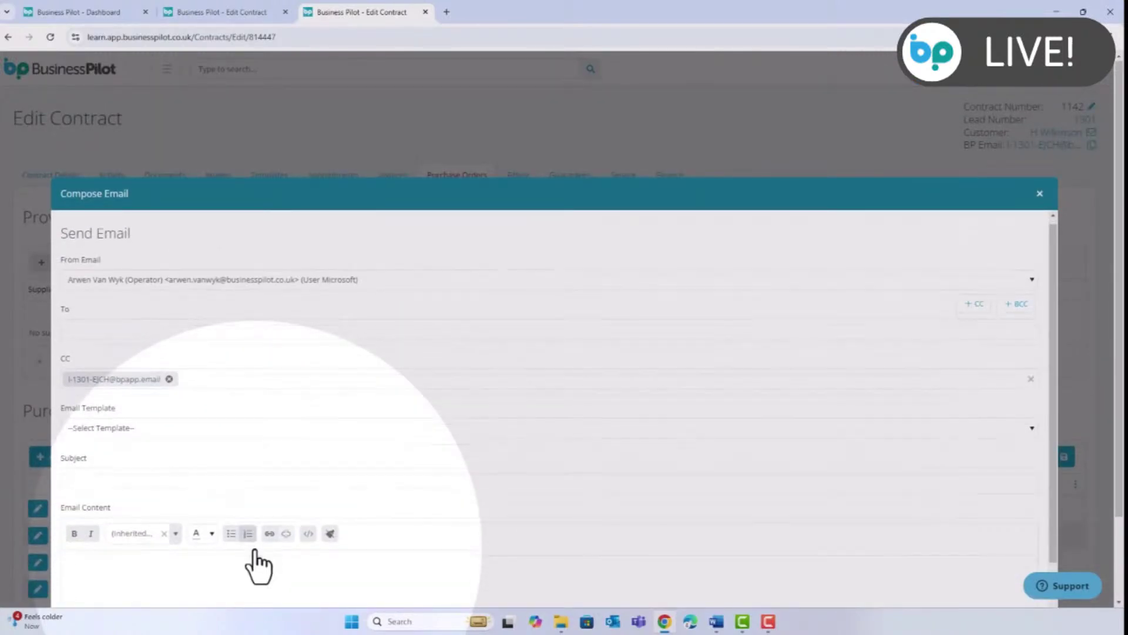
pyautogui.scroll(-5, 252, 559)
pyautogui.scroll(2, 126, 226)
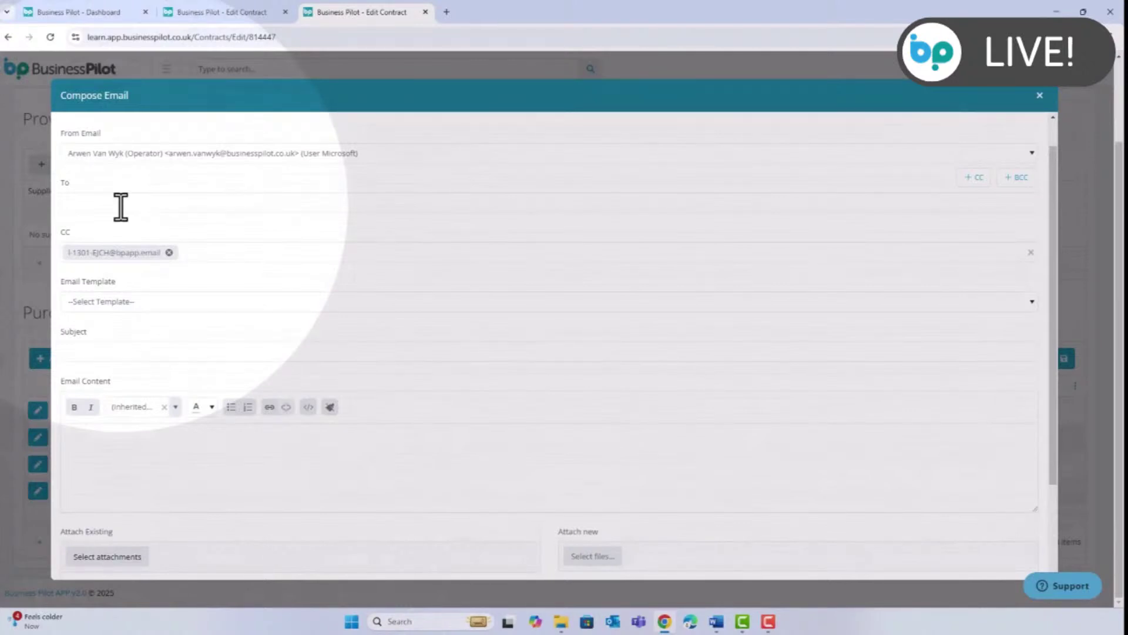
pyautogui.click(120, 207)
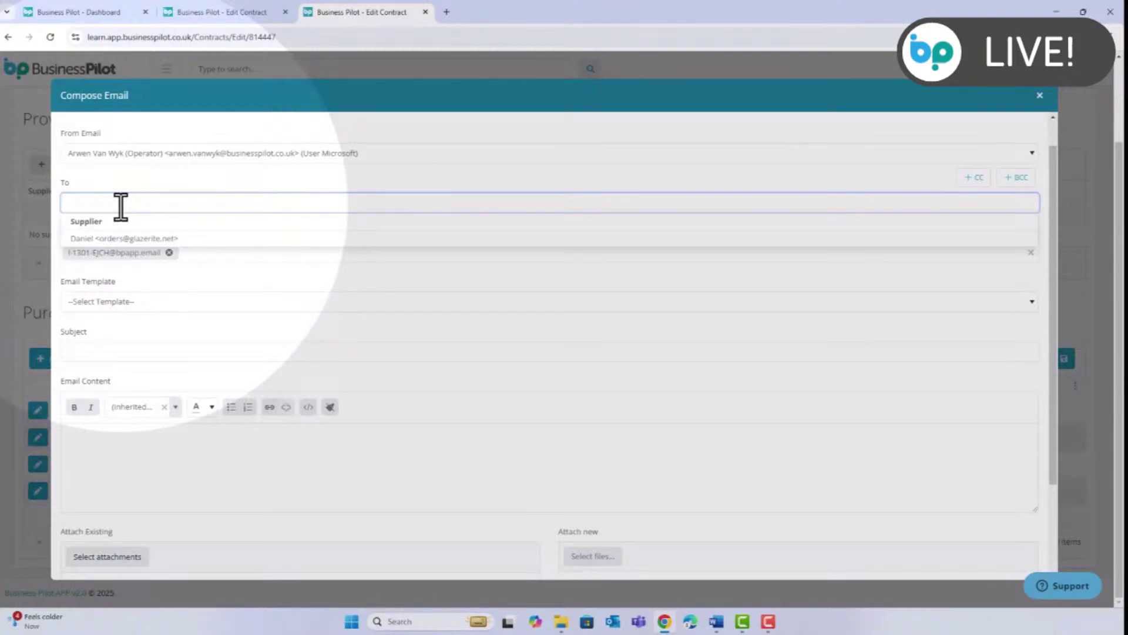
pyautogui.click(132, 238)
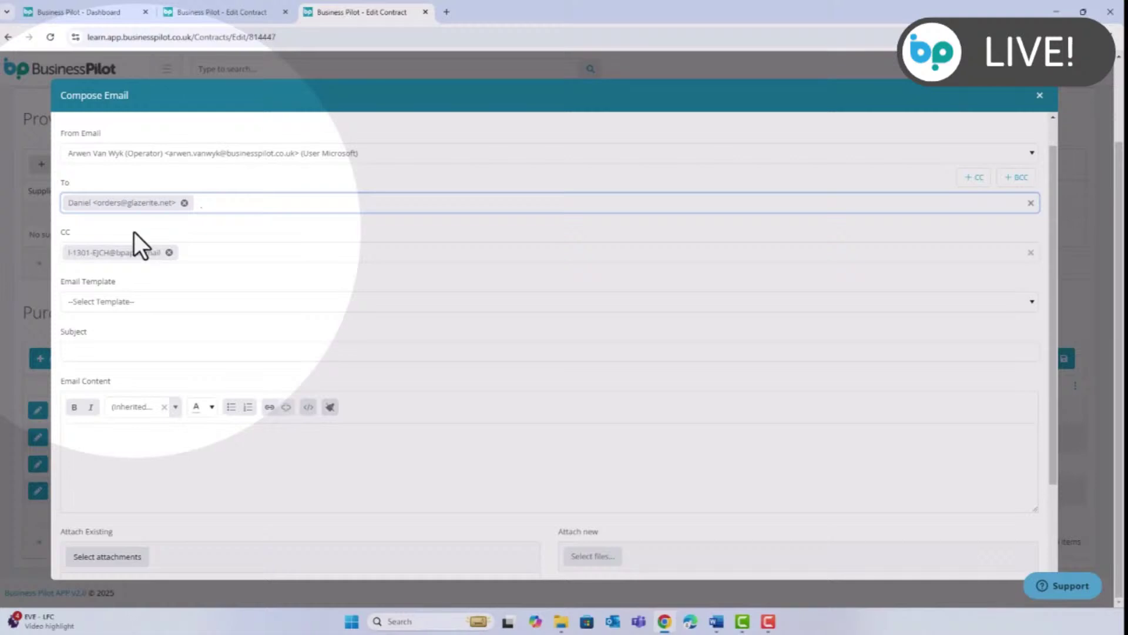
pyautogui.click(132, 303)
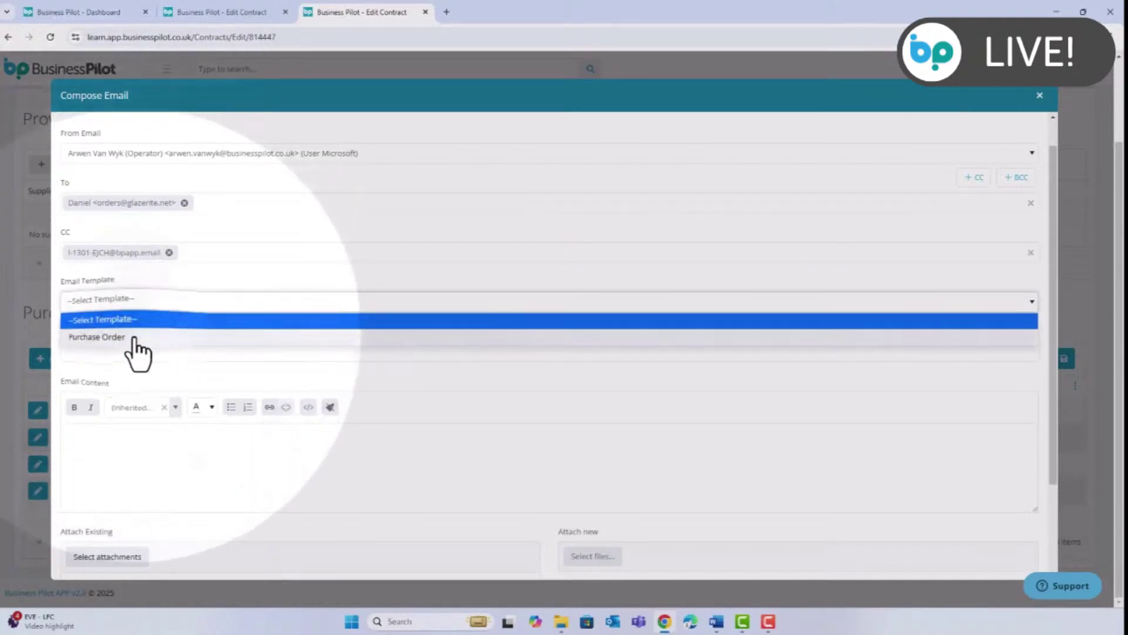
pyautogui.click(133, 336)
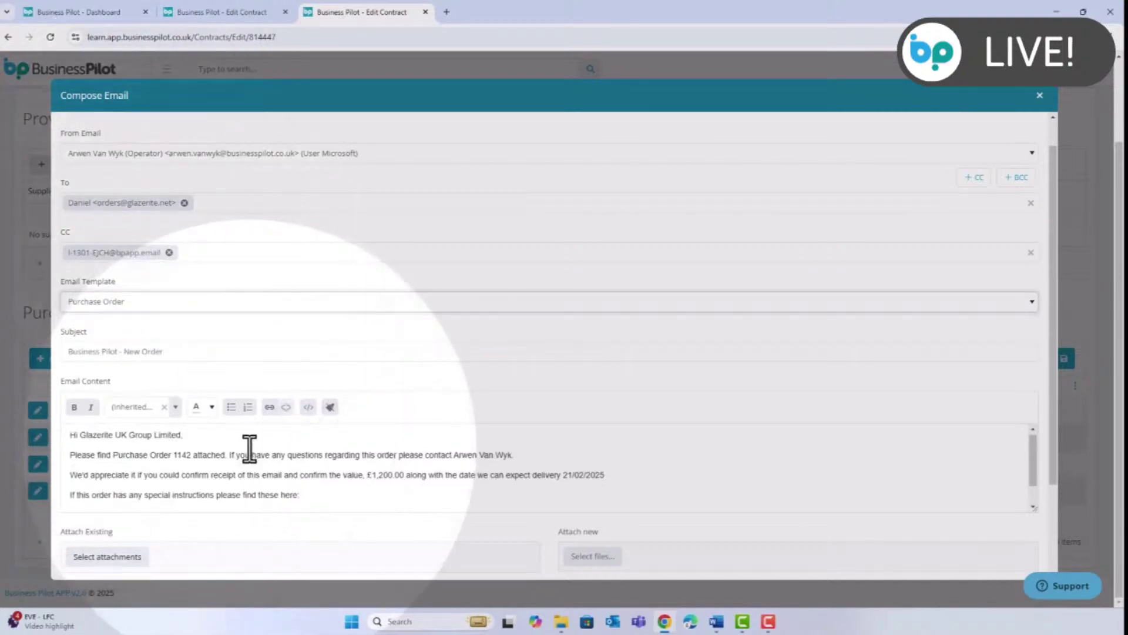
# - Review the email's content and attachments and send it to the supplier
pyautogui.scroll(-1, 276, 448)
pyautogui.scroll(1, 364, 441)
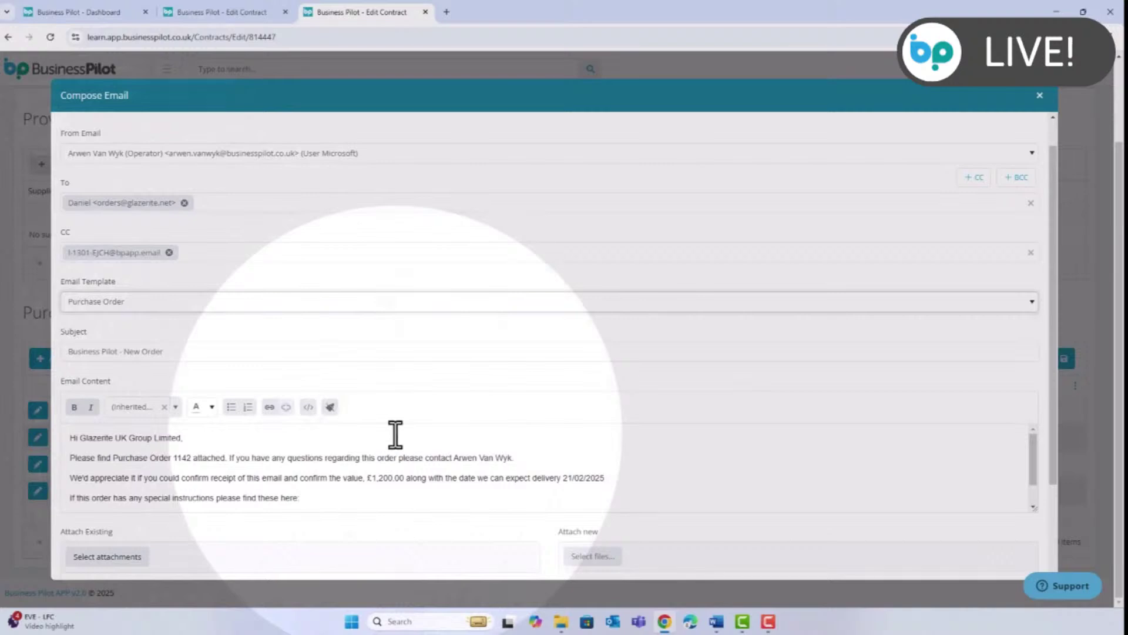
pyautogui.scroll(-1, 414, 404)
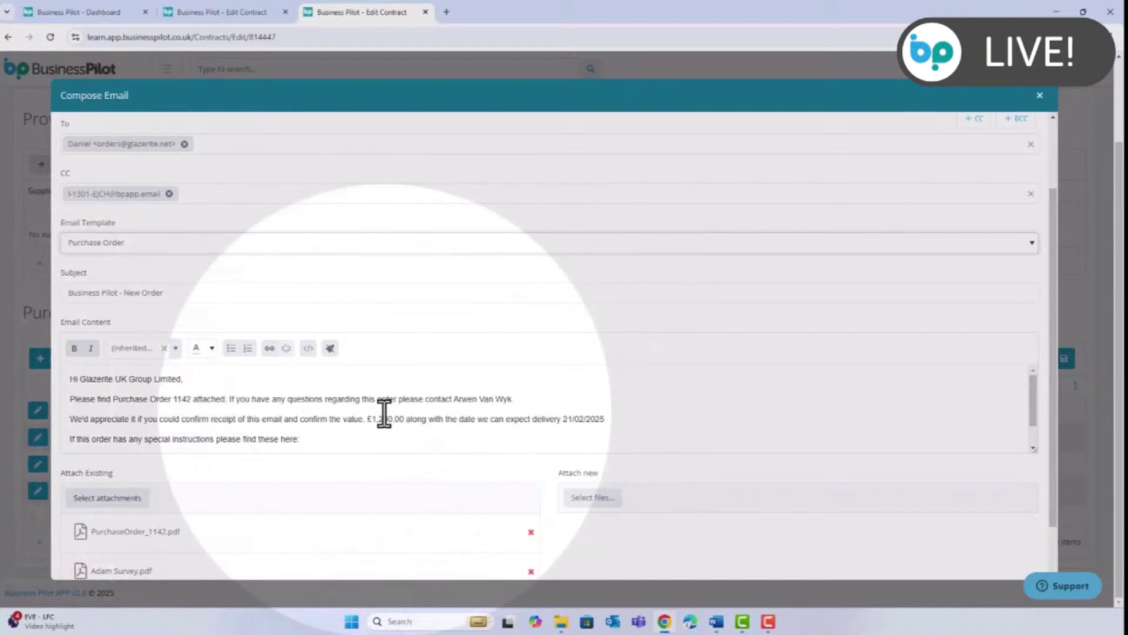
pyautogui.scroll(-3, 600, 407)
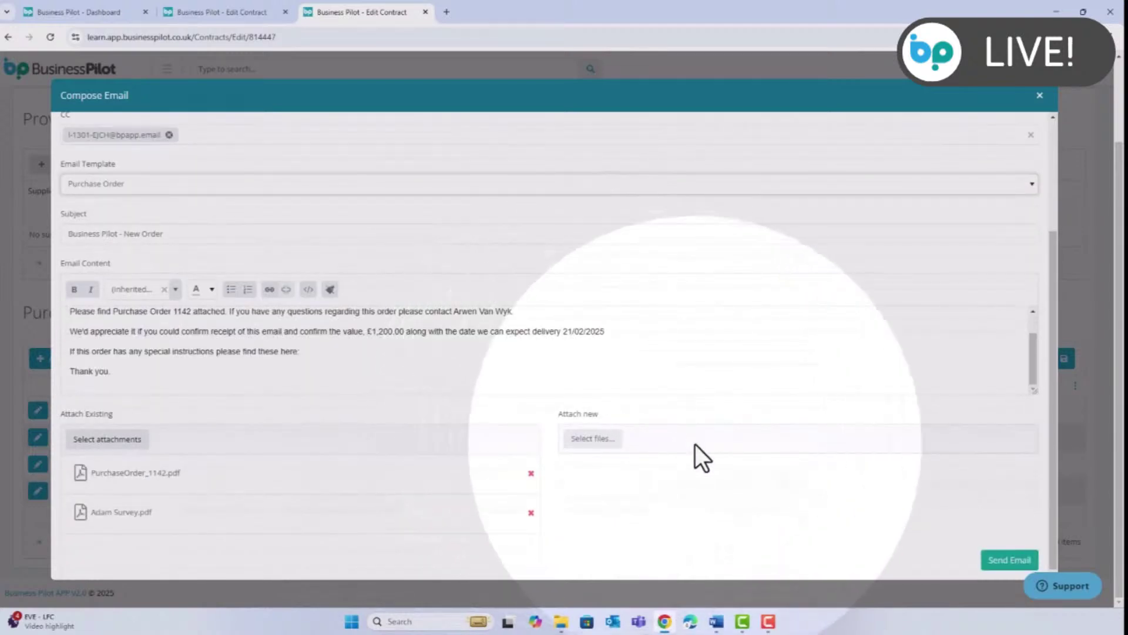
pyautogui.click(1010, 561)
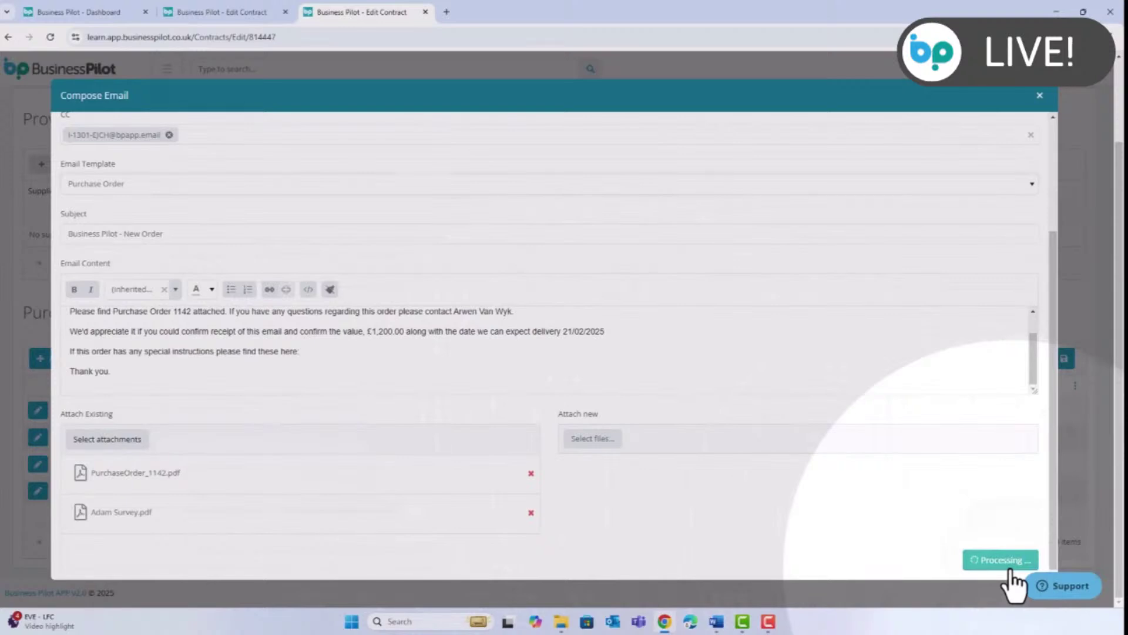
# - Open the sent "Business Pilot - New Order" email in the contract's email activity and read through it
pyautogui.scroll(2, 882, 528)
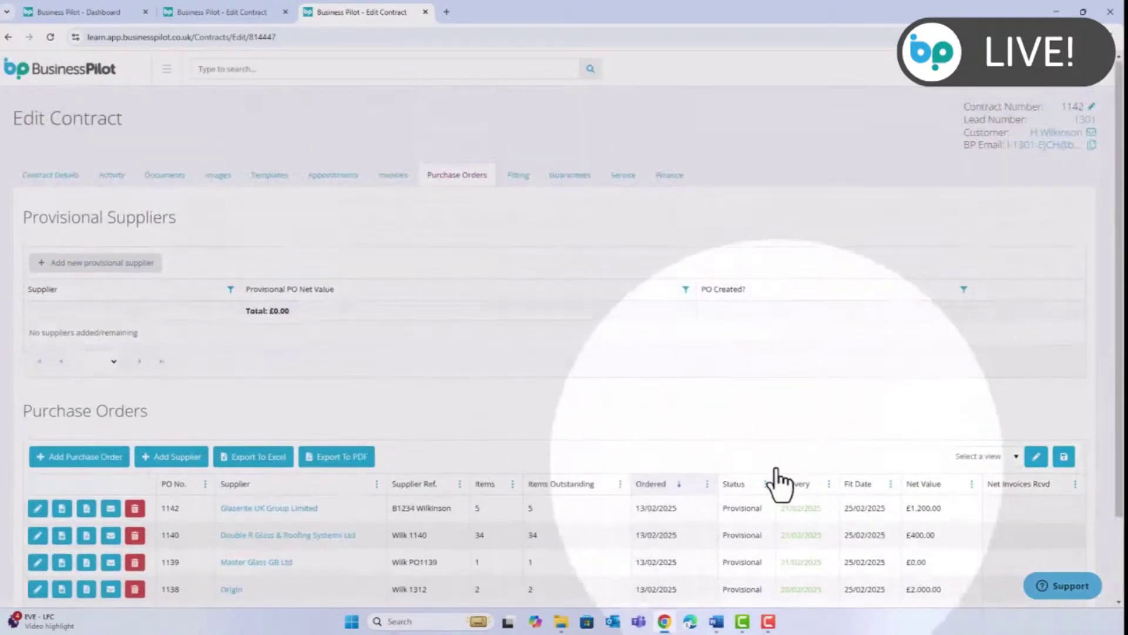
pyautogui.click(113, 181)
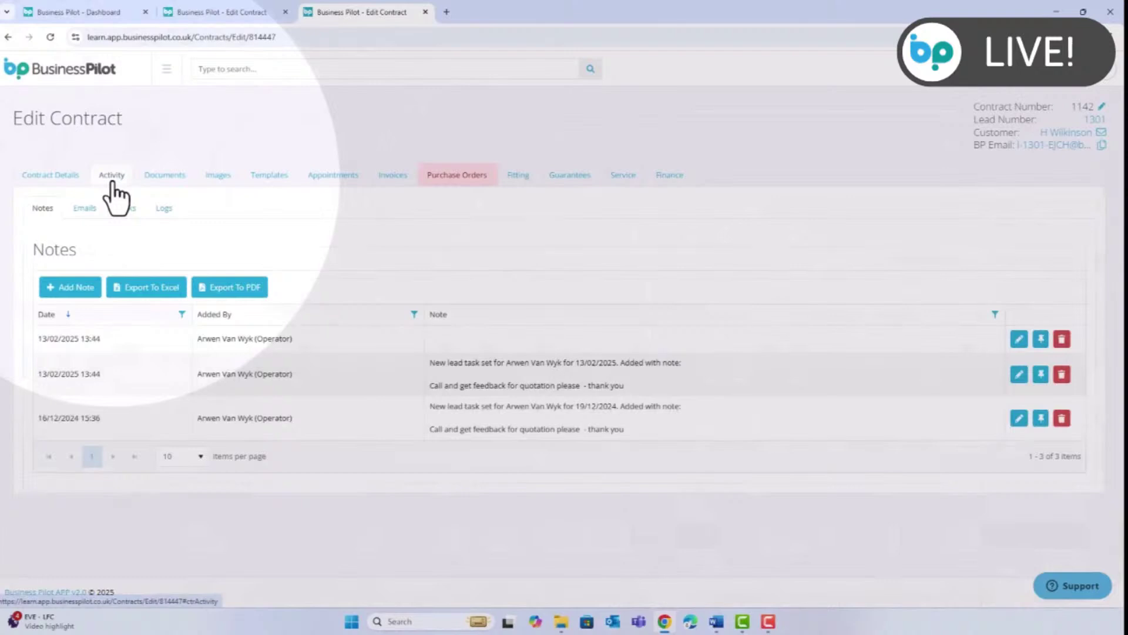
pyautogui.click(97, 207)
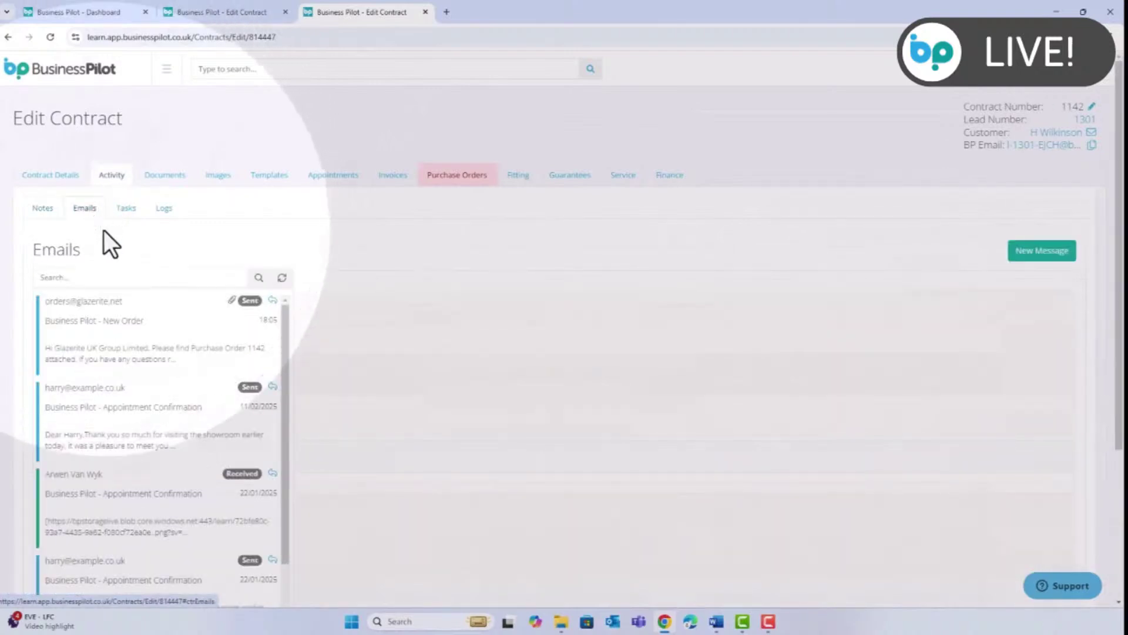
pyautogui.click(120, 340)
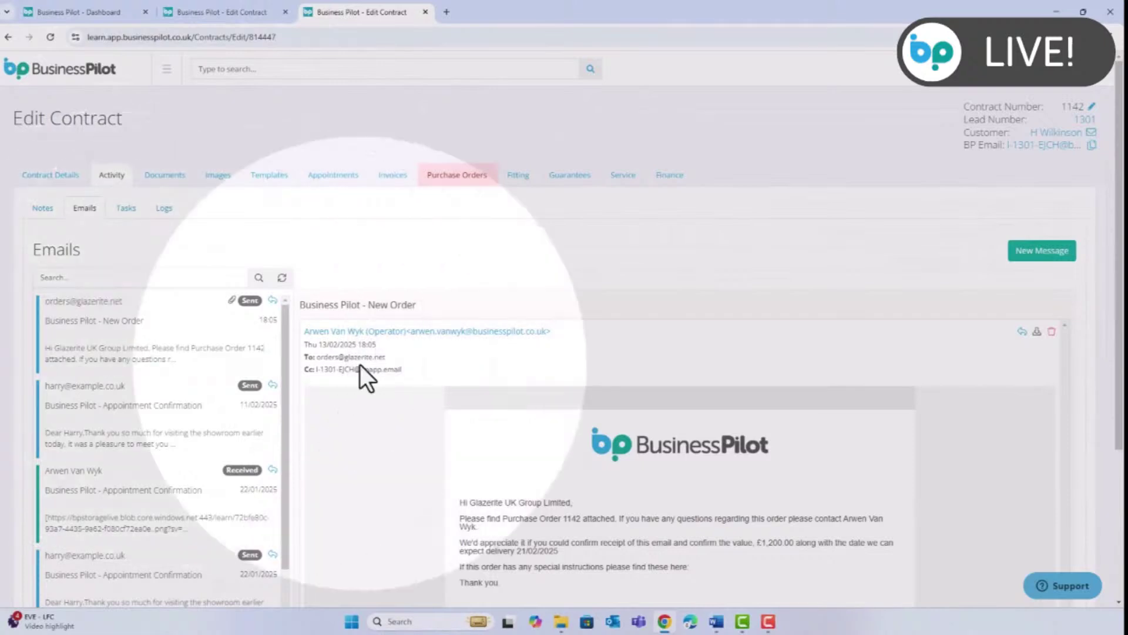
pyautogui.scroll(-2, 798, 418)
pyautogui.scroll(-1, 798, 417)
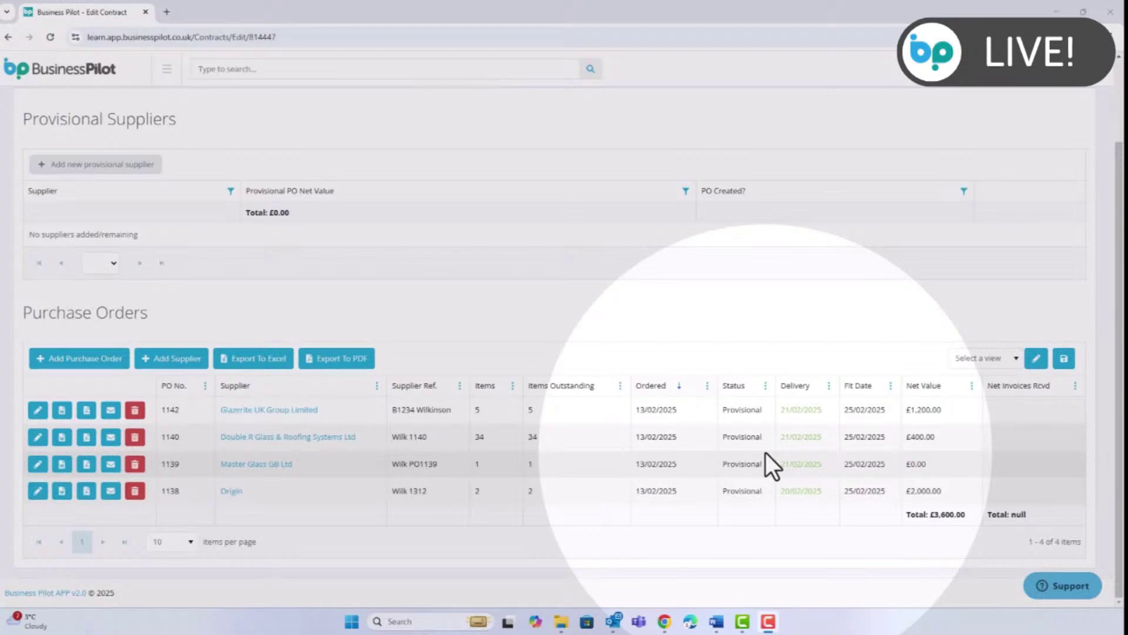
# - Open the main full view of the work schedule from the contract
pyautogui.scroll(2, 593, 344)
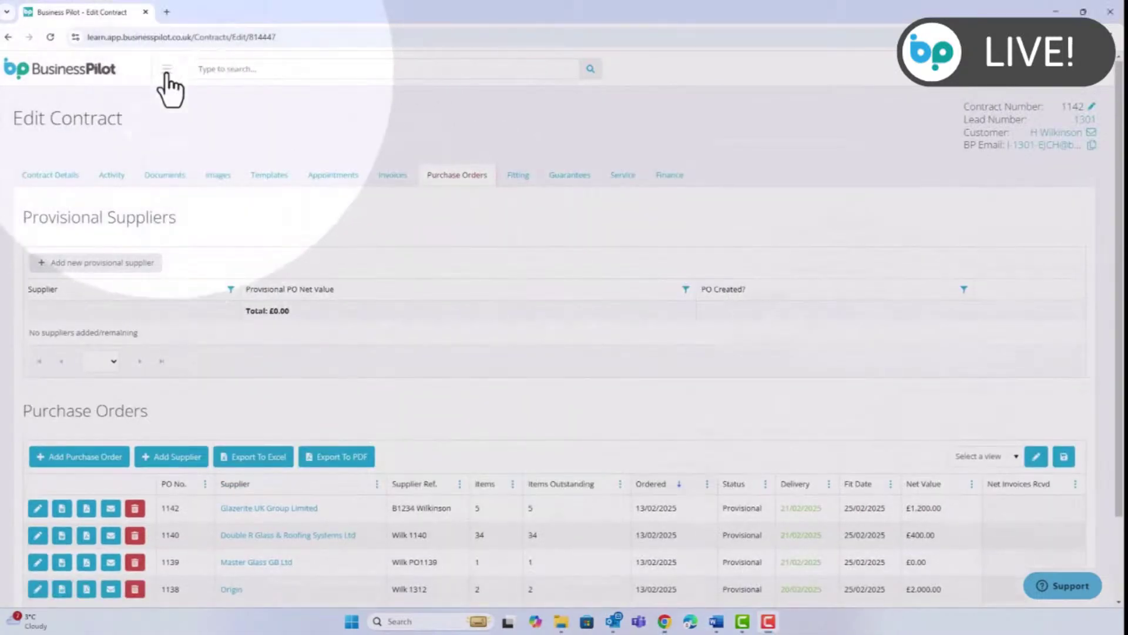
pyautogui.click(167, 69)
pyautogui.click(58, 251)
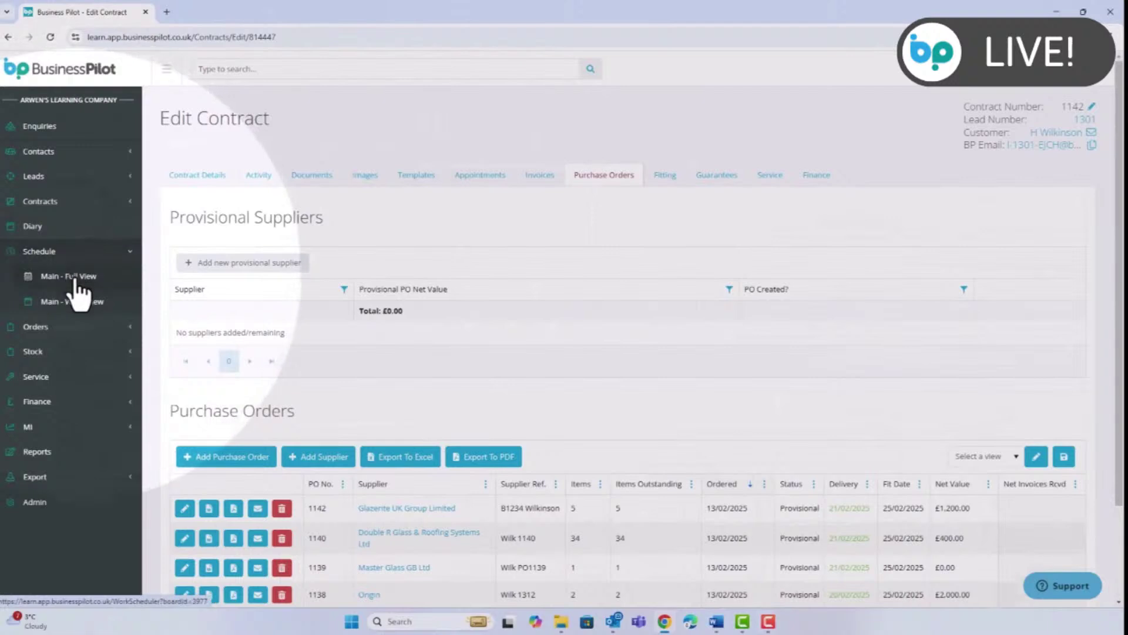
pyautogui.click(76, 277)
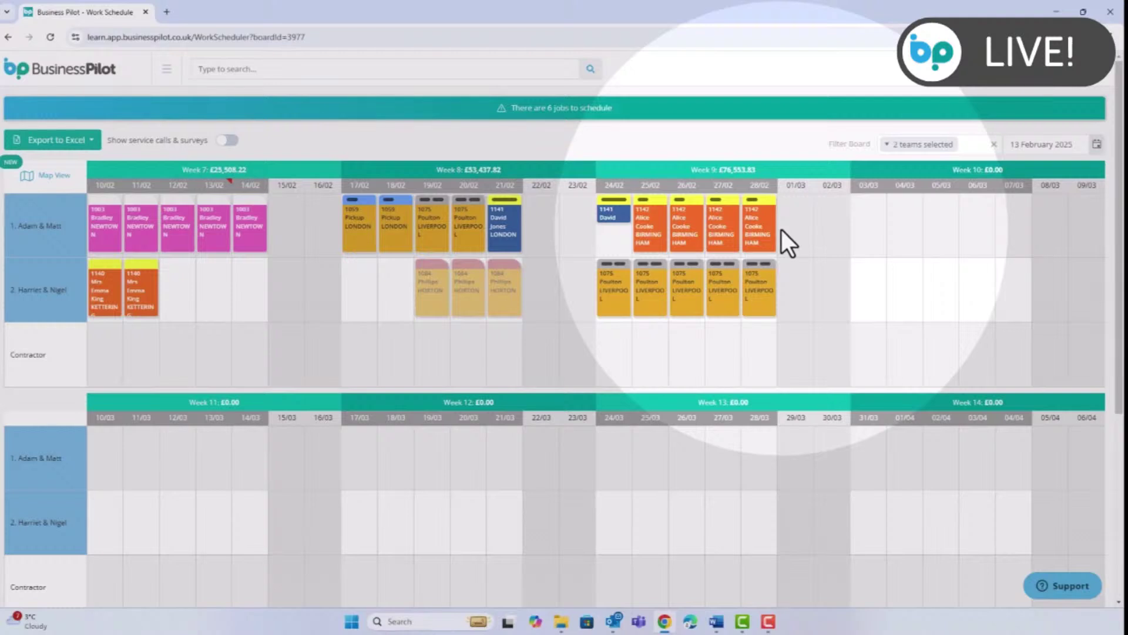
# - Review the purchase orders and delivery dates of the contract's job booked from 25/02, and close the job details by updating the job
pyautogui.moveTo(774, 235)
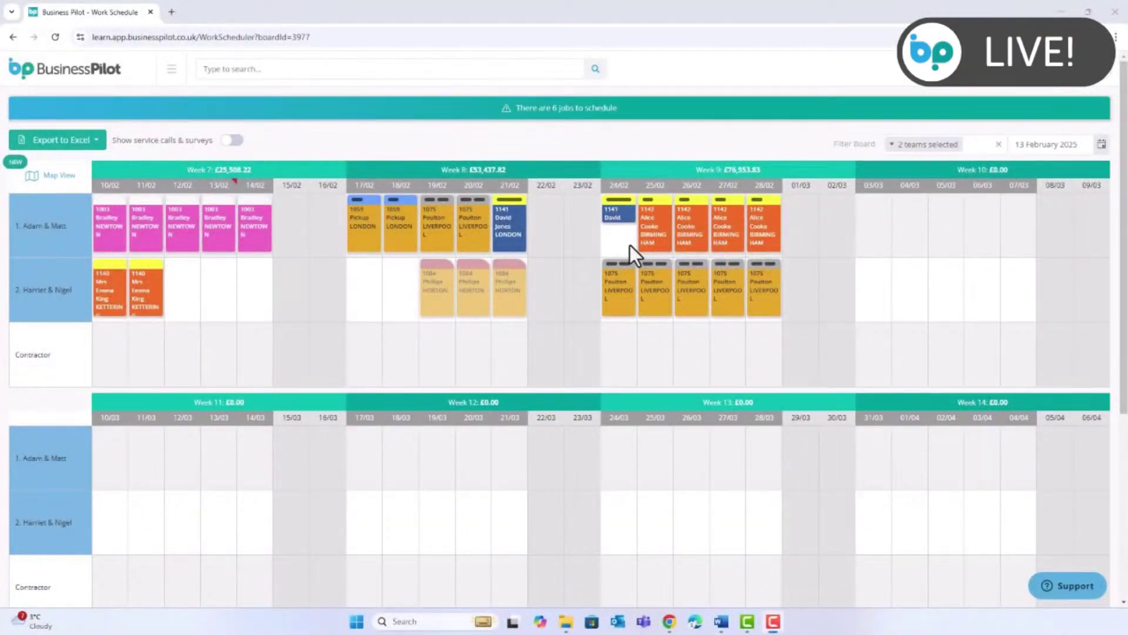
pyautogui.click(651, 207)
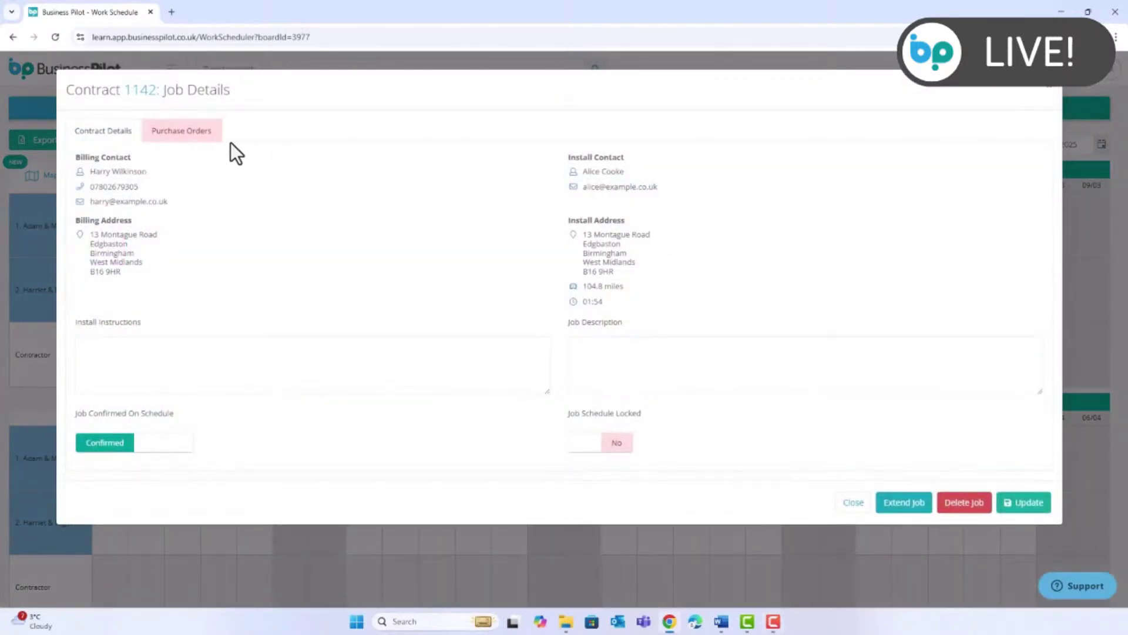
pyautogui.click(210, 152)
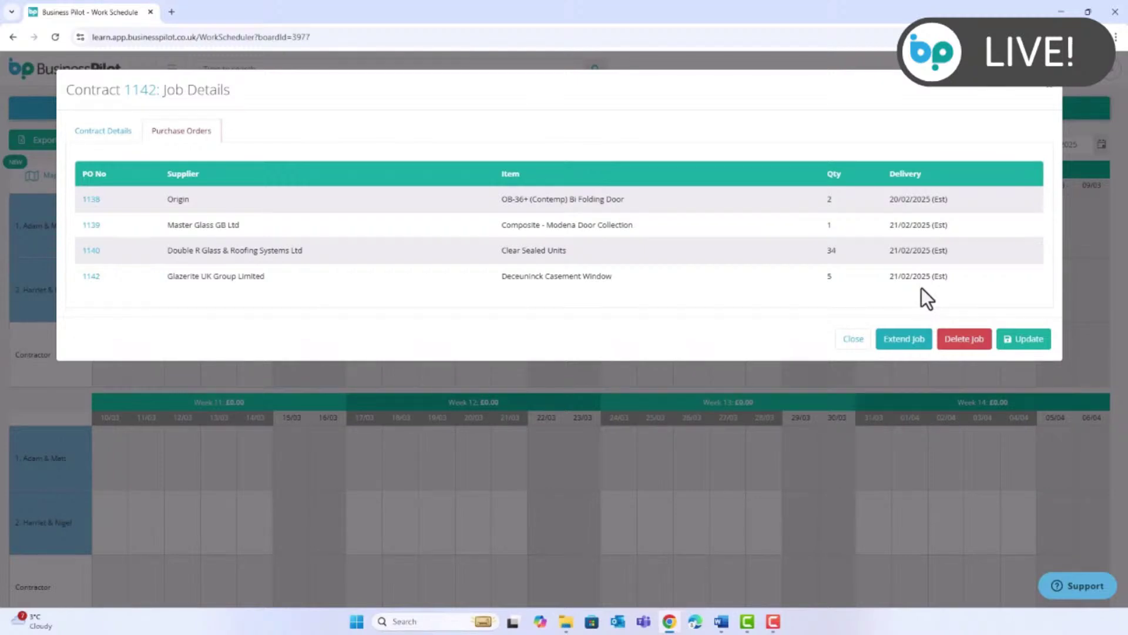
pyautogui.click(1032, 346)
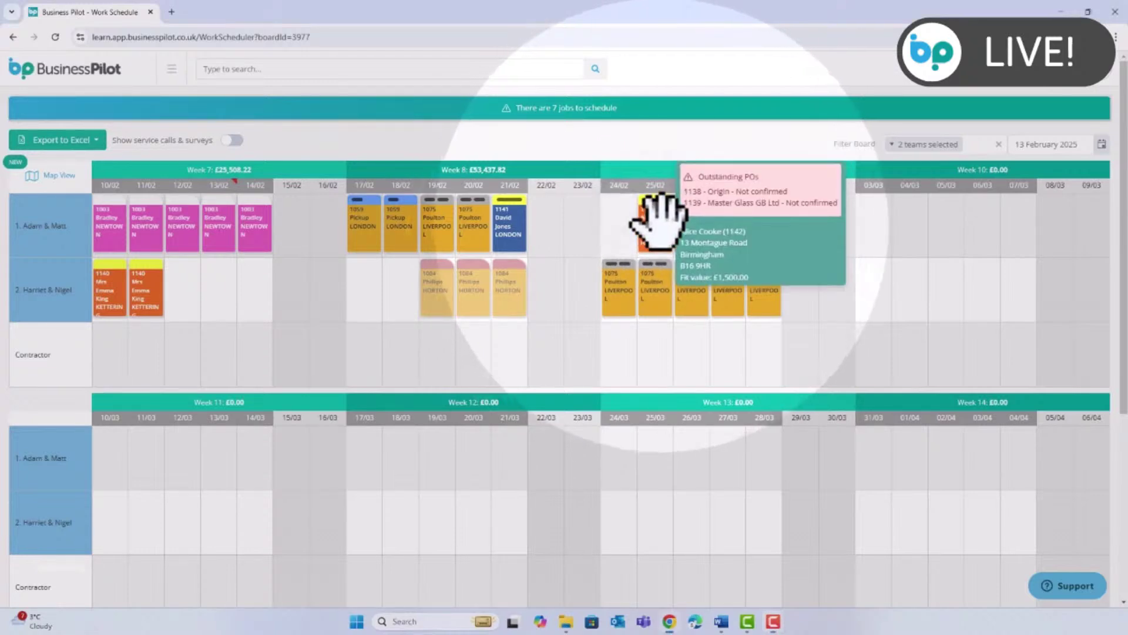
# - Open the contract from its scheduled job on 25/02 and show the contract's purchase orders
pyautogui.click(651, 227)
pyautogui.click(142, 91)
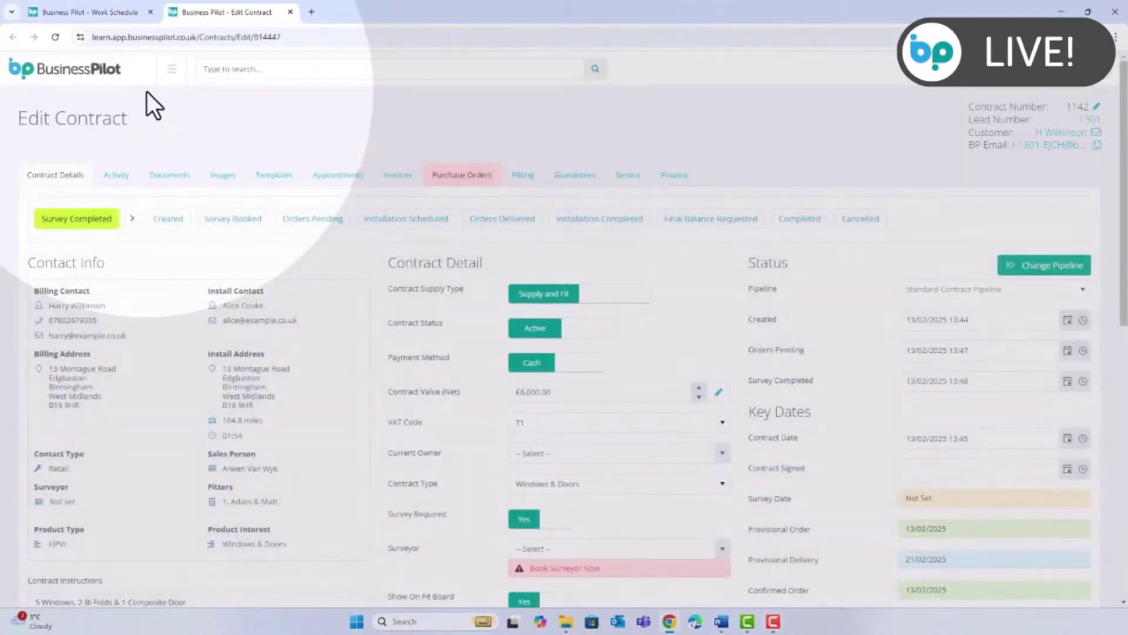
pyautogui.click(456, 185)
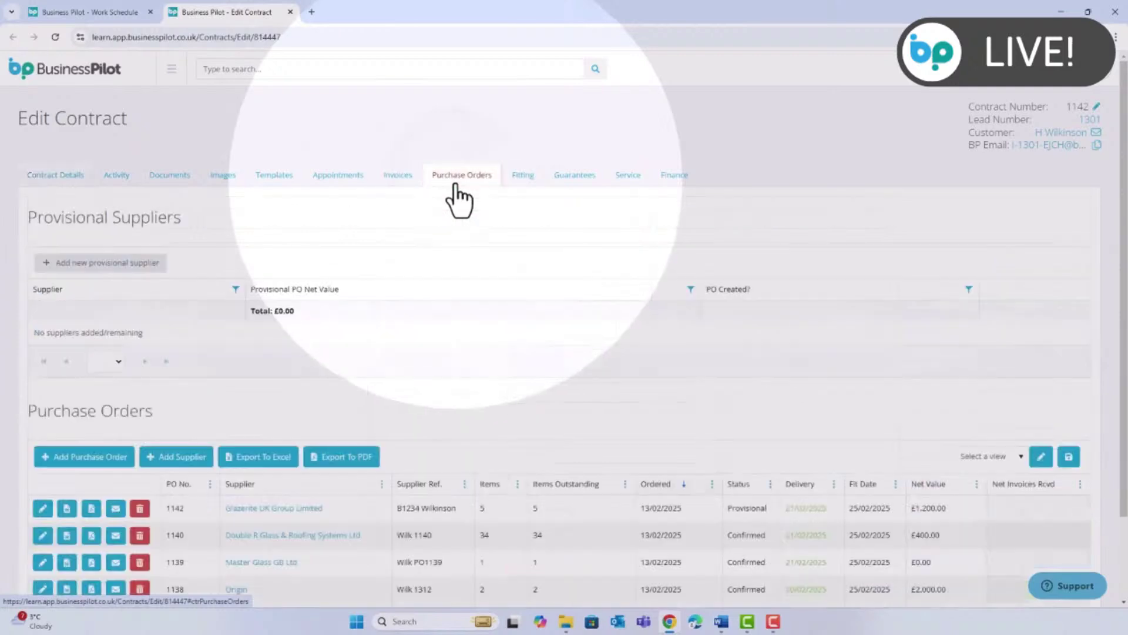
pyautogui.scroll(-2, 453, 308)
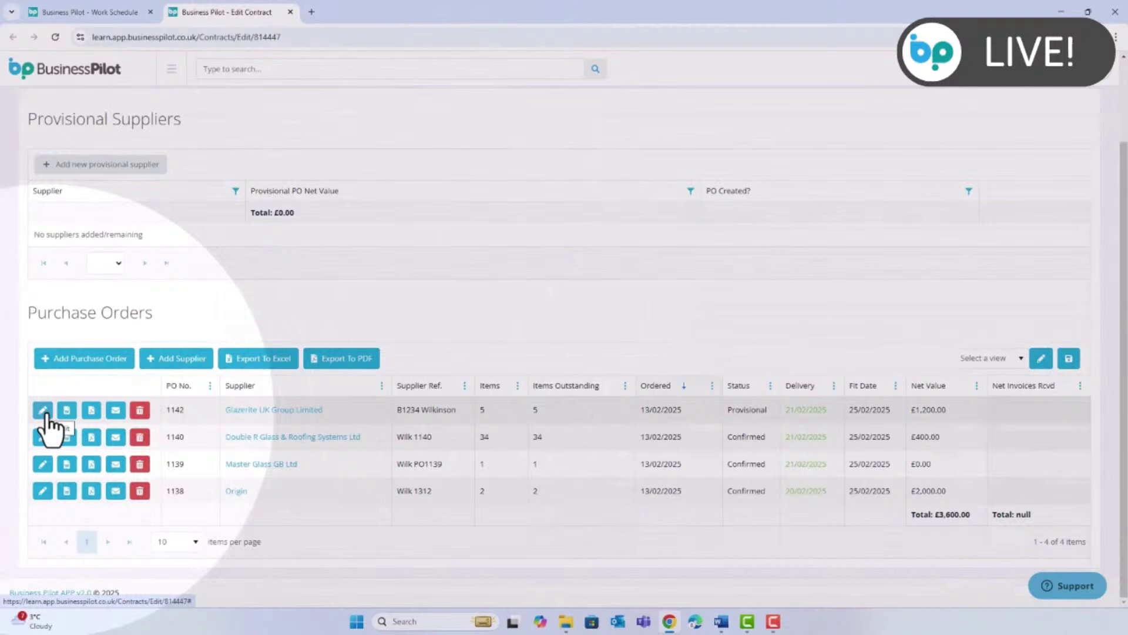
# - Open the Glazerite UK Group Limited purchase order and set its confirmed delivery date to 21/02/2025
pyautogui.click(43, 411)
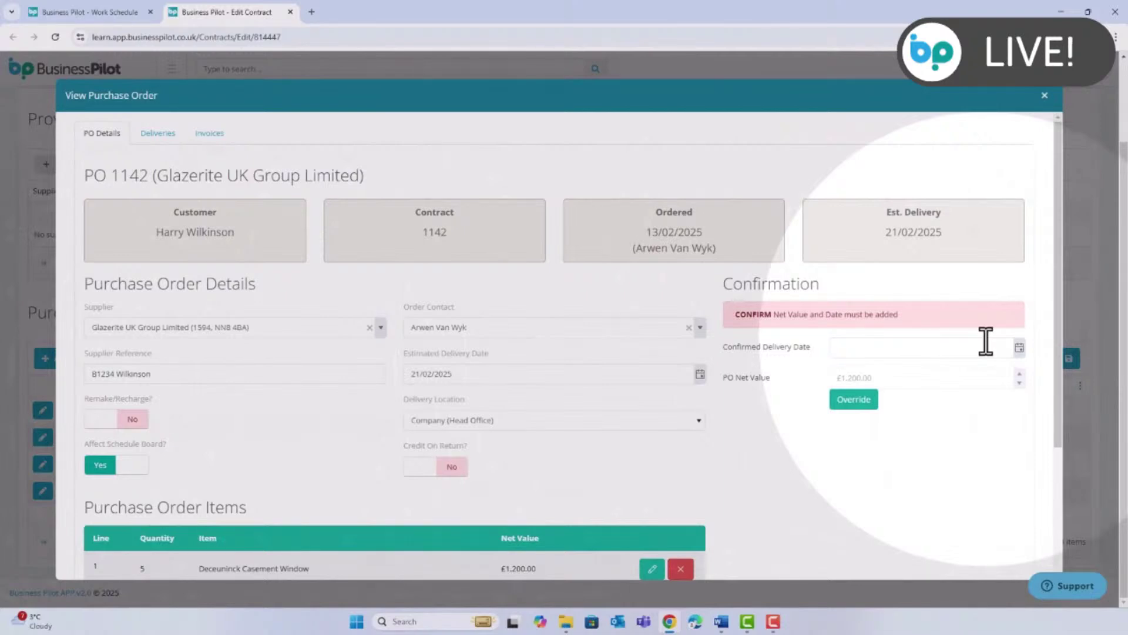
pyautogui.click(1019, 349)
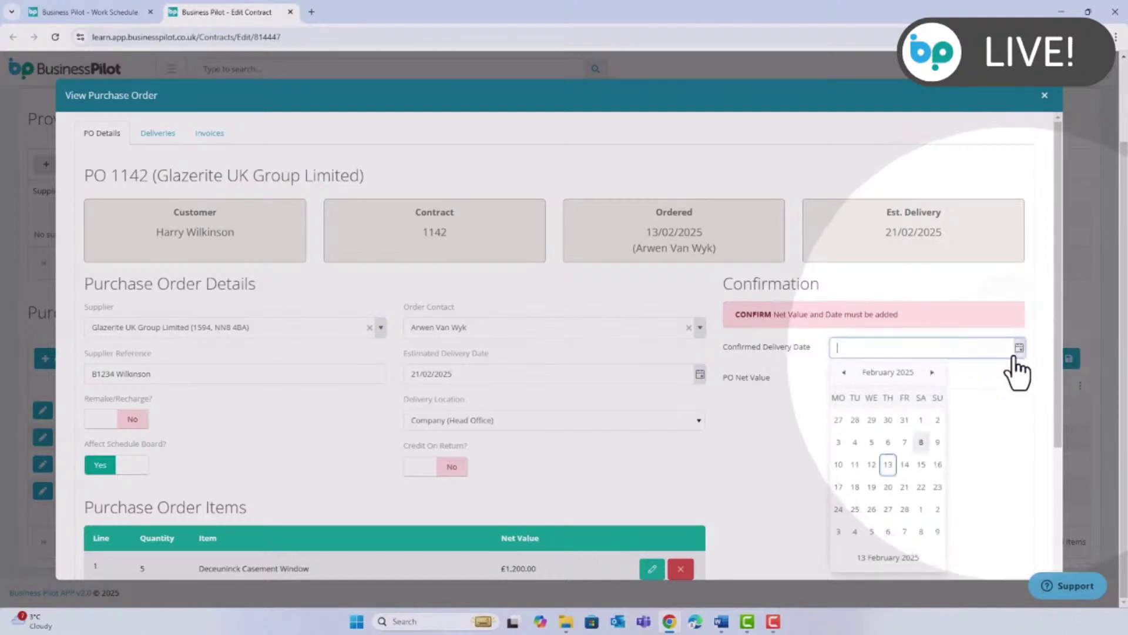
pyautogui.click(905, 486)
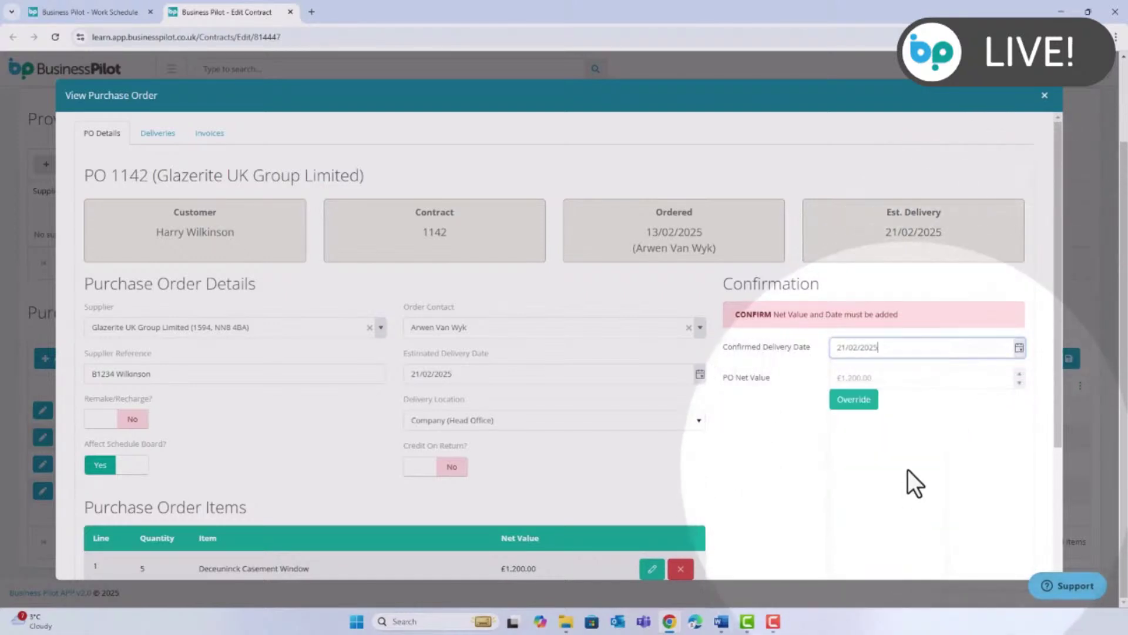
# - Override the Glazerite order's PO net value with £1,250.00 and update the order, accepting the value above the provisional tolerance
pyautogui.click(928, 376)
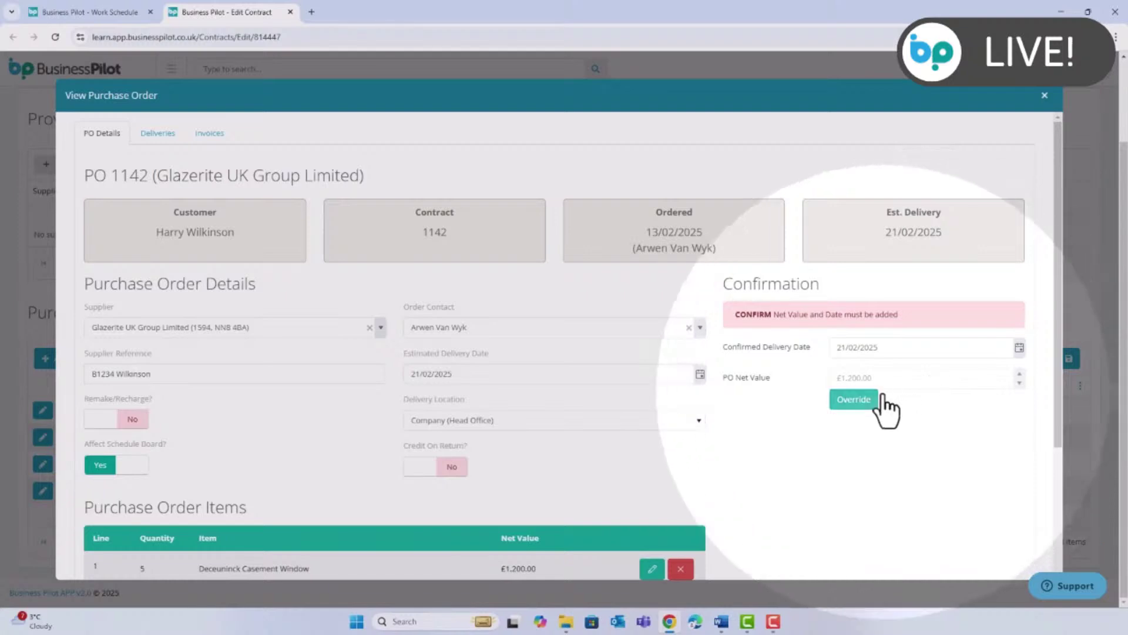
pyautogui.click(861, 400)
pyautogui.doubleClick(886, 378)
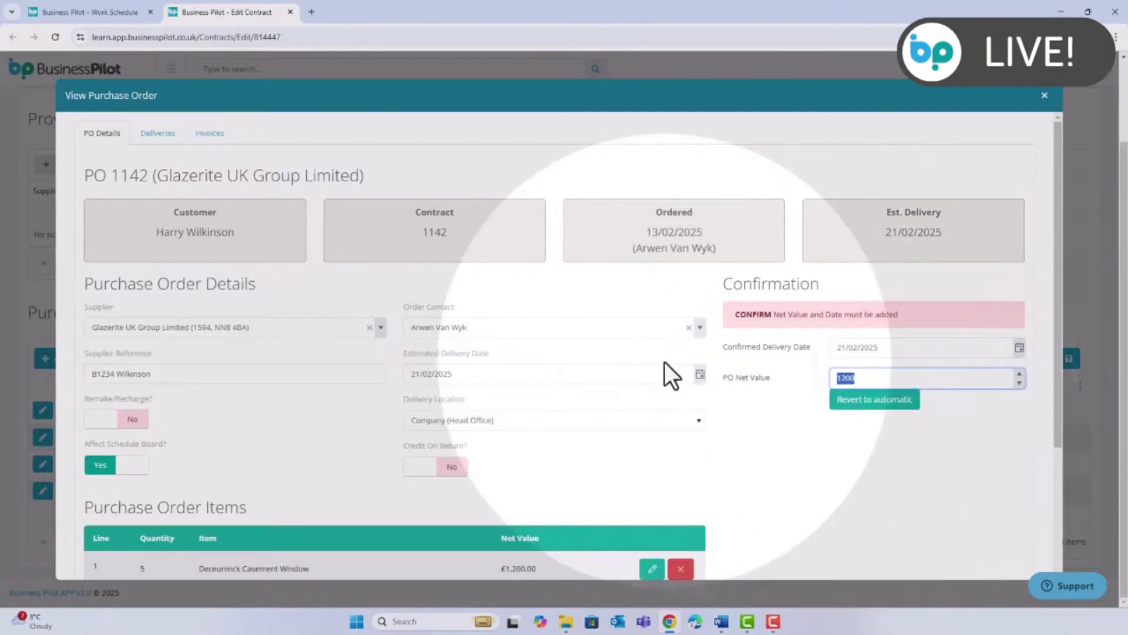
pyautogui.write('1250')
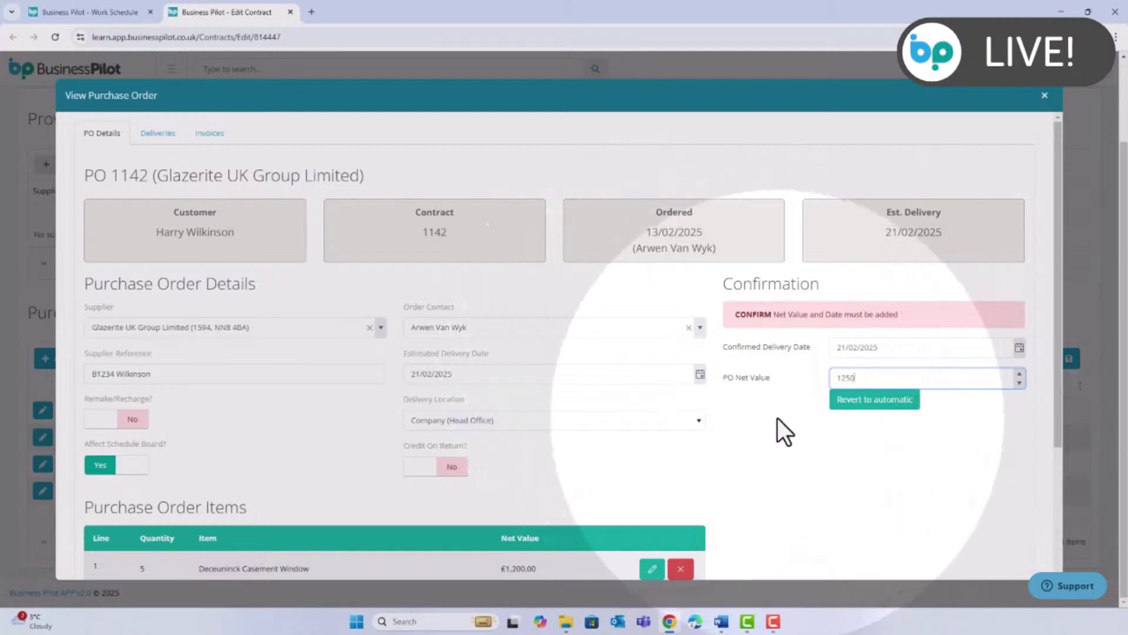
pyautogui.click(827, 443)
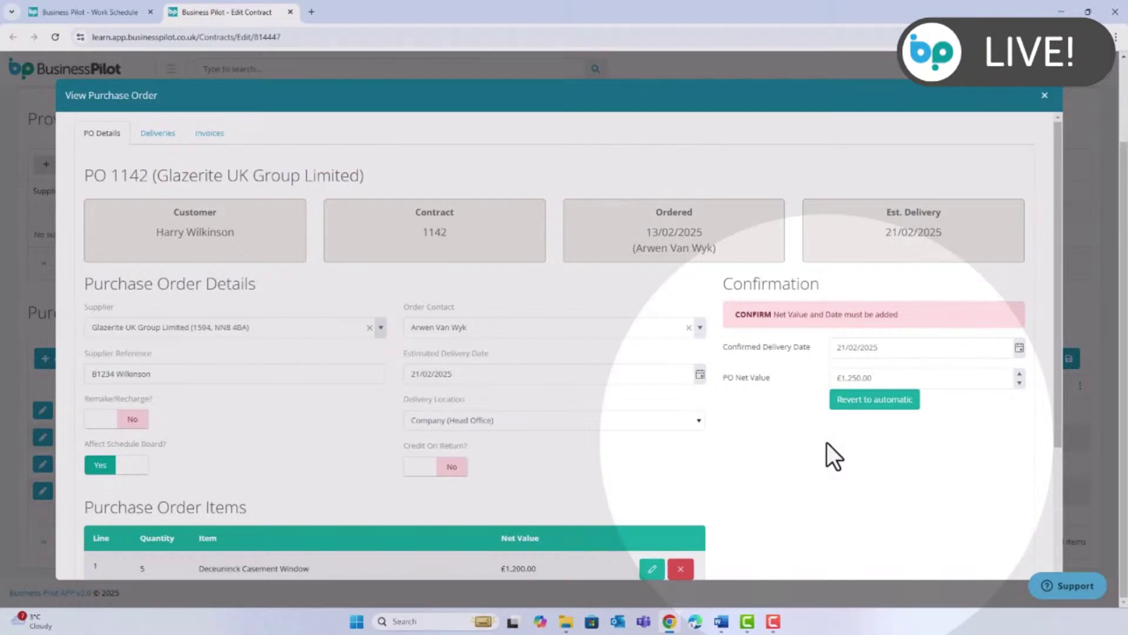
pyautogui.scroll(-3, 827, 442)
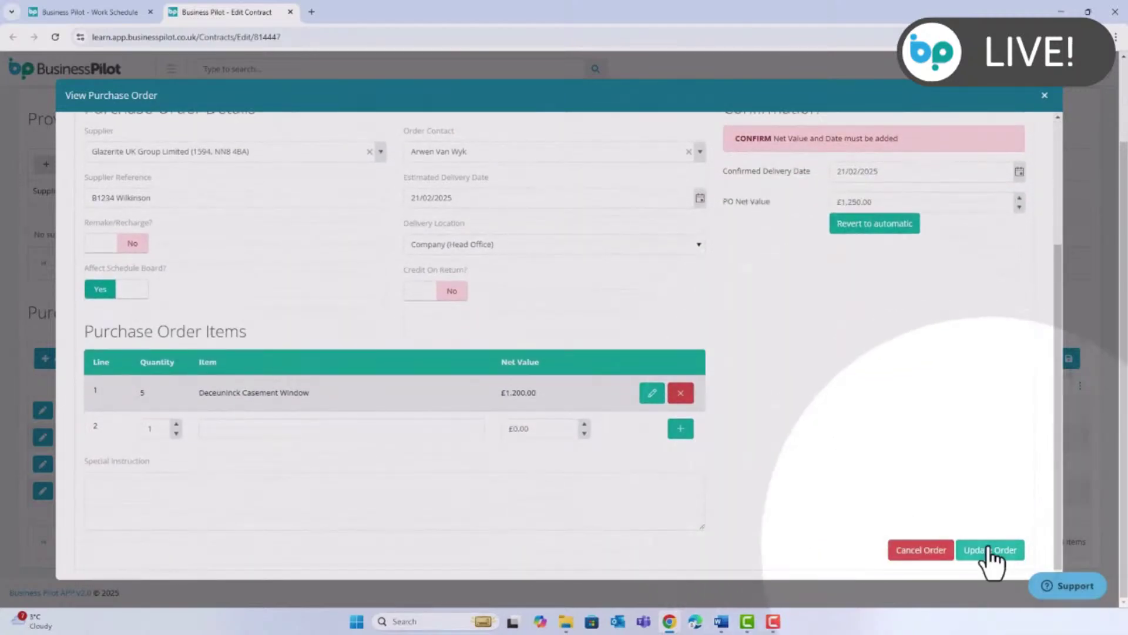
pyautogui.click(989, 548)
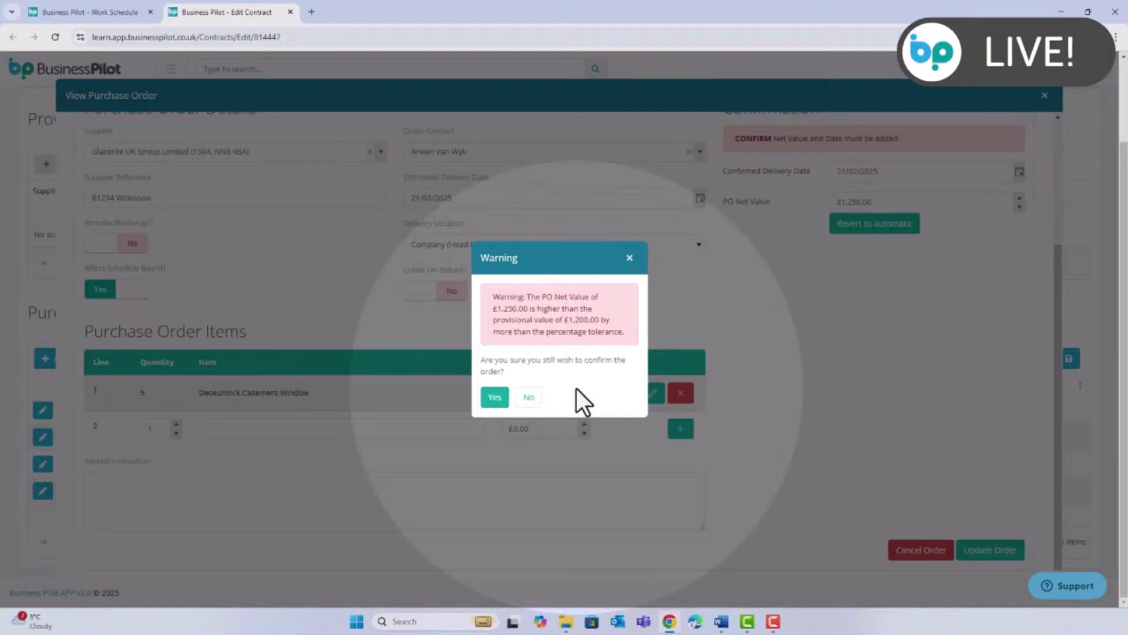
pyautogui.click(493, 396)
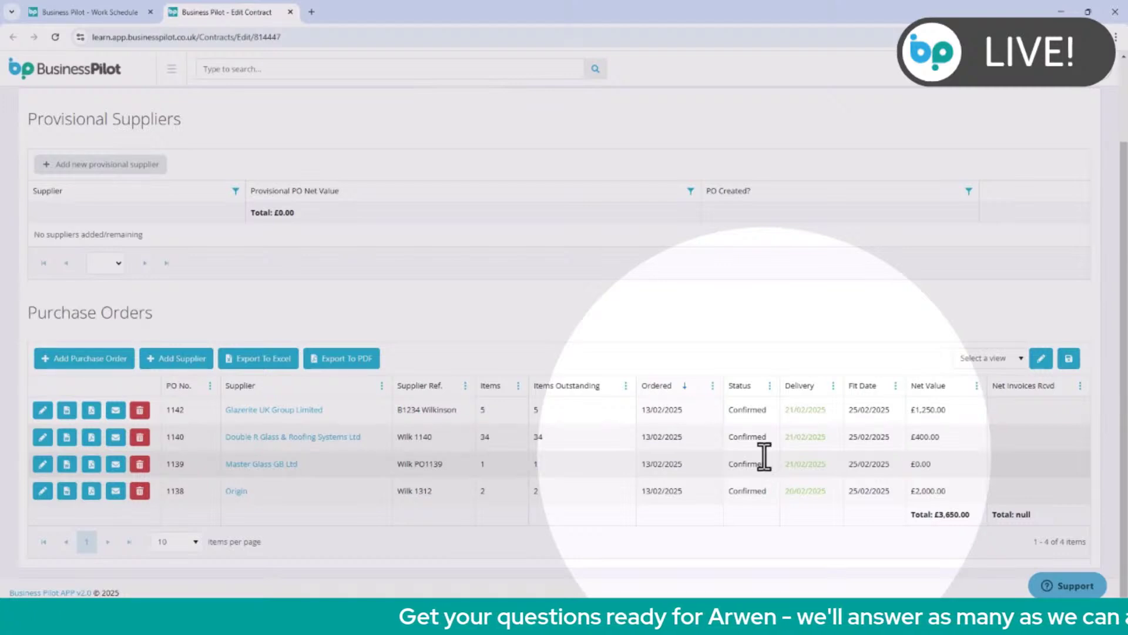
# - Open the work schedule from the bookings in the contract's fitting details
pyautogui.scroll(2, 734, 420)
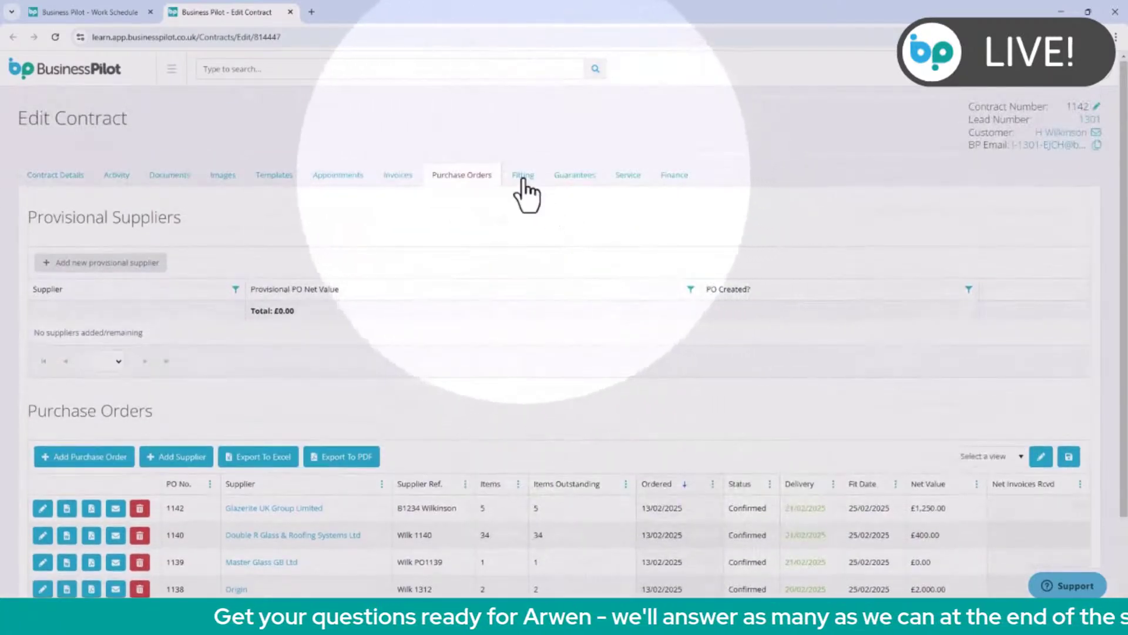
pyautogui.click(523, 176)
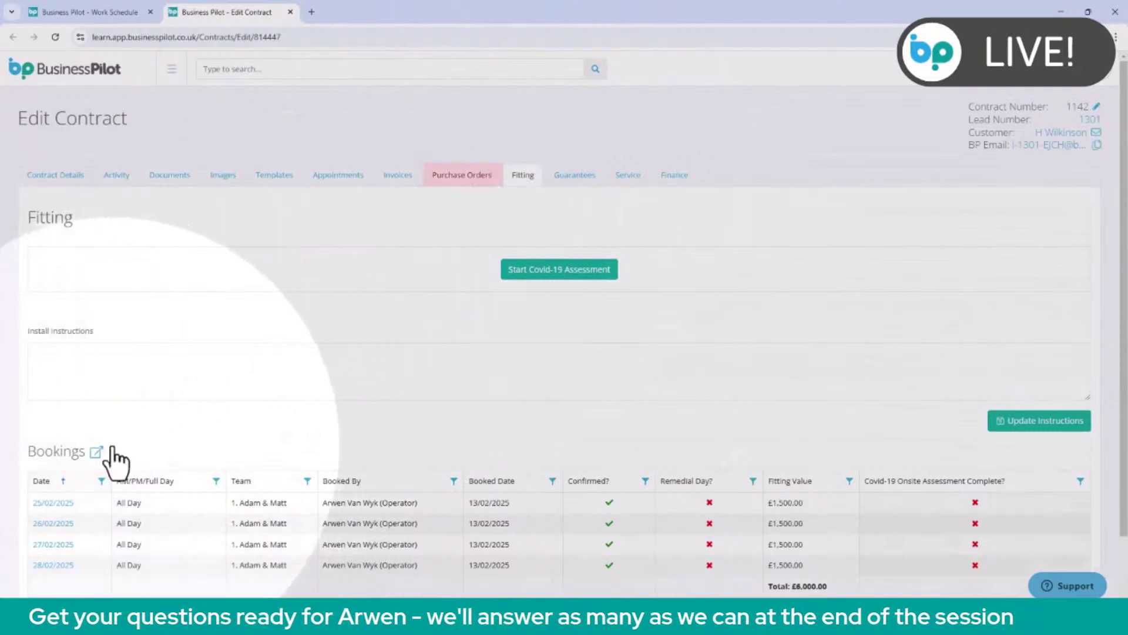
pyautogui.click(96, 452)
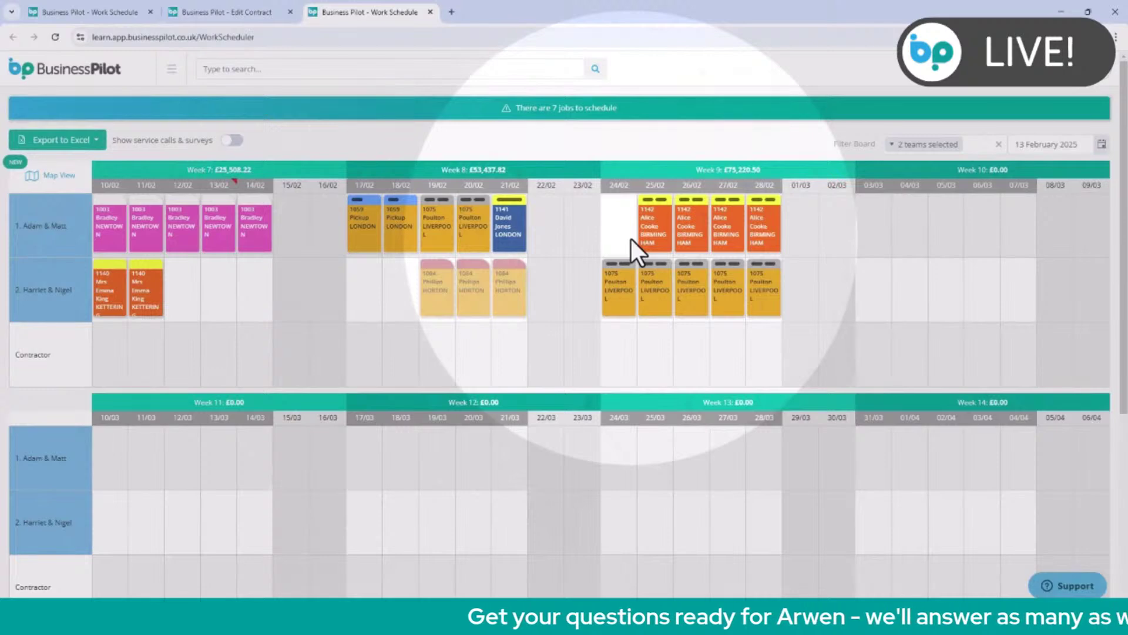
# - Check the delivery dates of the purchase orders on the contract's job booked for 25/02 and close the job details
pyautogui.click(654, 223)
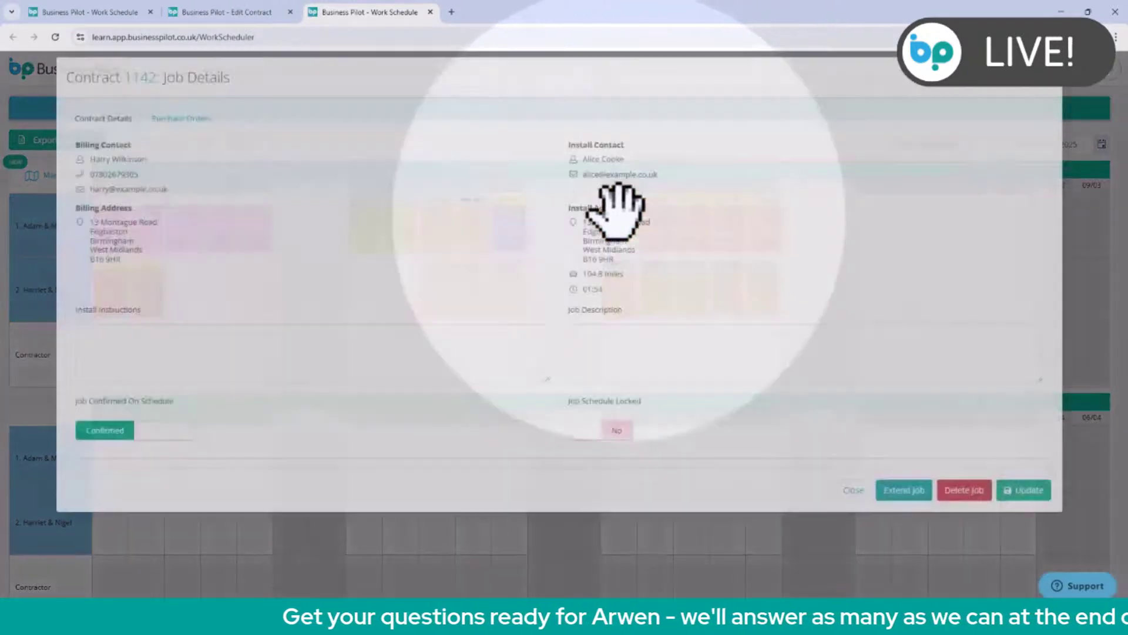
pyautogui.click(196, 133)
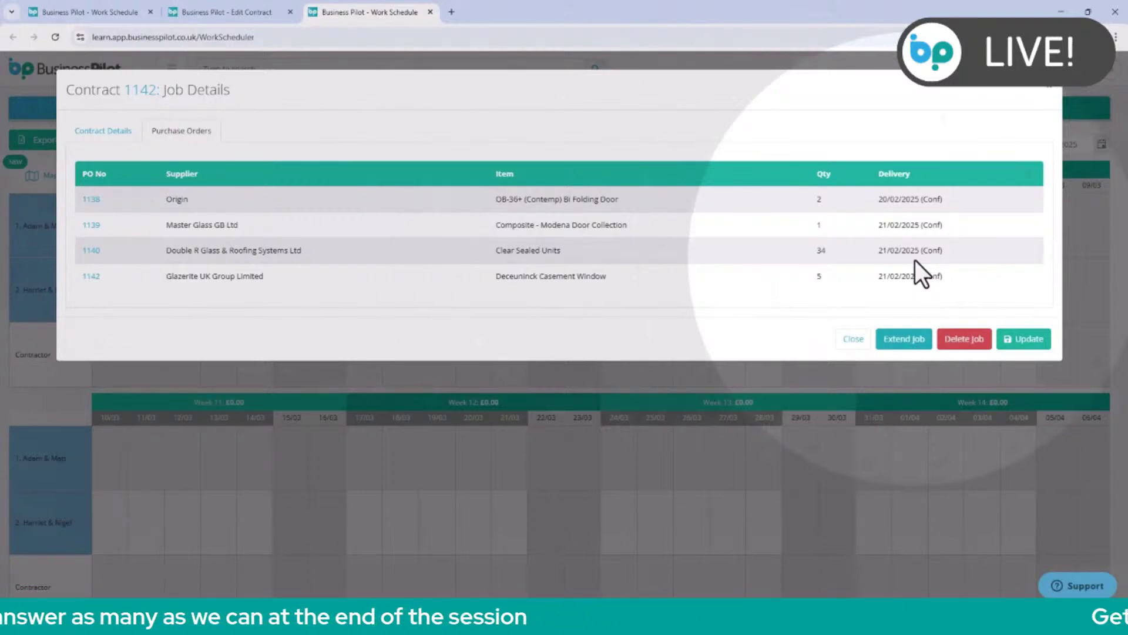
pyautogui.click(1050, 88)
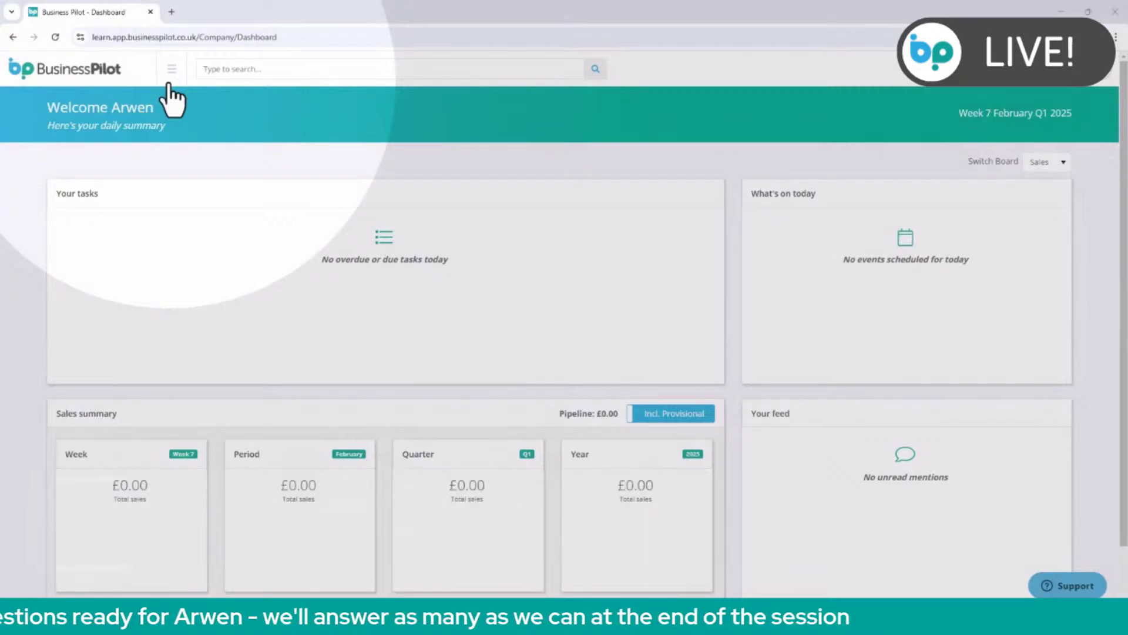
# - Open the list of live purchase orders from the dashboard
pyautogui.click(170, 83)
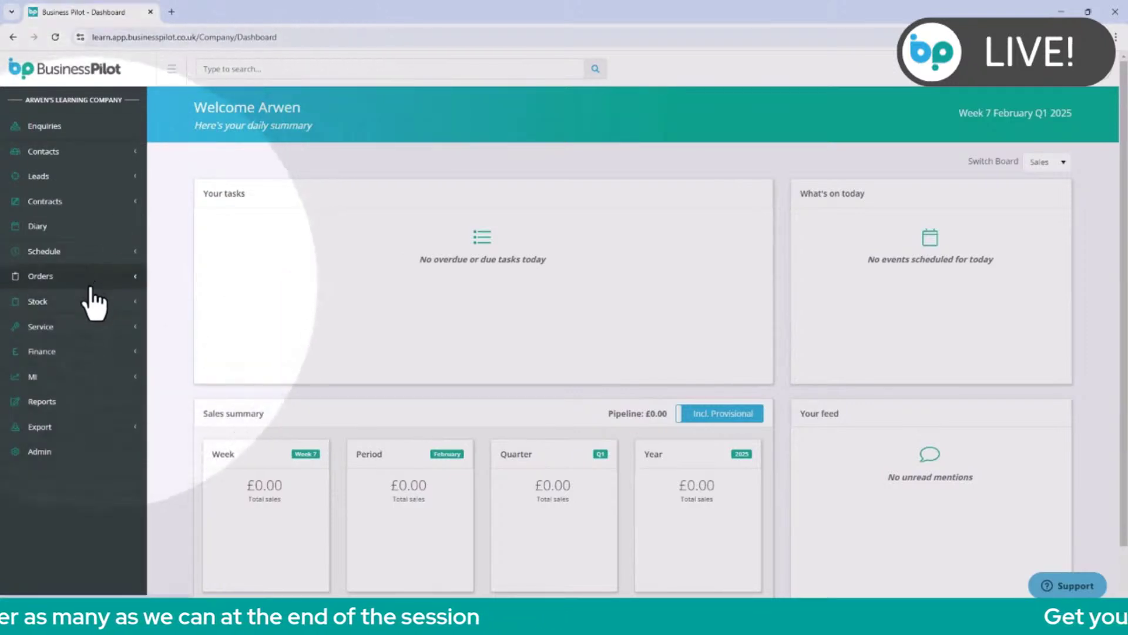
pyautogui.click(89, 281)
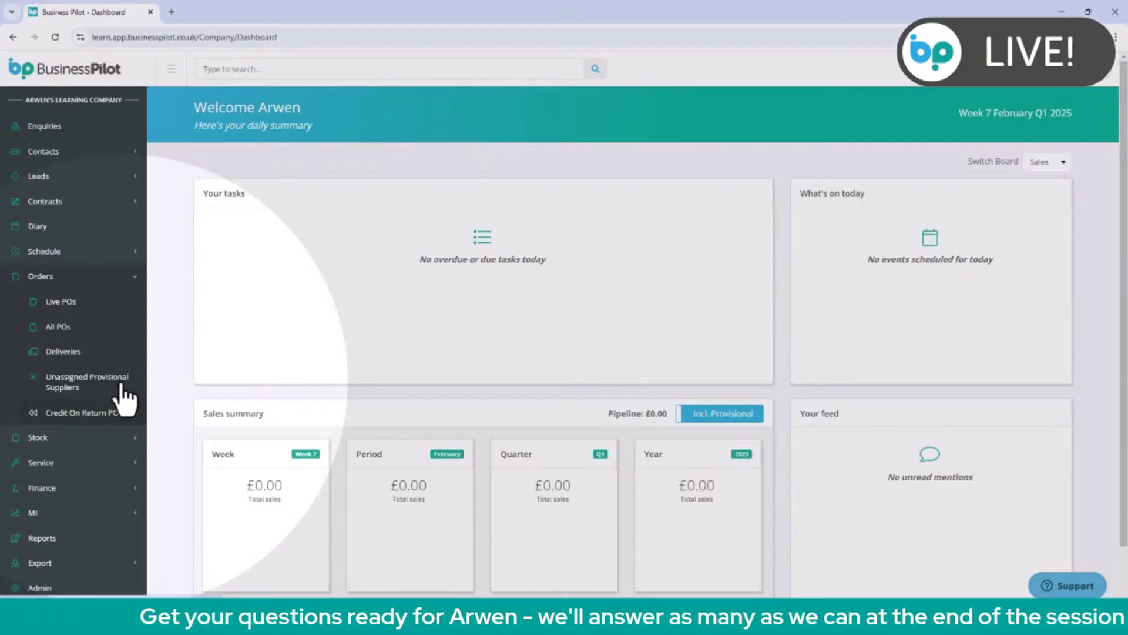
pyautogui.click(123, 303)
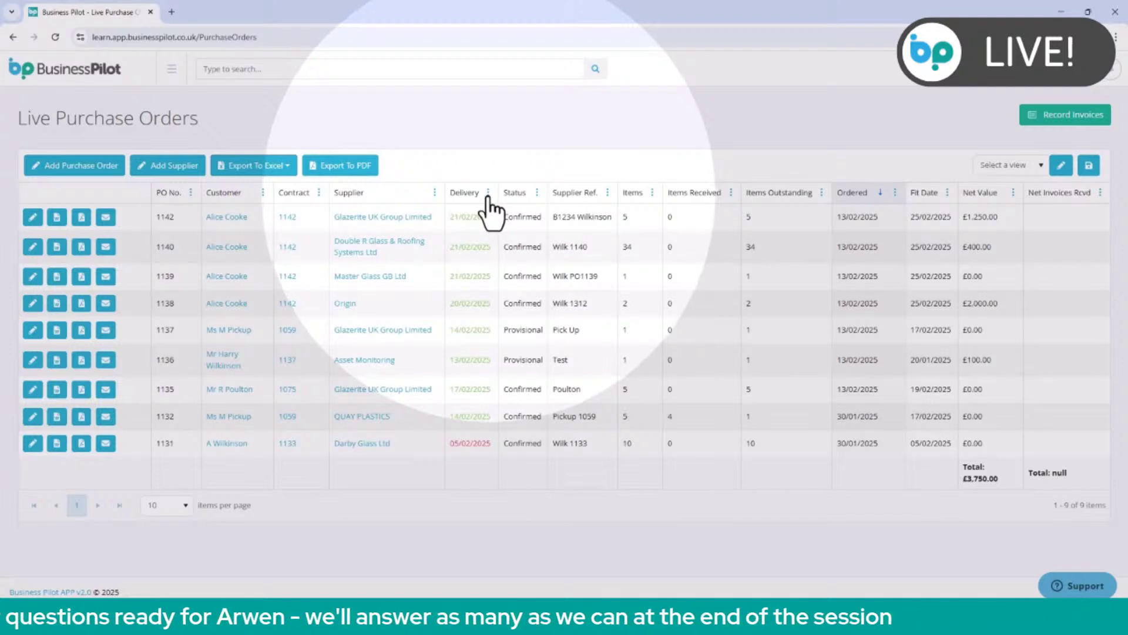
# - Reorder the live purchase order columns so that Status and Delivery follow Items Outstanding
pyautogui.click(468, 197)
pyautogui.moveTo(467, 197); pyautogui.dragTo(814, 194)
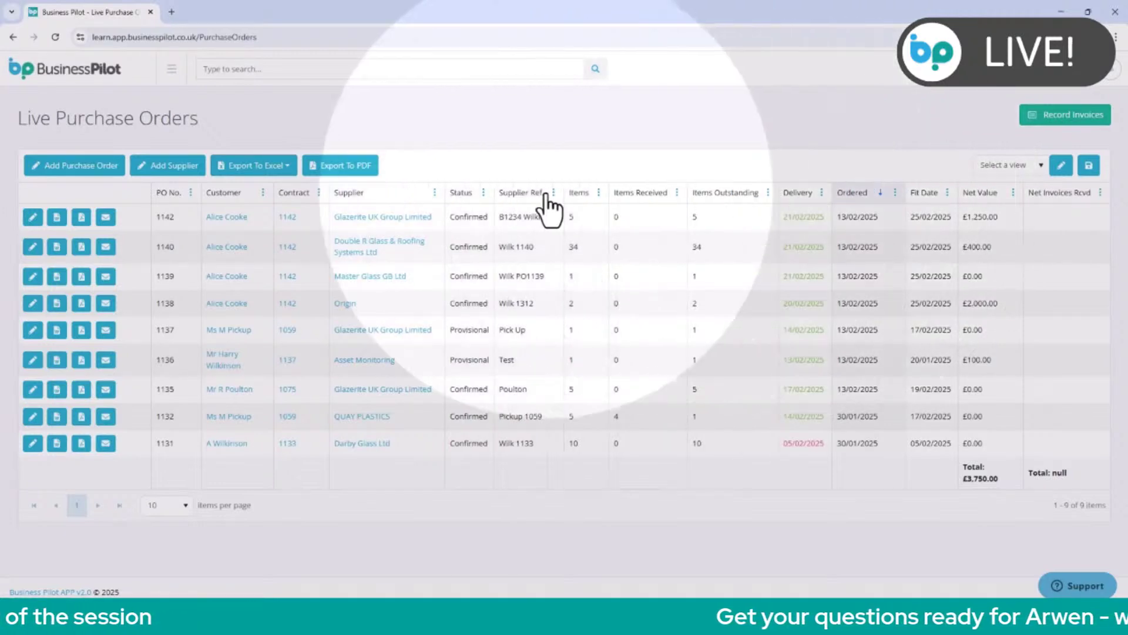
pyautogui.moveTo(458, 193); pyautogui.dragTo(765, 197)
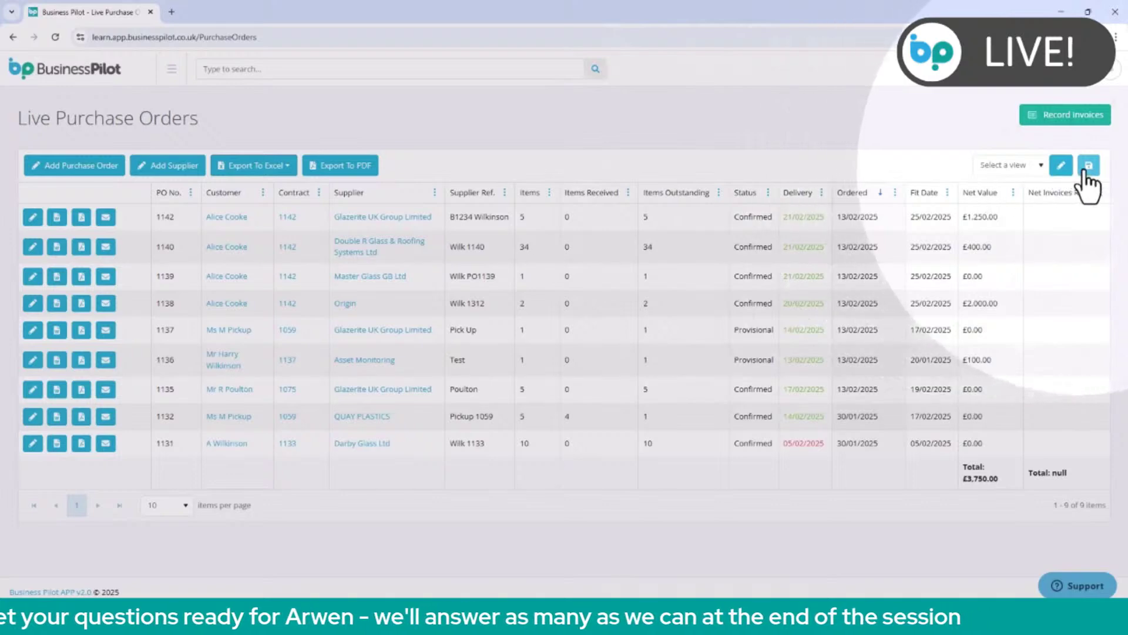
# - Save the rearranged column layout as a view named PO and show the list of saved views
pyautogui.click(1087, 183)
pyautogui.click(666, 267)
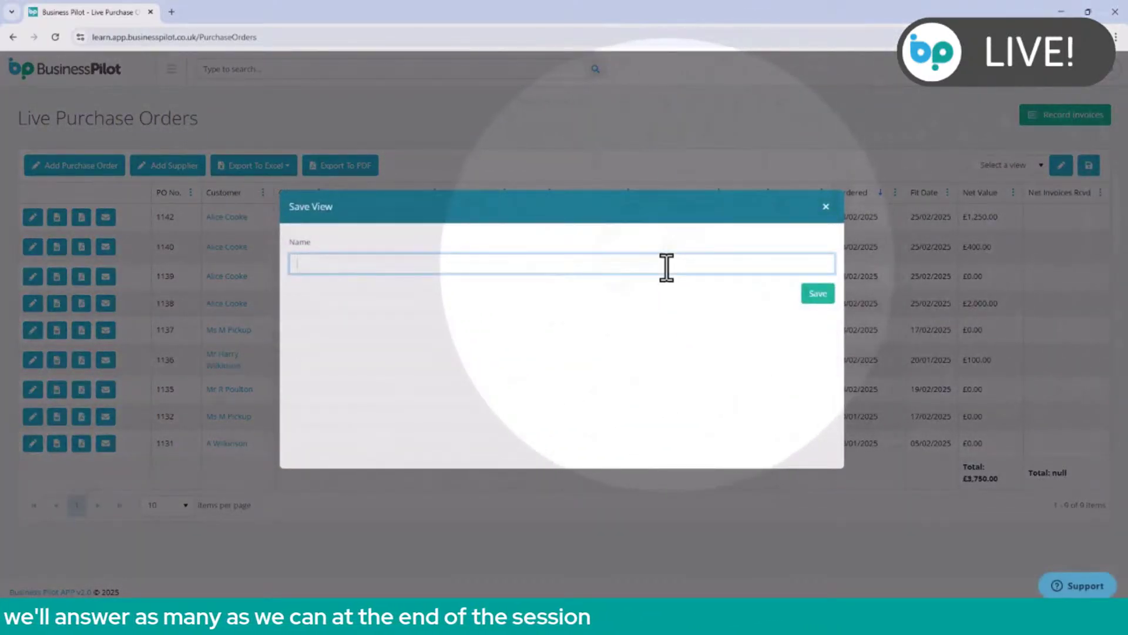
pyautogui.write('PO')
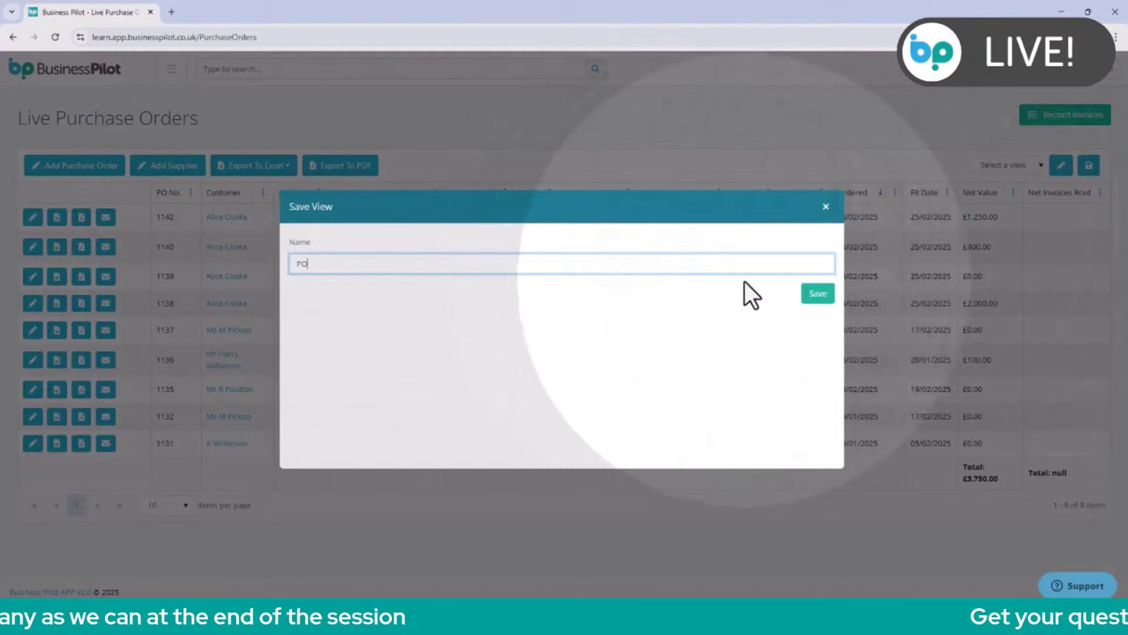
pyautogui.click(810, 297)
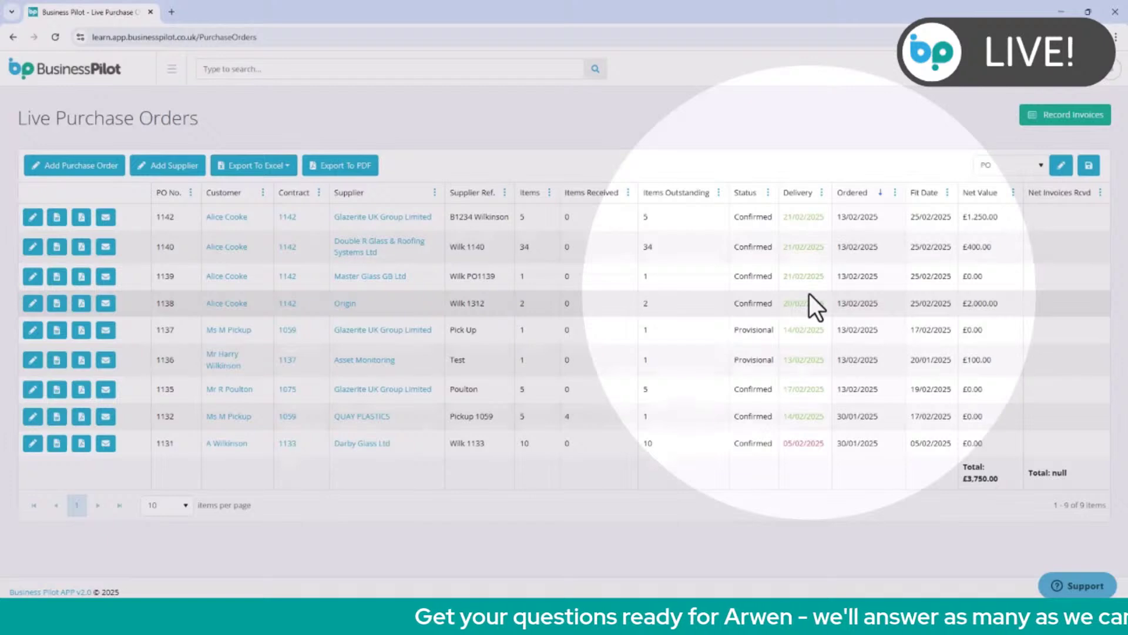
pyautogui.click(993, 171)
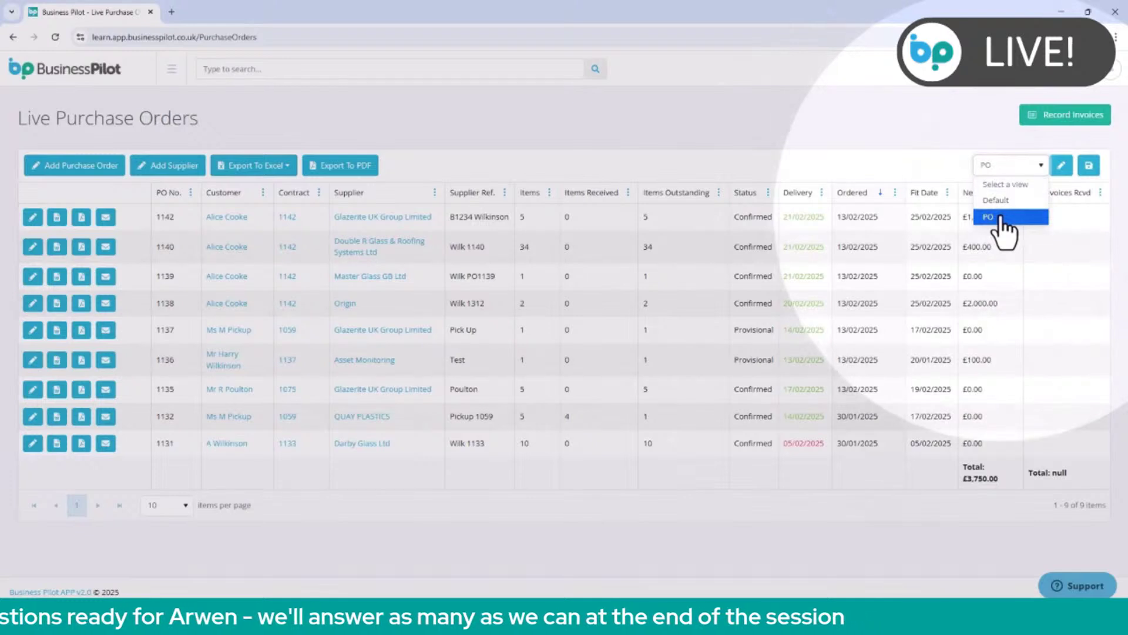
# - Keep the PO view on the live purchase orders and open the list of deliveries
pyautogui.click(1003, 173)
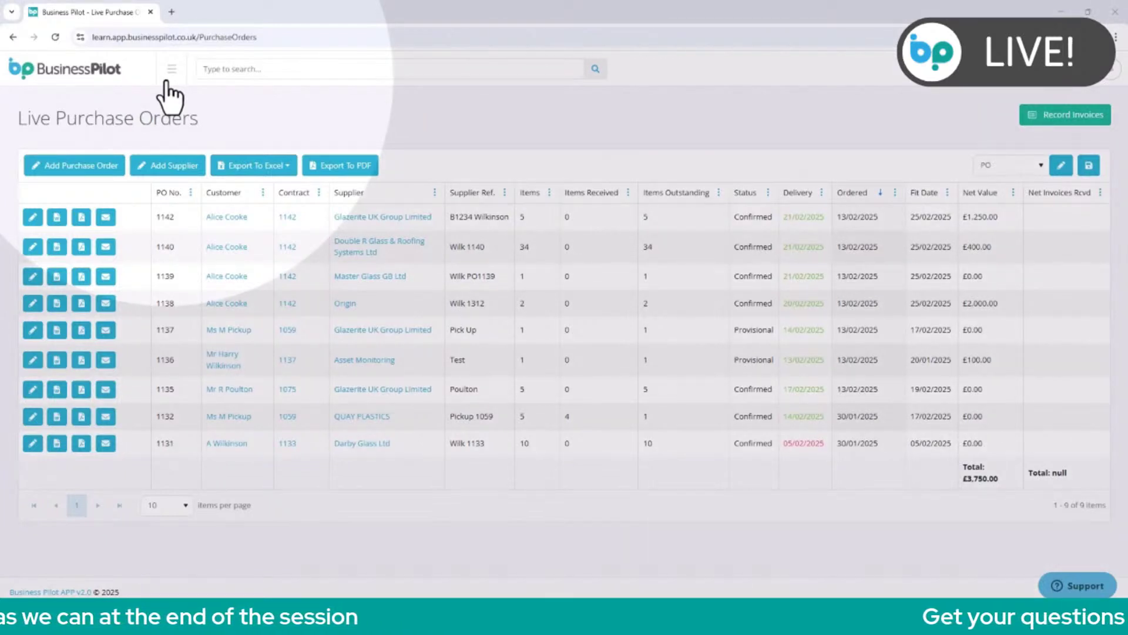
pyautogui.click(169, 81)
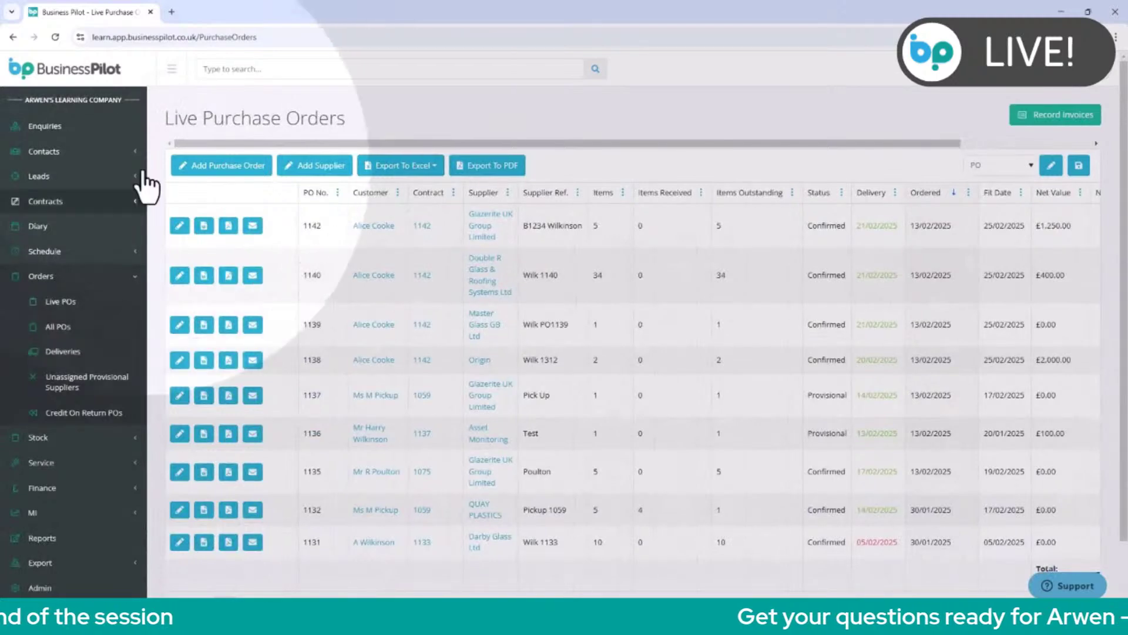
pyautogui.click(65, 352)
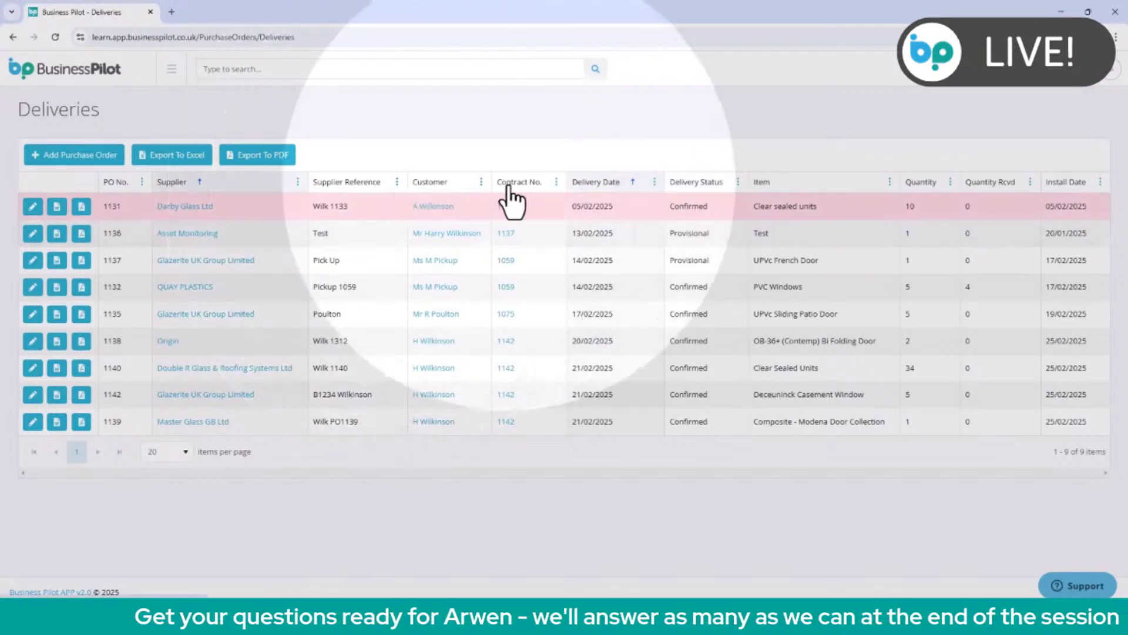
# - Filter the deliveries to those whose Contract No. contains the contract's number
pyautogui.click(556, 182)
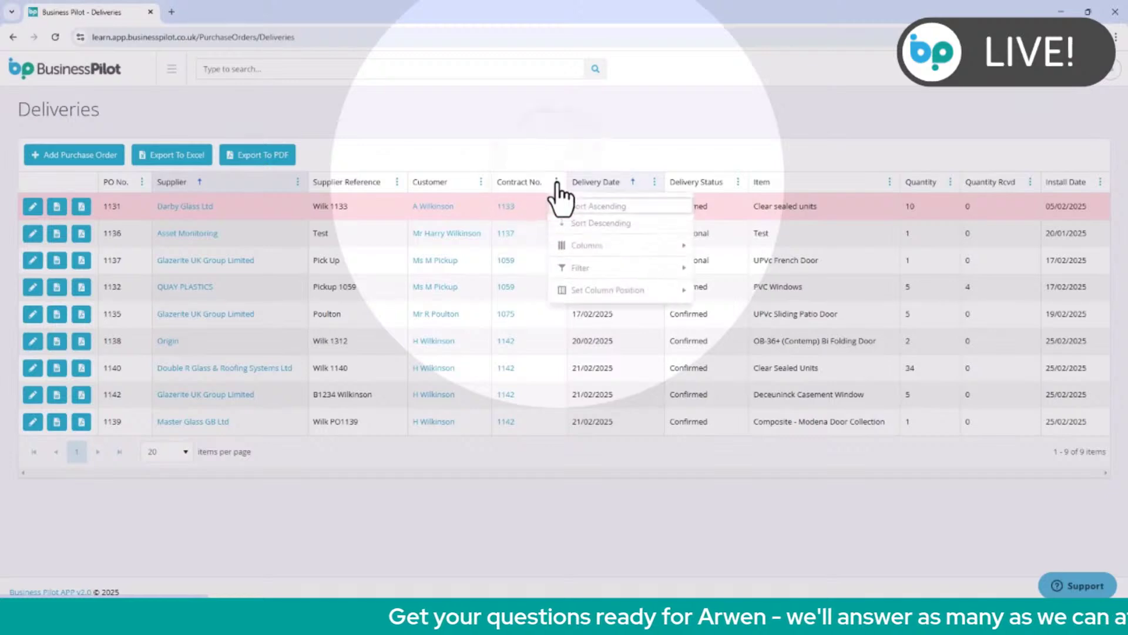
pyautogui.moveTo(585, 268)
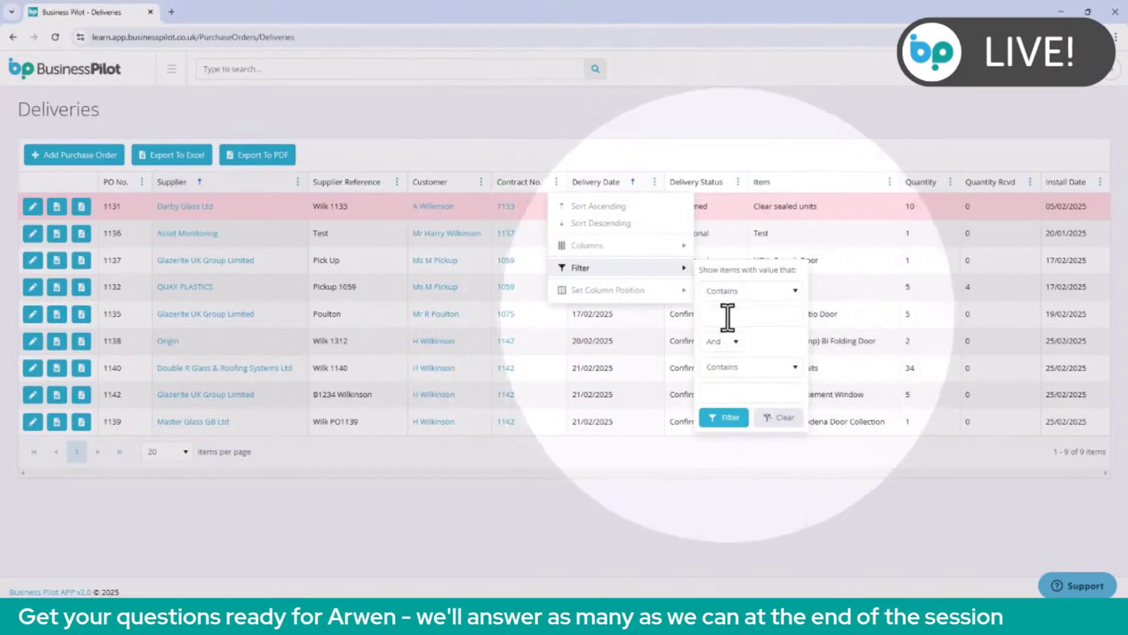
pyautogui.click(728, 316)
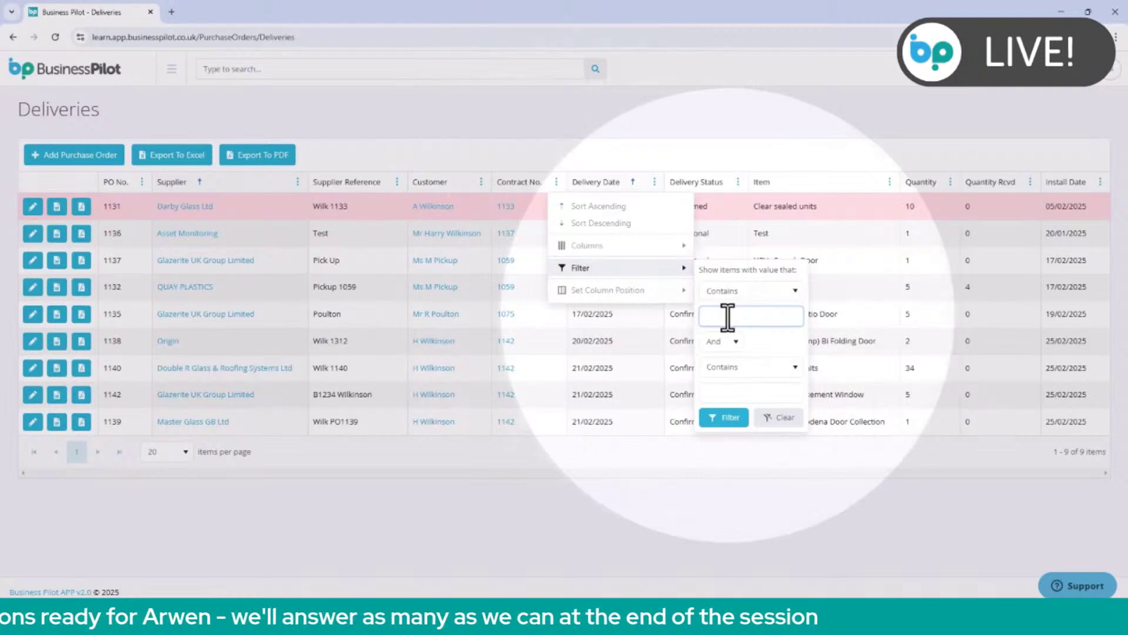
pyautogui.write('1142')
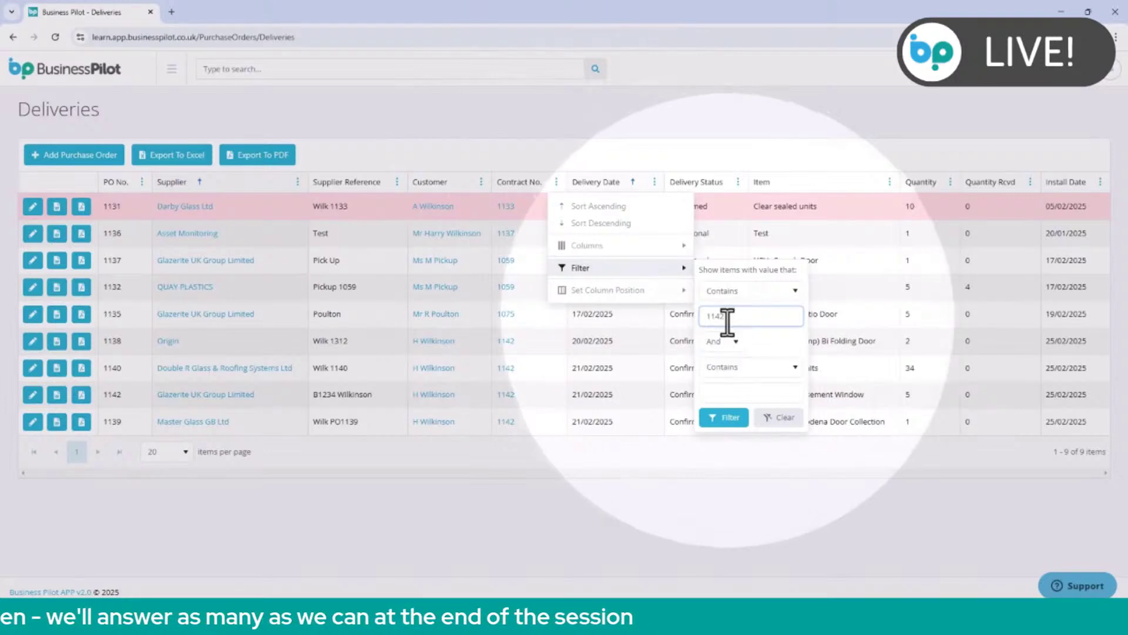
pyautogui.click(725, 419)
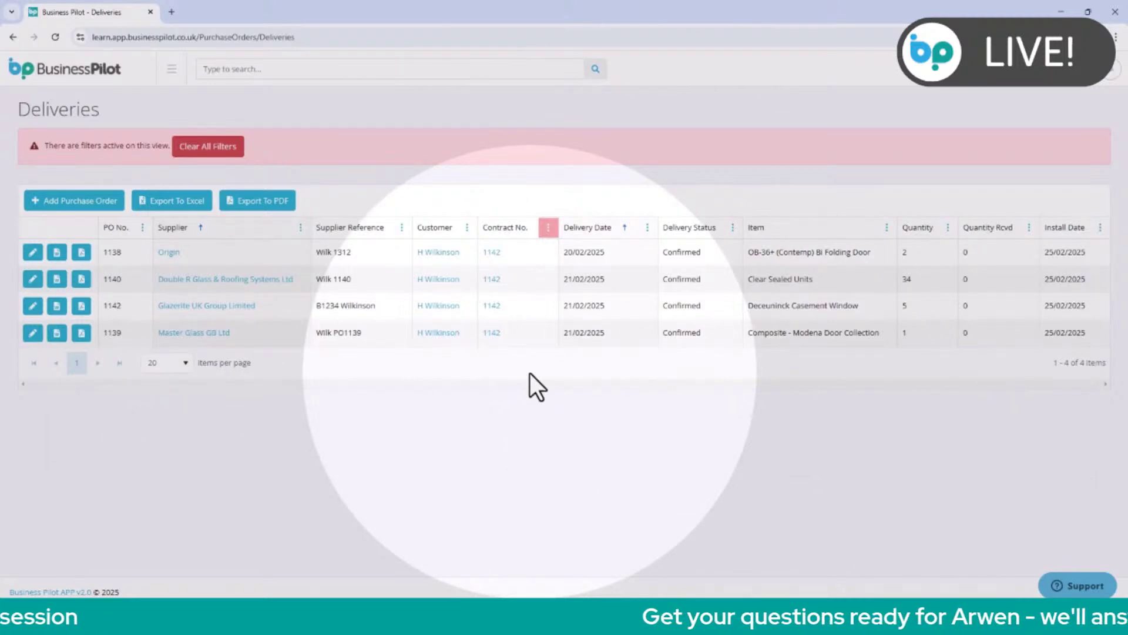
# - Record a received quantity of 5 for the Deceuninck Casement Window on the Glazerite UK Group Limited order and update the delivery
pyautogui.click(32, 307)
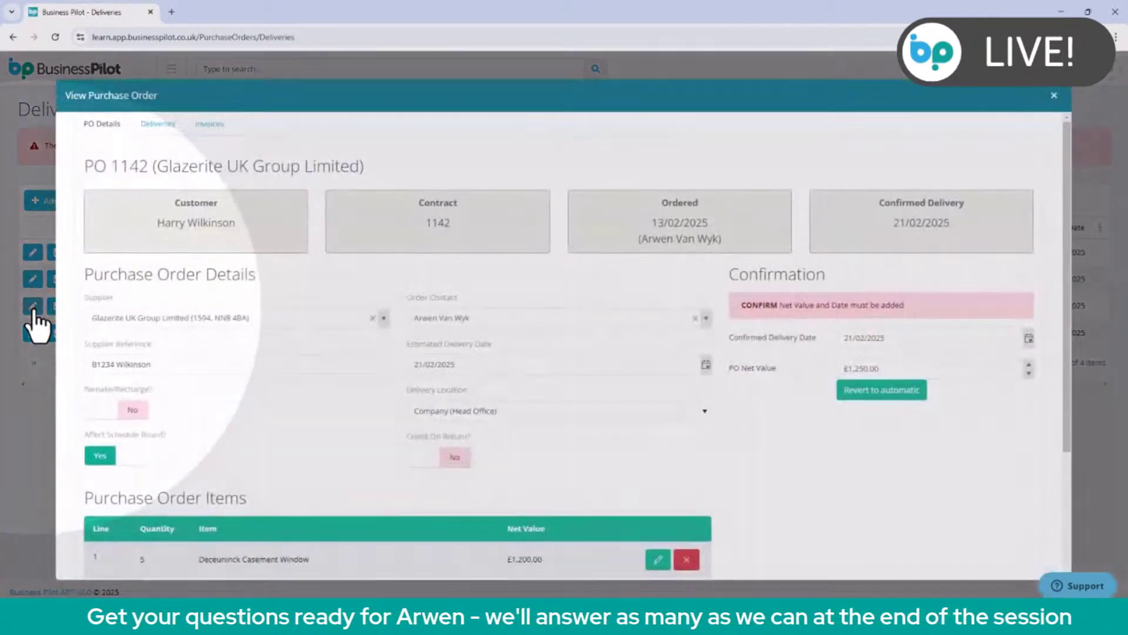
pyautogui.click(149, 127)
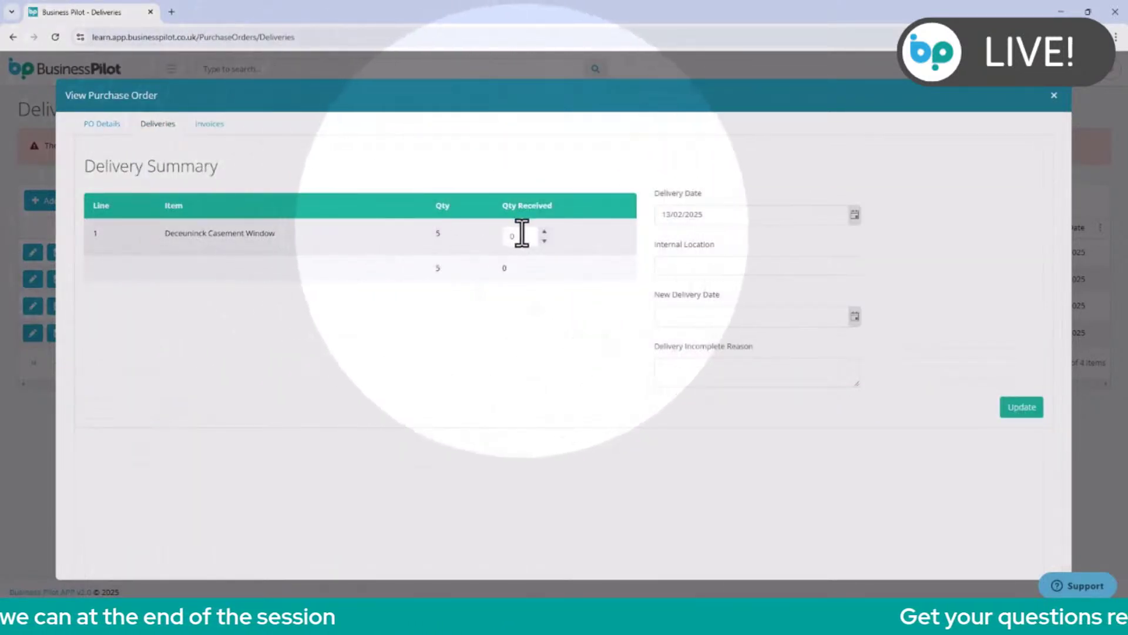
pyautogui.click(522, 235)
pyautogui.doubleClick(521, 235)
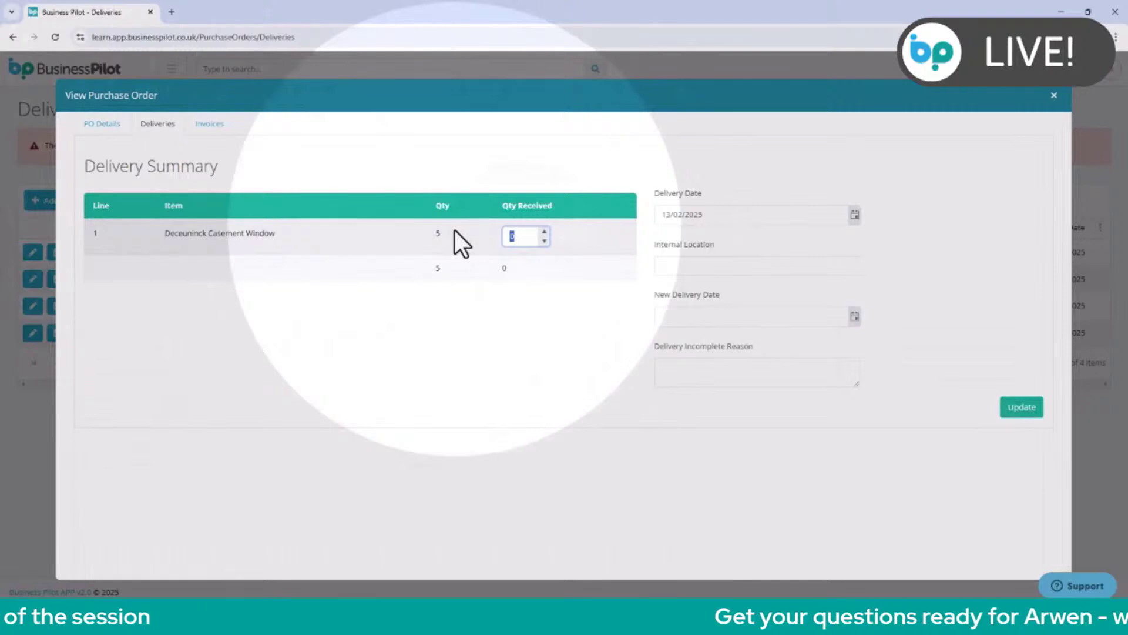
pyautogui.write('5')
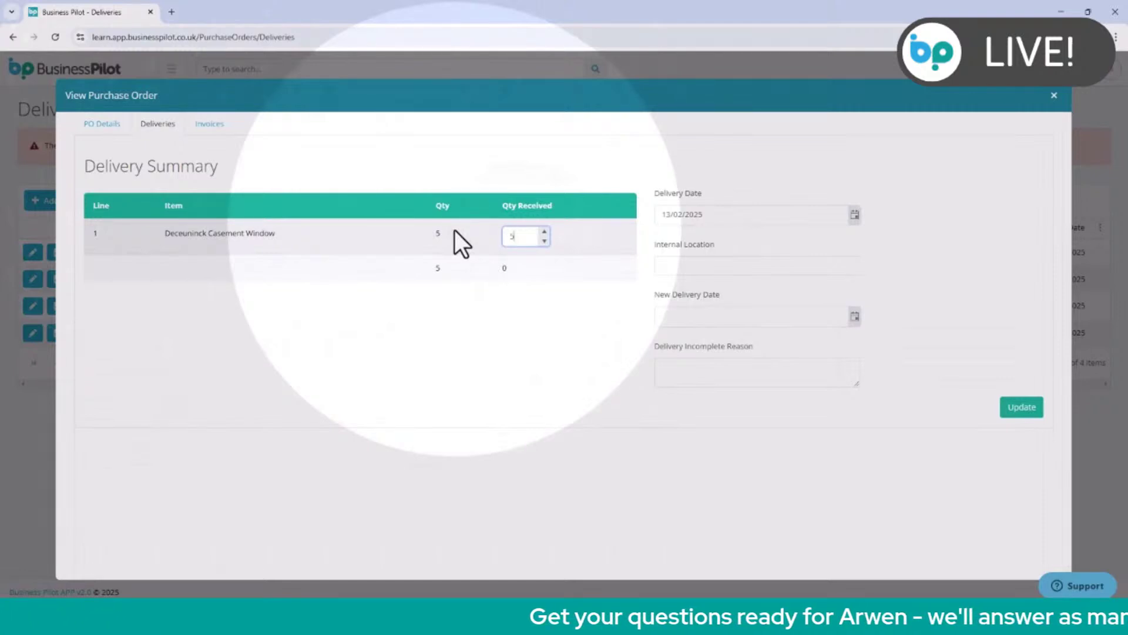
pyautogui.click(721, 267)
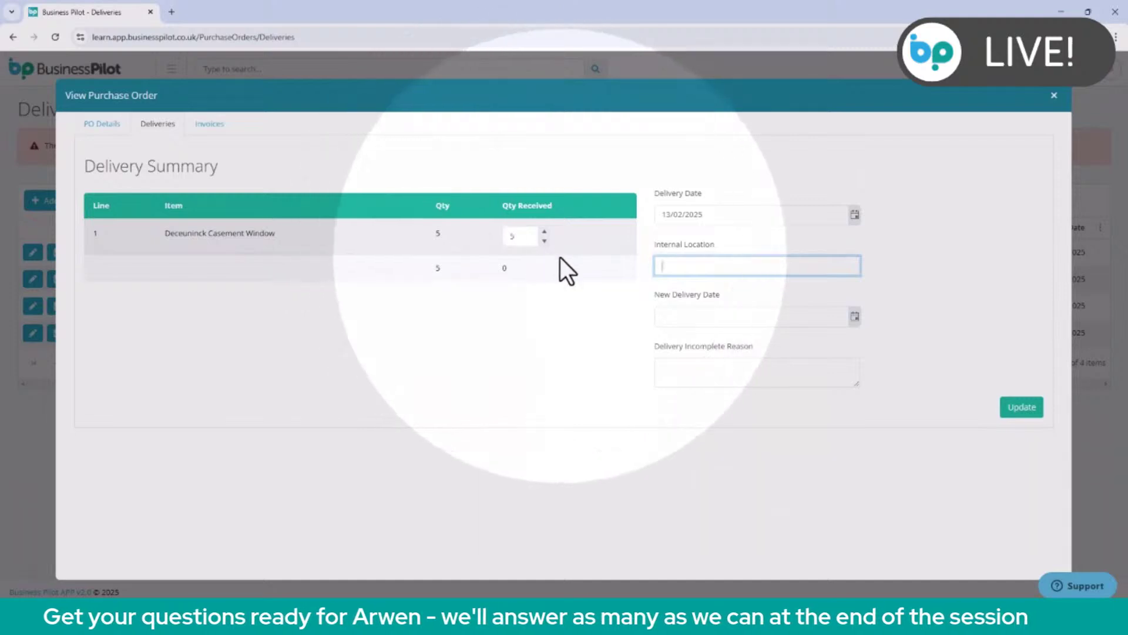
pyautogui.click(676, 312)
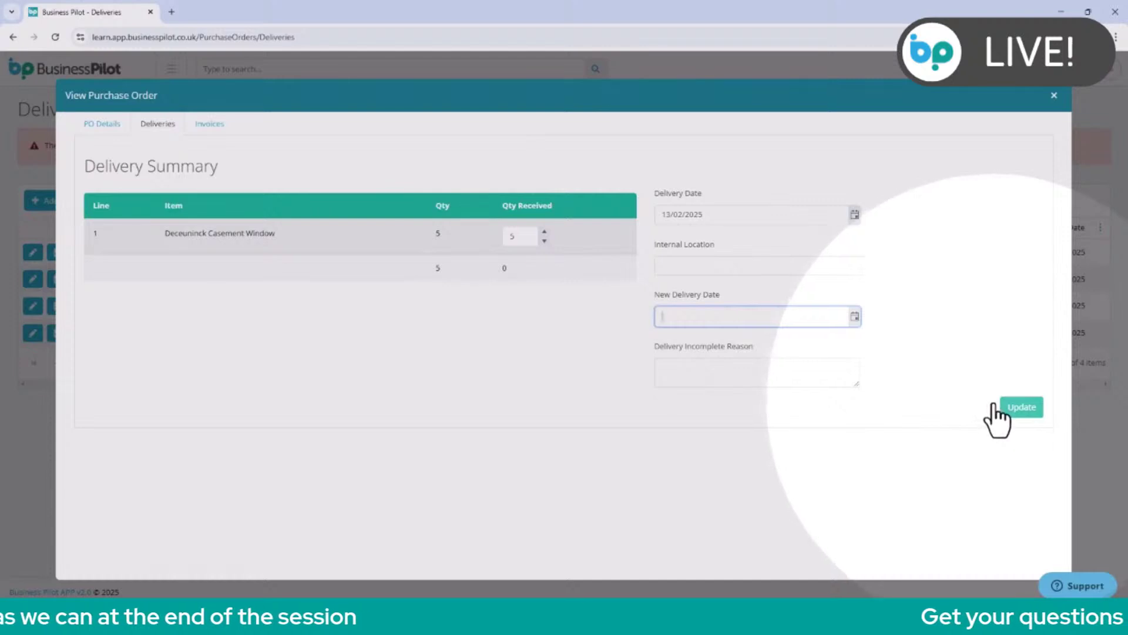
pyautogui.click(1006, 410)
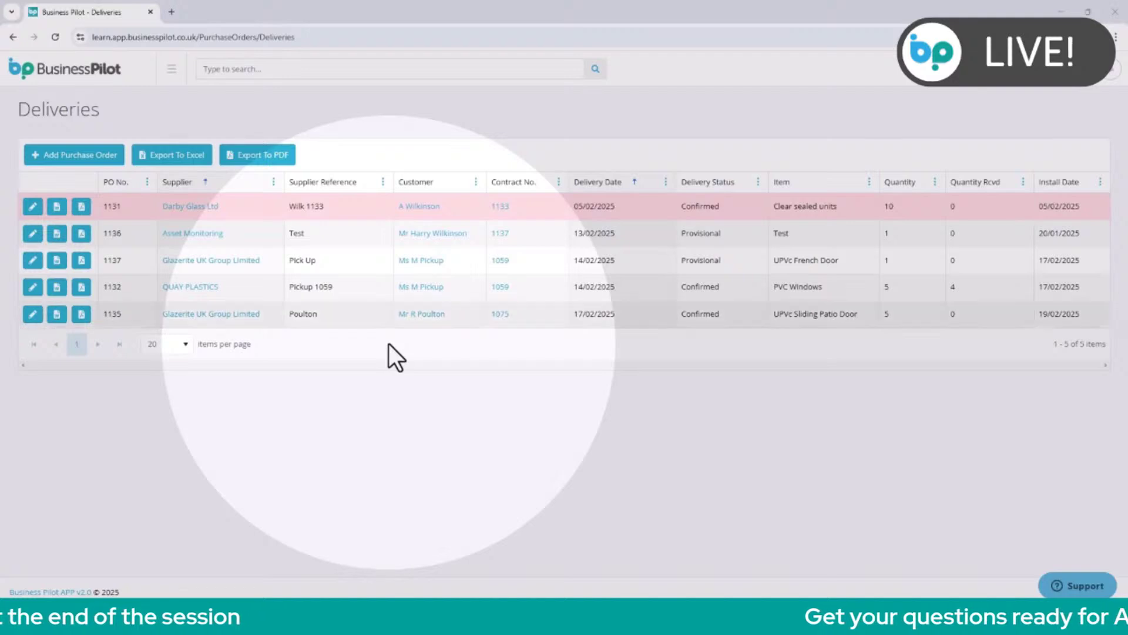
# - Open the work schedule and bring up the purchase orders of the Adam & Matt team's contract booked from 25/02
pyautogui.click(171, 69)
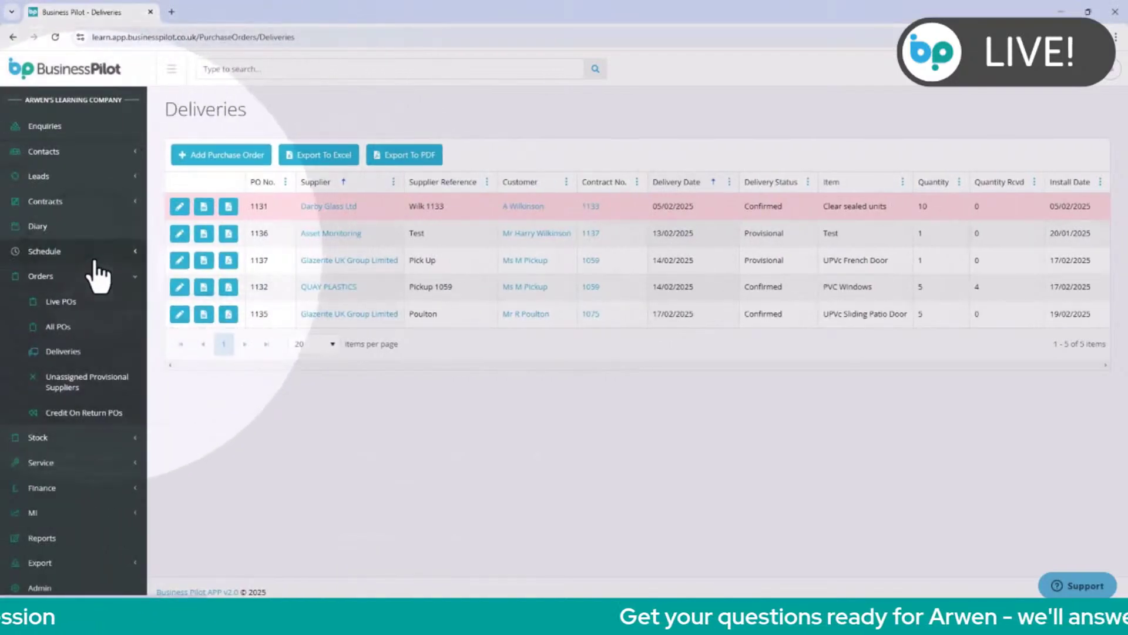
pyautogui.click(100, 251)
pyautogui.click(94, 279)
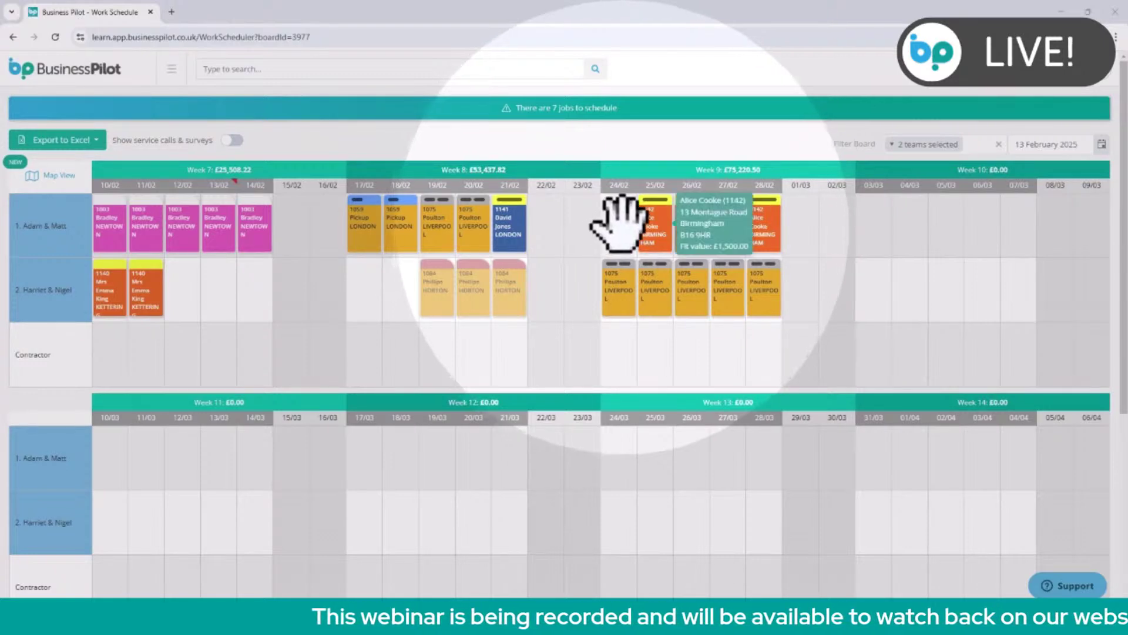
pyautogui.click(695, 217)
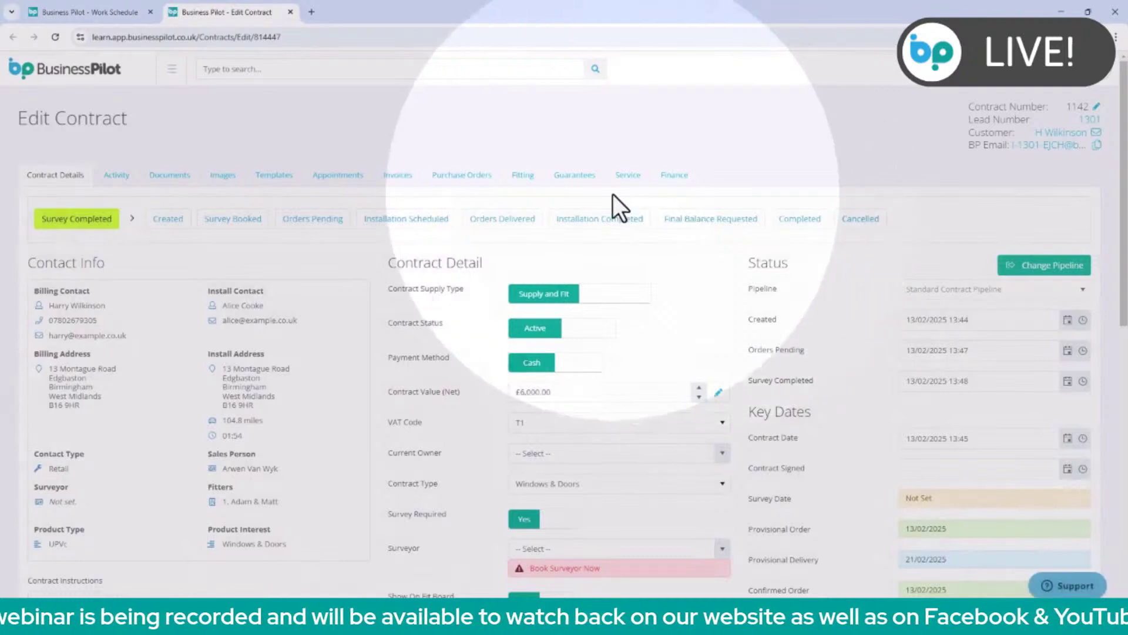
pyautogui.click(485, 191)
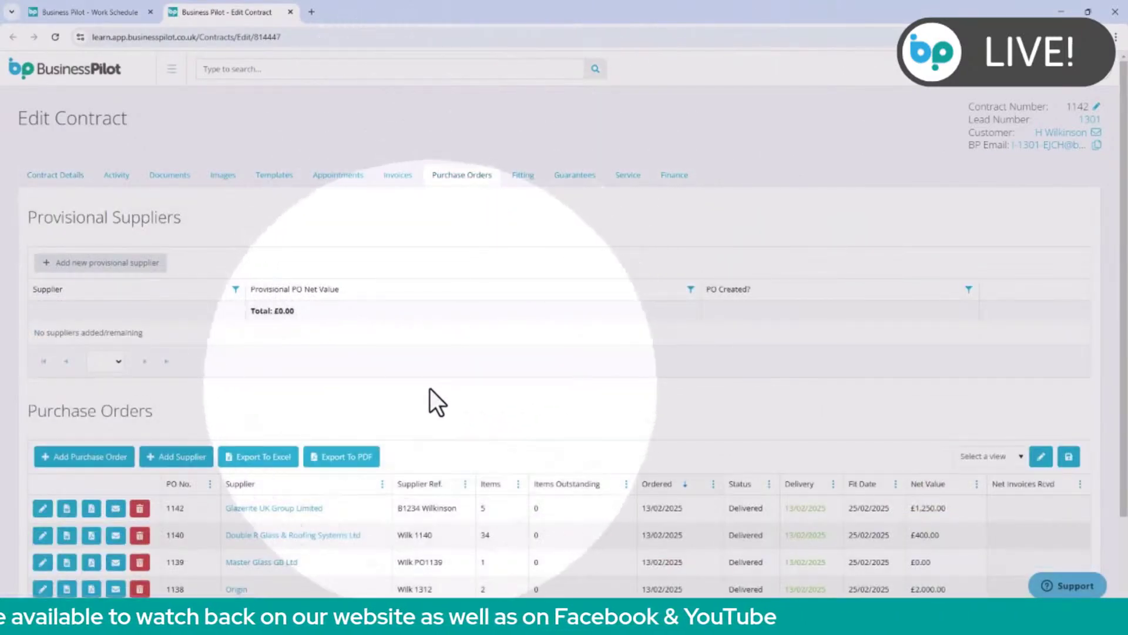
pyautogui.scroll(-2, 430, 389)
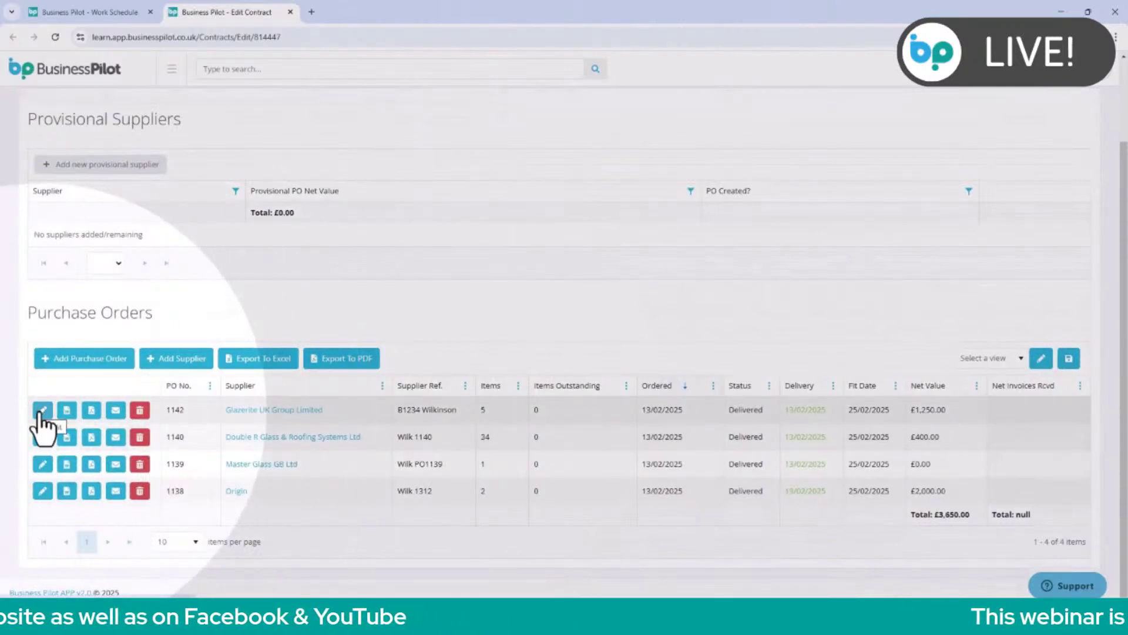
# - Start a new invoice on the Glazerite UK Group Limited purchase order with the reference INV0001
pyautogui.click(43, 410)
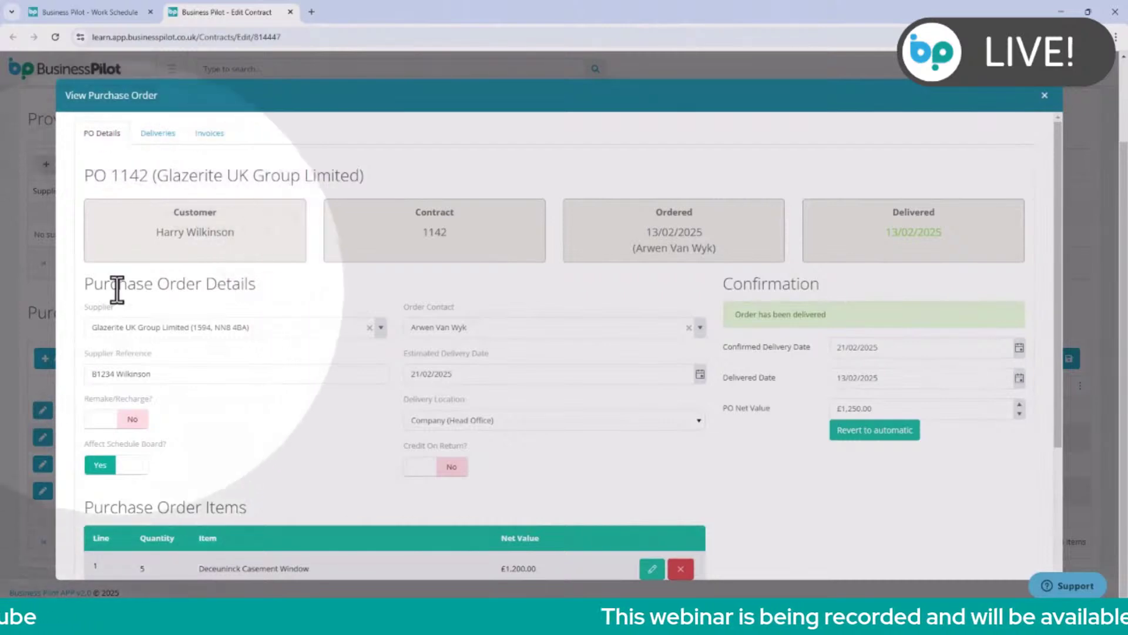
pyautogui.click(209, 134)
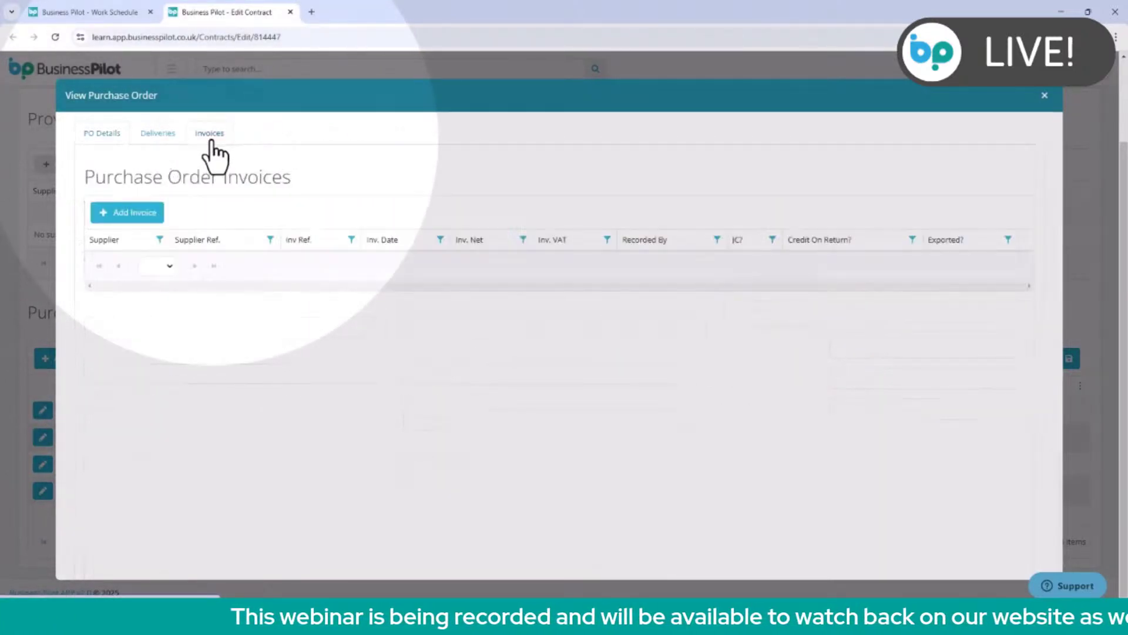
pyautogui.click(153, 220)
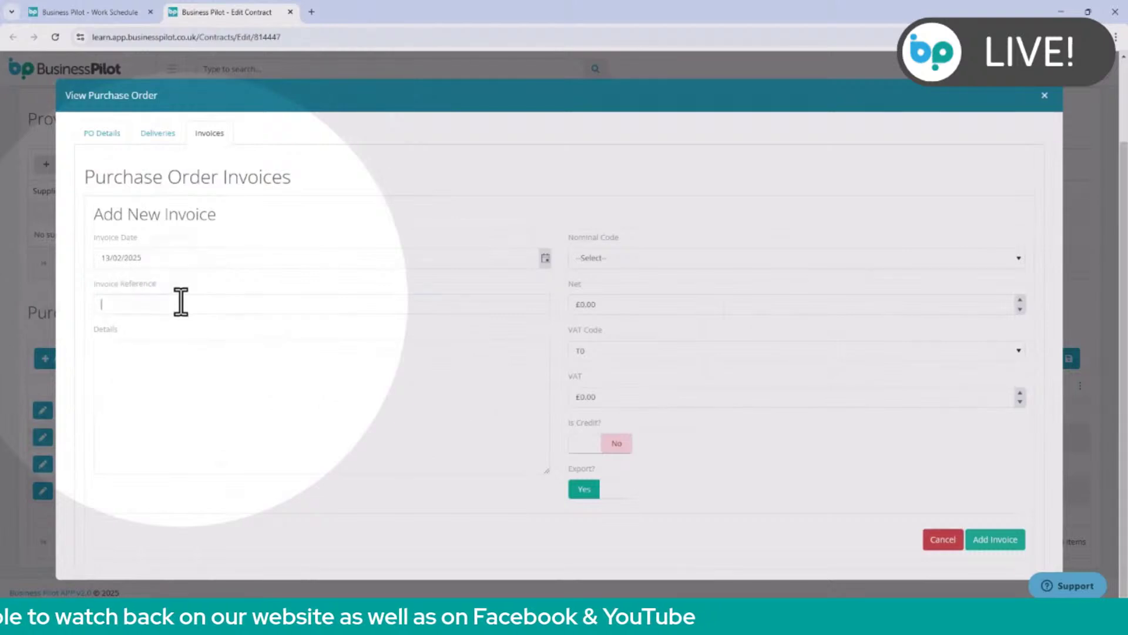
pyautogui.click(180, 302)
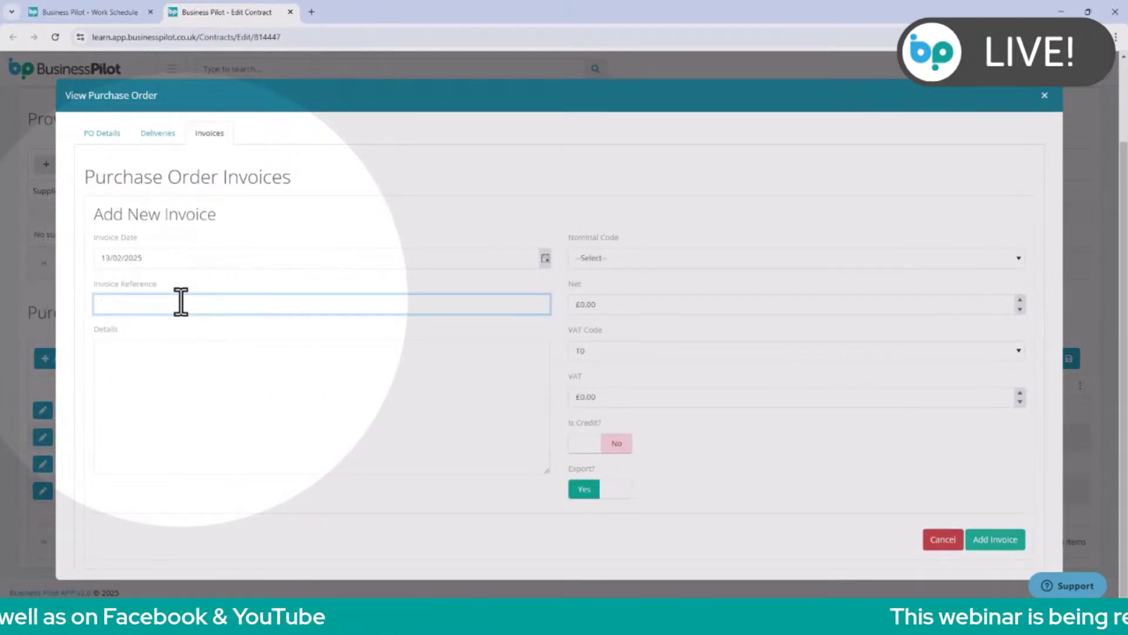
pyautogui.write('INV0001')
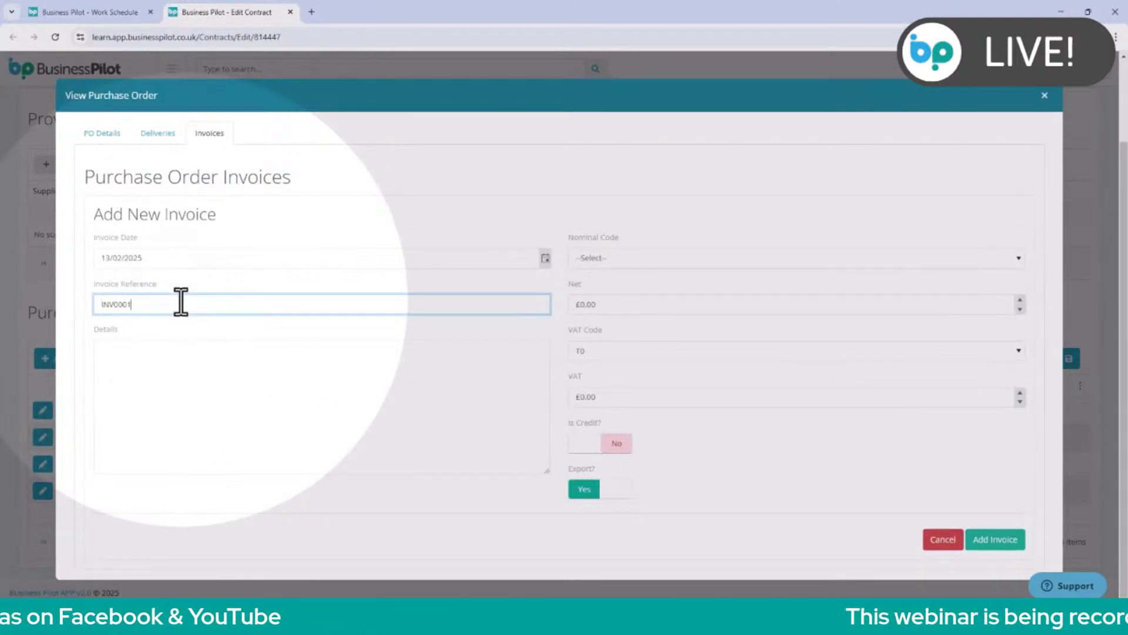
pyautogui.click(215, 354)
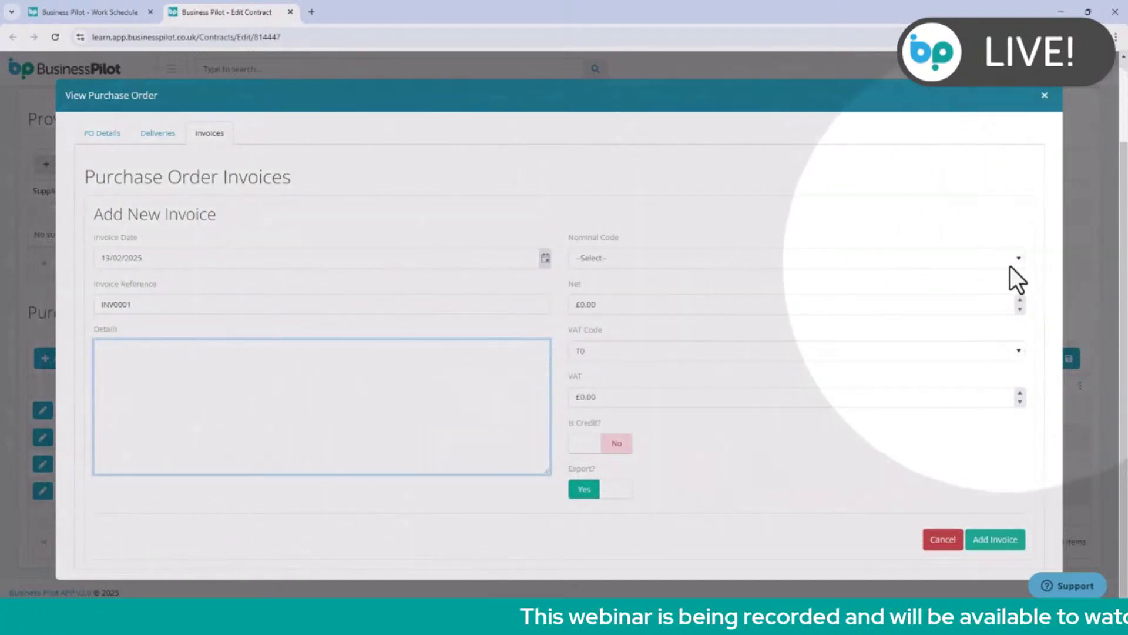
# - Set the invoice's nominal code to 5000 - Purchase Invoices, net to £1,250.00 and VAT code to T1, and add the invoice
pyautogui.click(1010, 265)
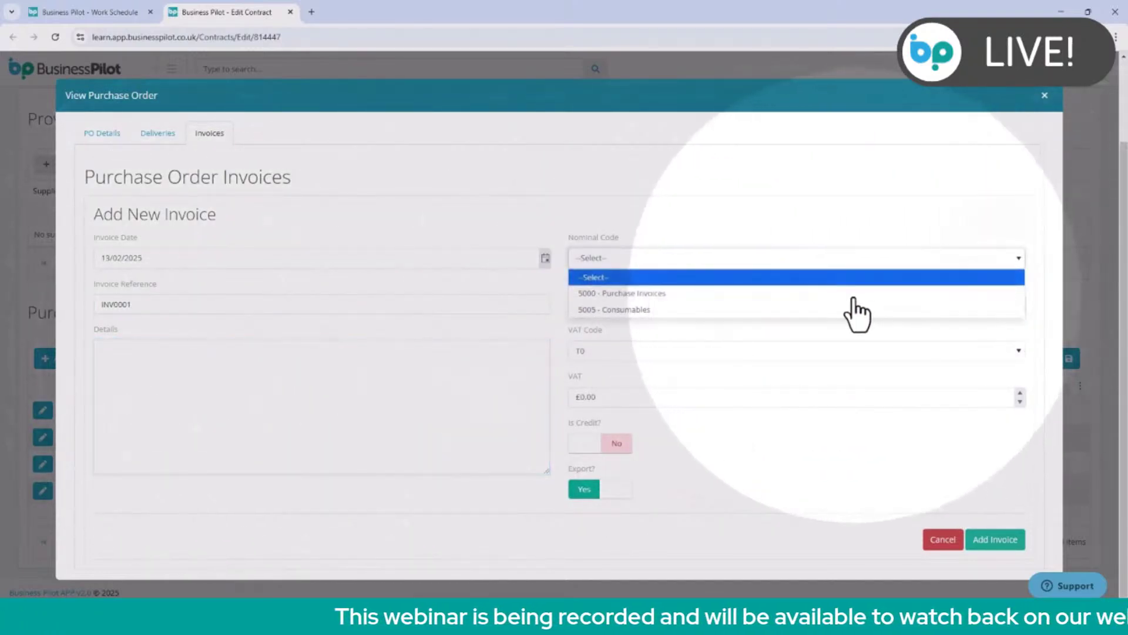
pyautogui.click(853, 295)
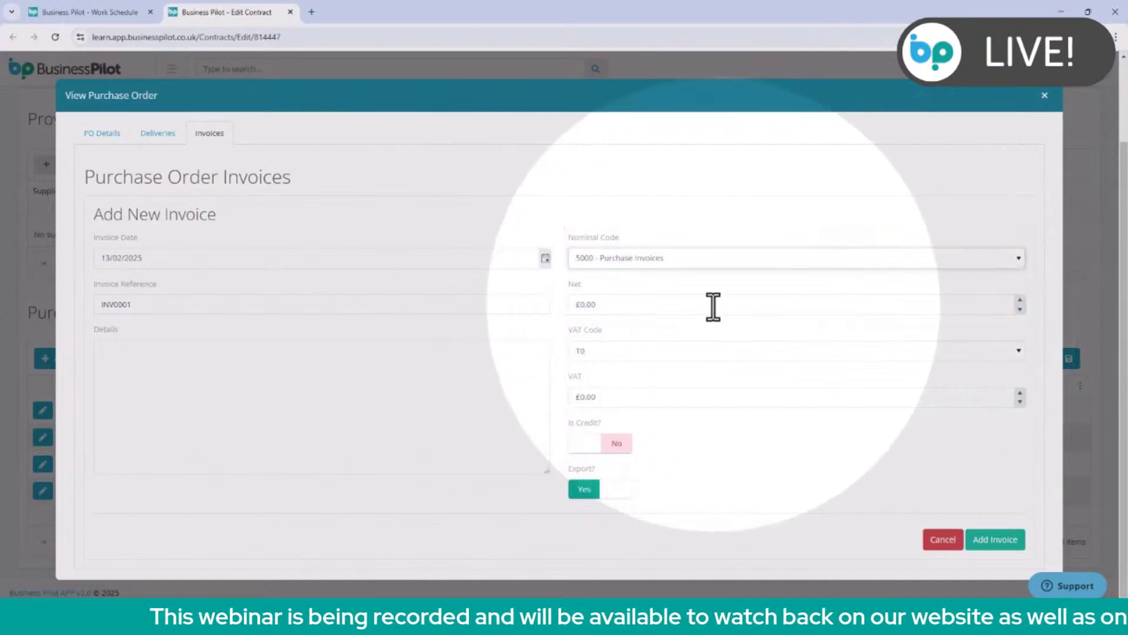
pyautogui.click(594, 304)
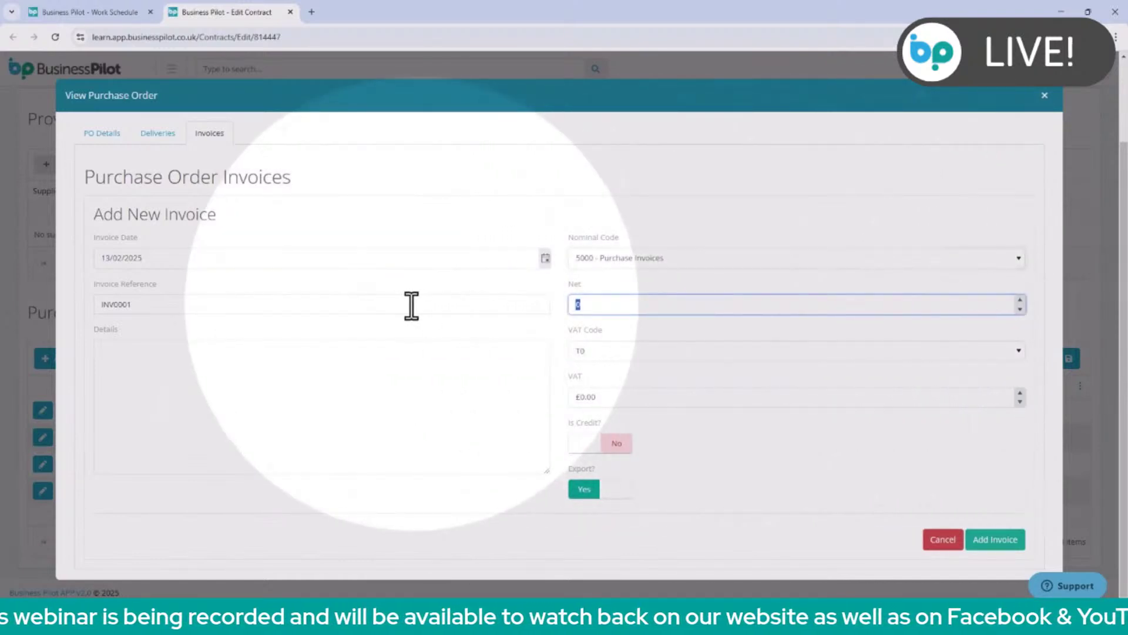
pyautogui.write('1250')
pyautogui.click(728, 332)
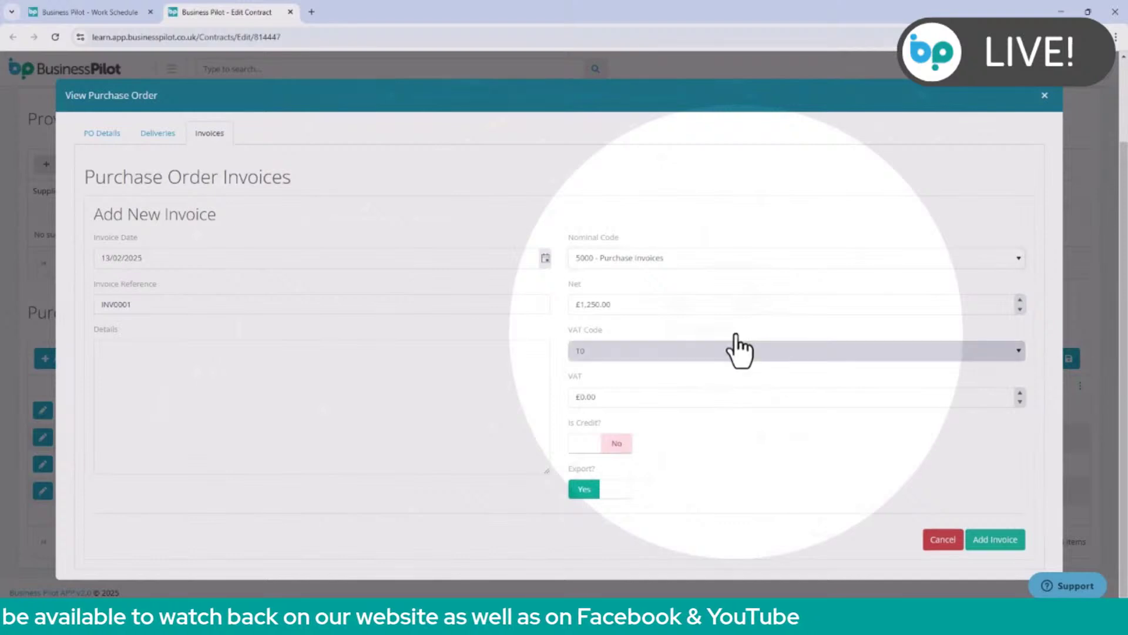
pyautogui.click(738, 349)
pyautogui.click(707, 406)
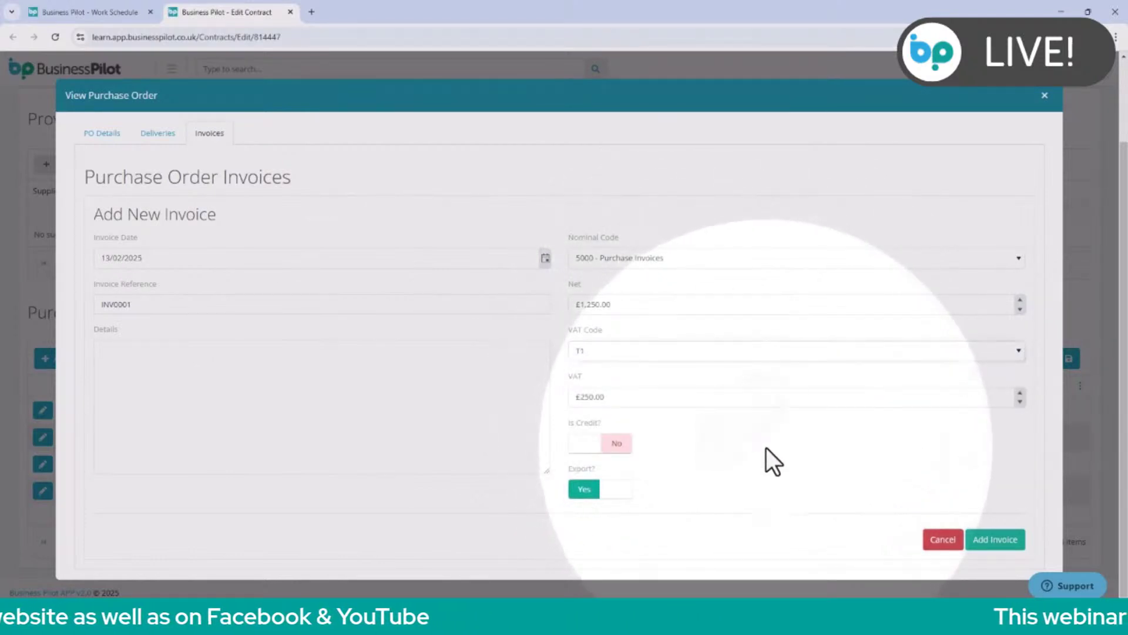
pyautogui.click(1006, 540)
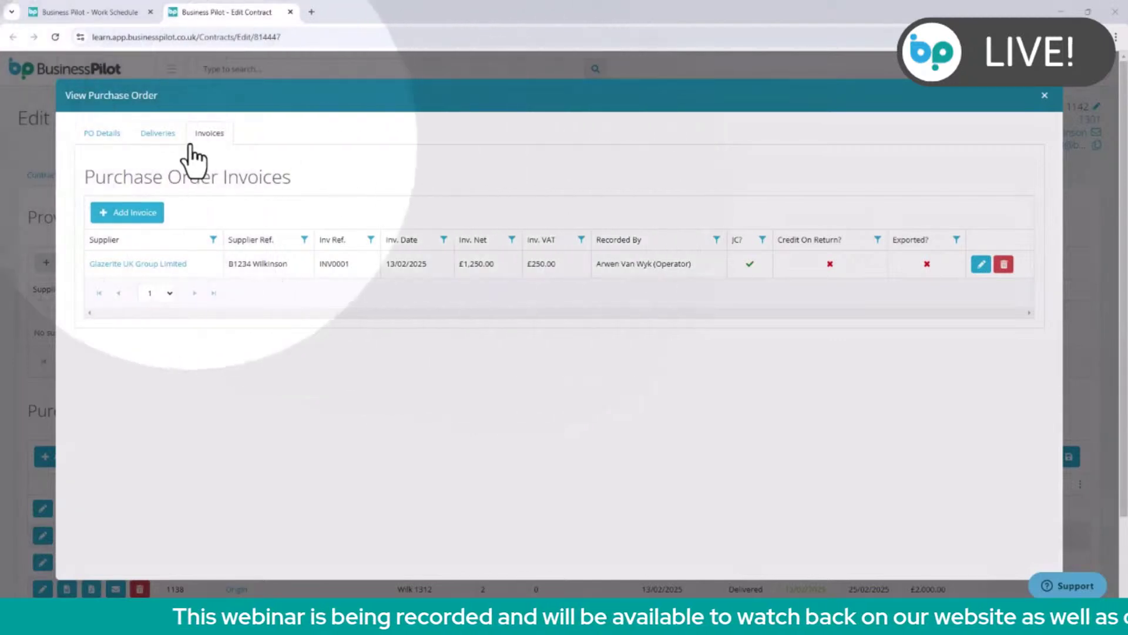
# - Review the purchase order's deliveries and details, close it and view the contract's finance information
pyautogui.click(157, 136)
pyautogui.click(100, 135)
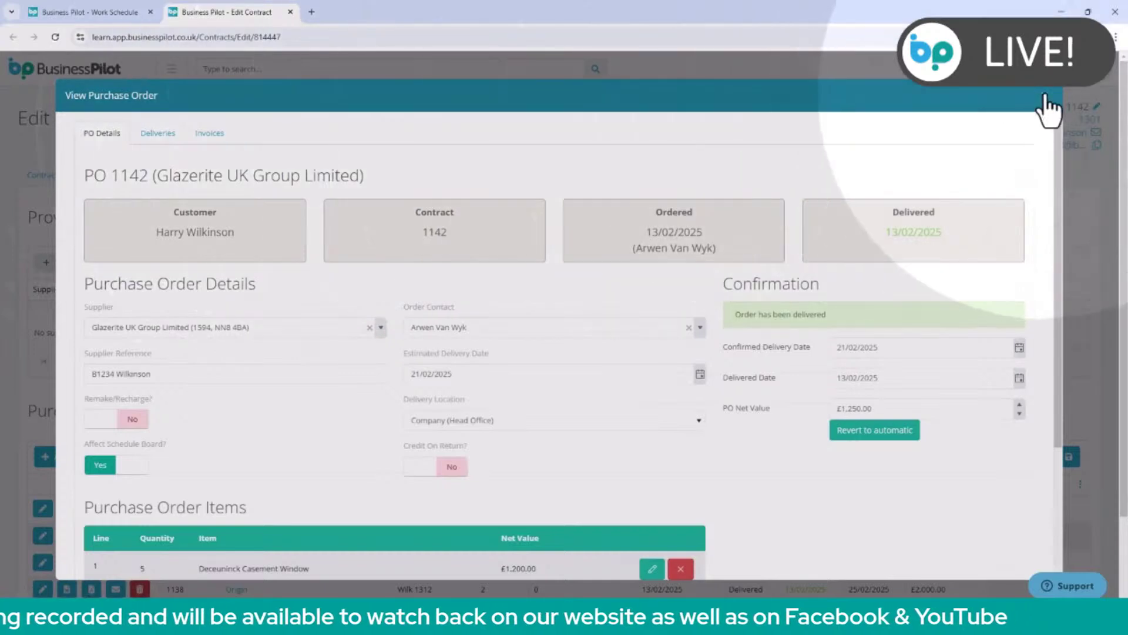
pyautogui.click(1045, 97)
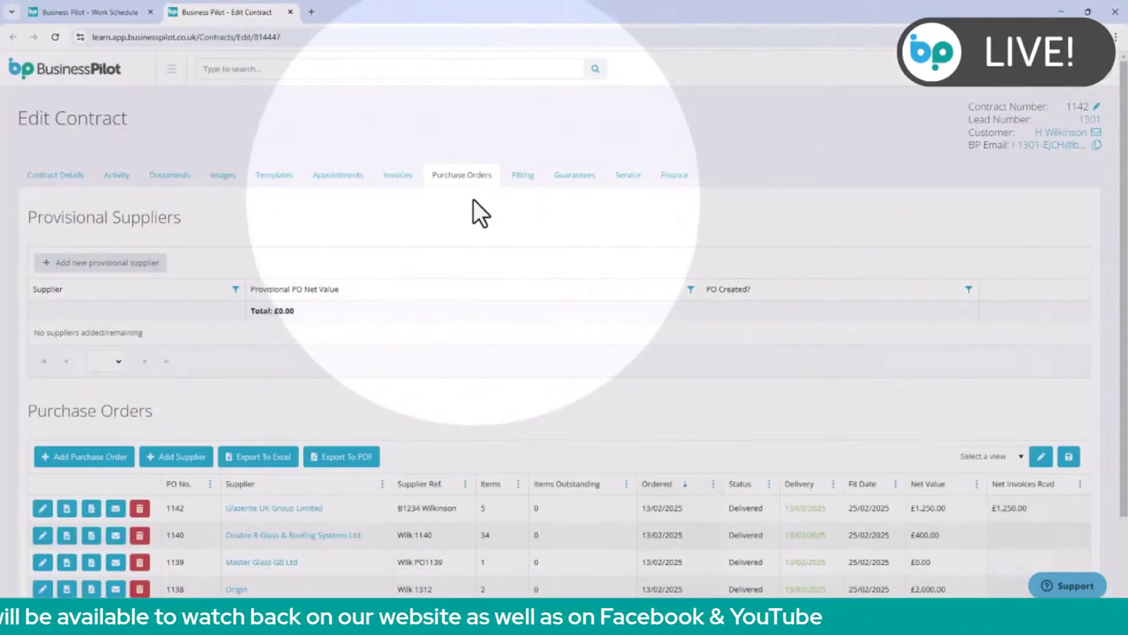
pyautogui.click(675, 176)
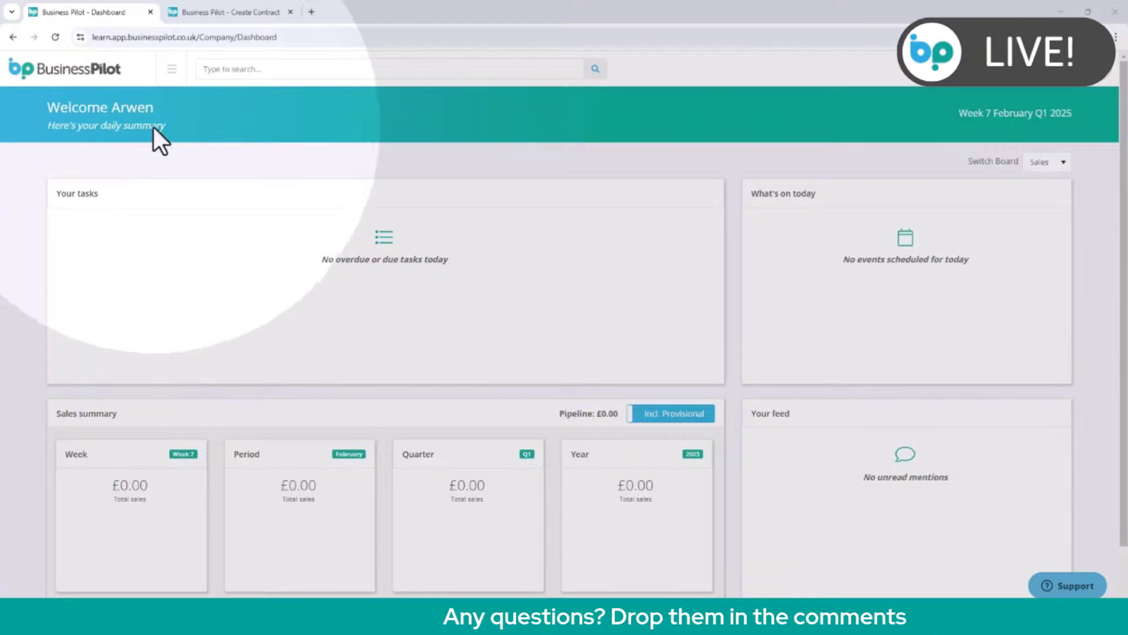
# - View the new provisional supplier form in the contract being created, close it without saving and return to the dashboard
pyautogui.click(238, 12)
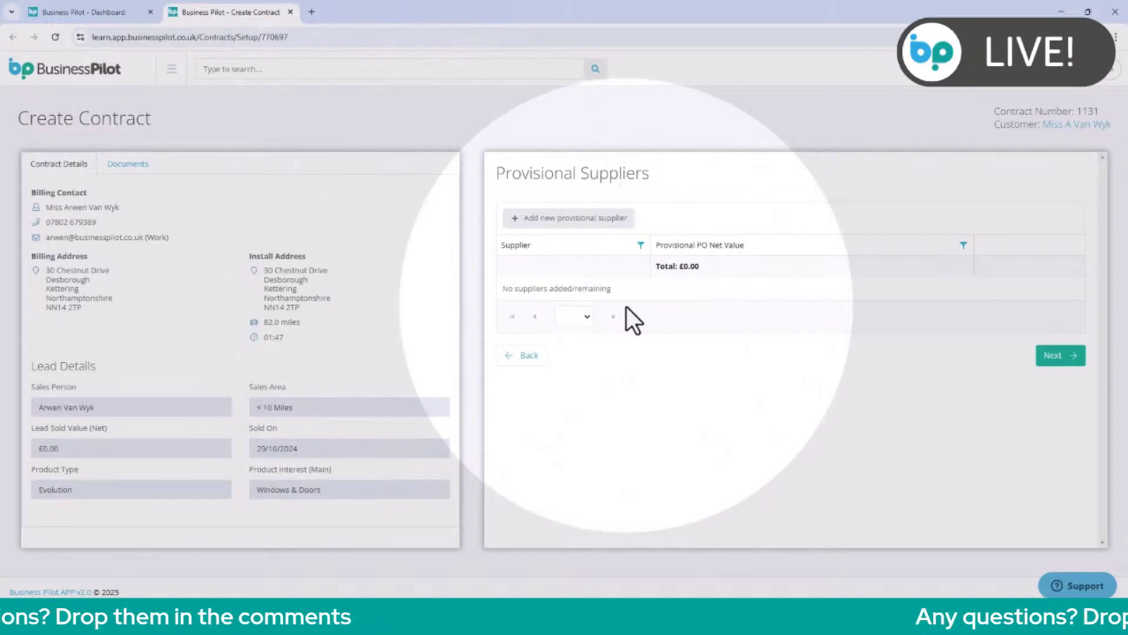
pyautogui.click(613, 218)
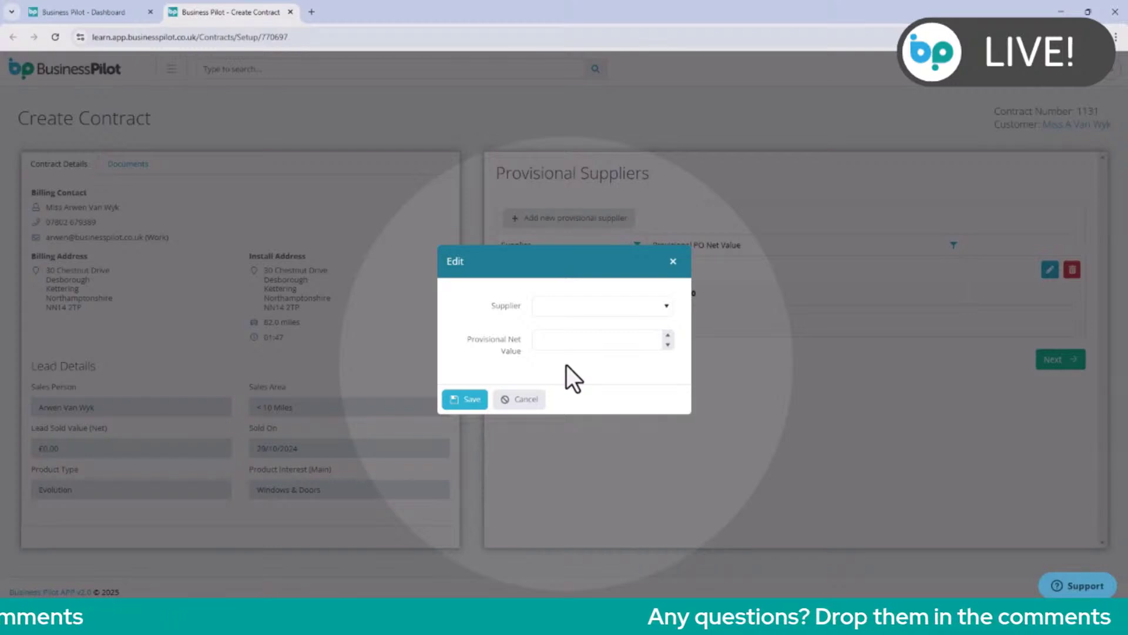
pyautogui.click(672, 261)
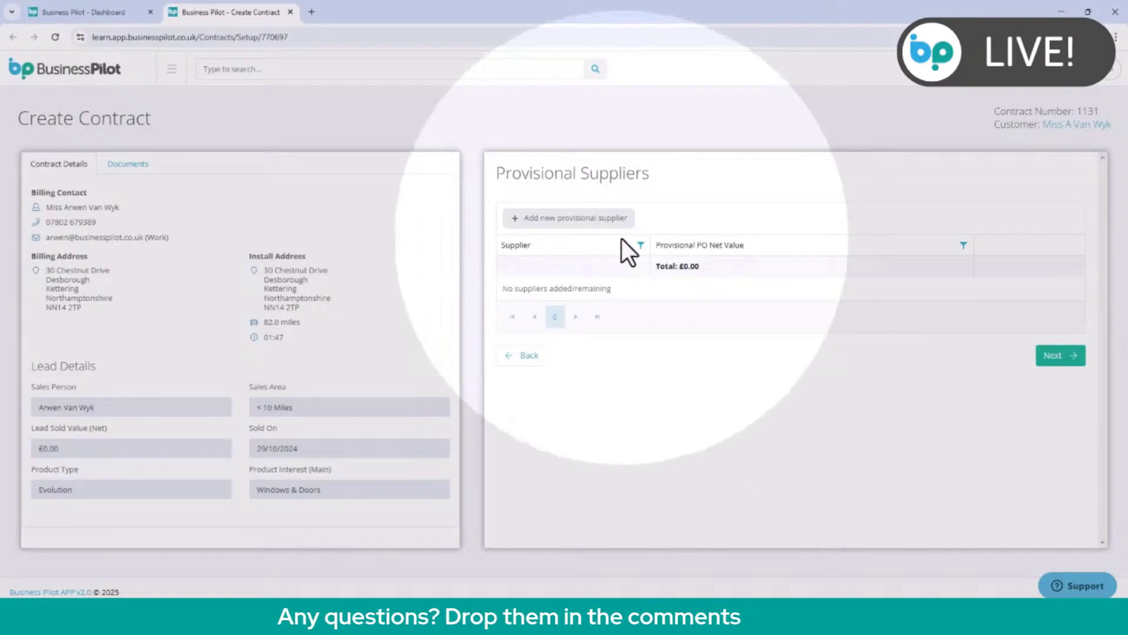
pyautogui.click(113, 12)
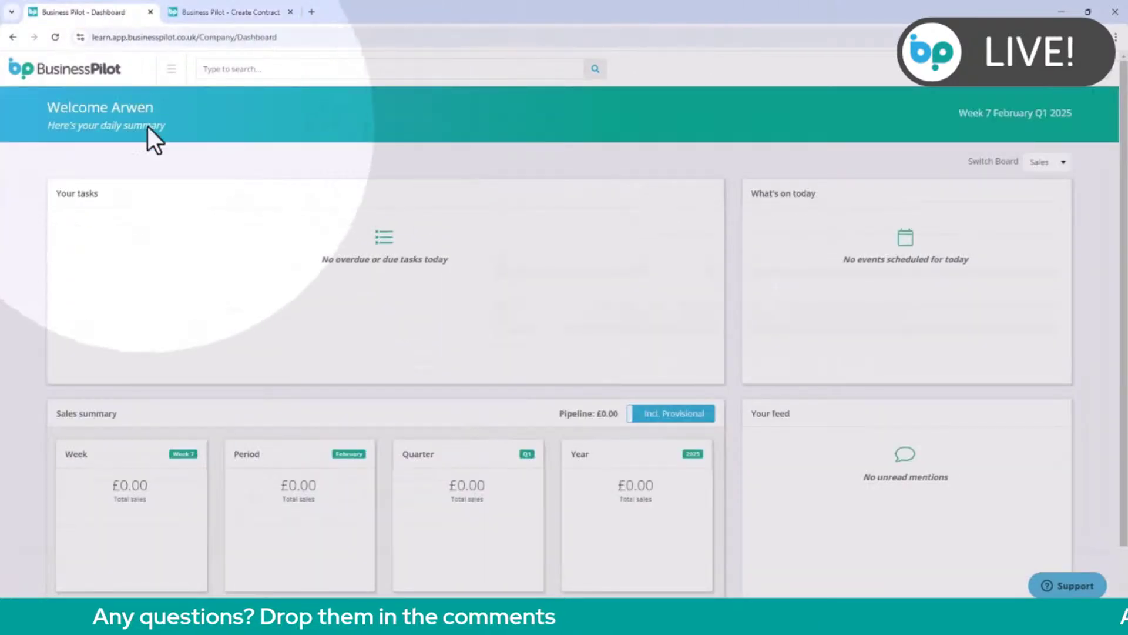
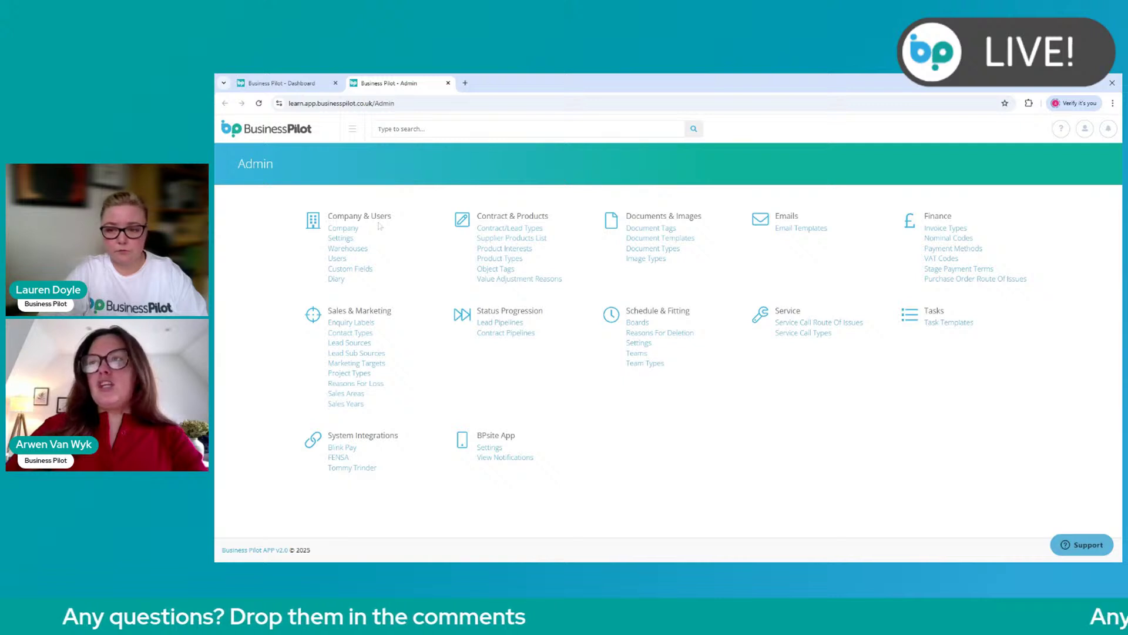
# - Review the name and address fields of the four company warehouses in the admin settings and close that page
pyautogui.click(362, 252)
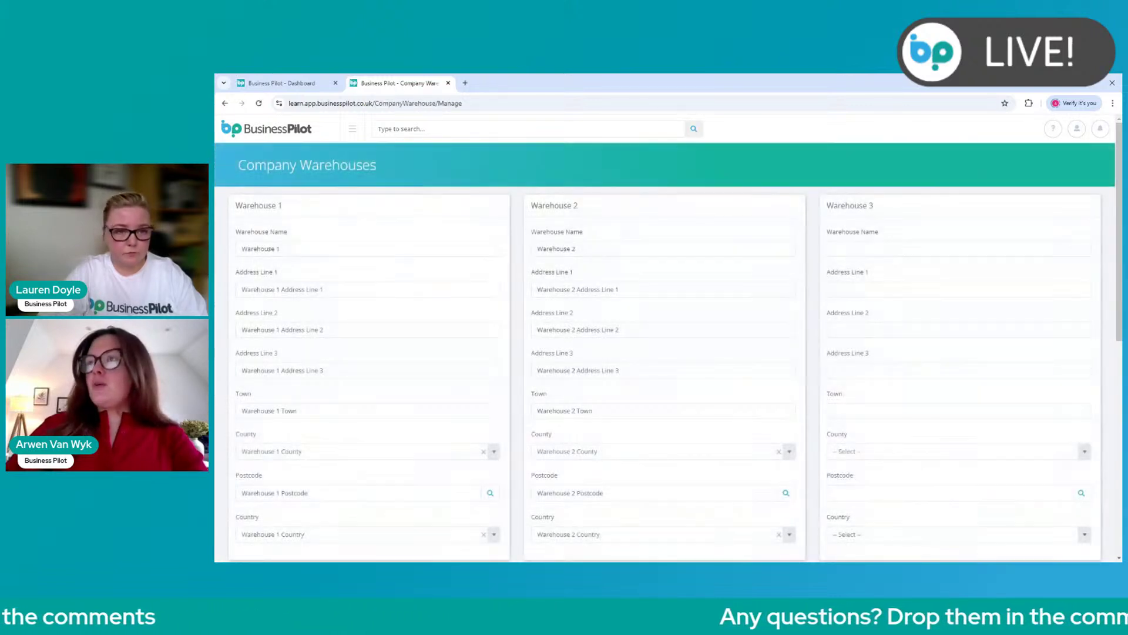
pyautogui.scroll(-4, 542, 343)
pyautogui.scroll(-2, 542, 343)
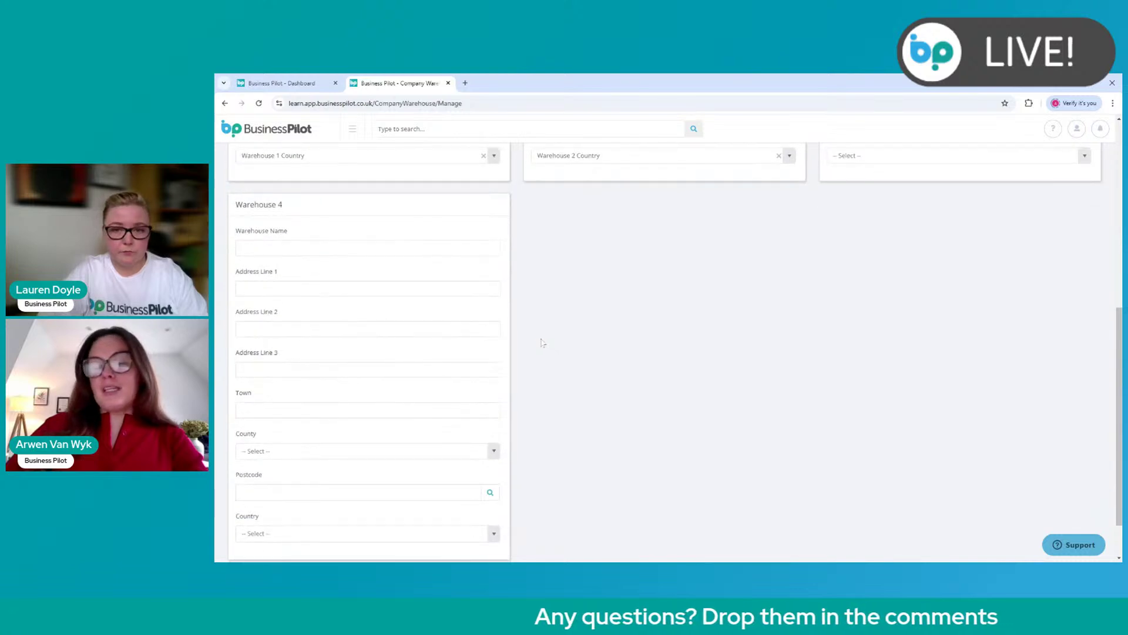
pyautogui.scroll(1, 542, 343)
pyautogui.scroll(6, 542, 343)
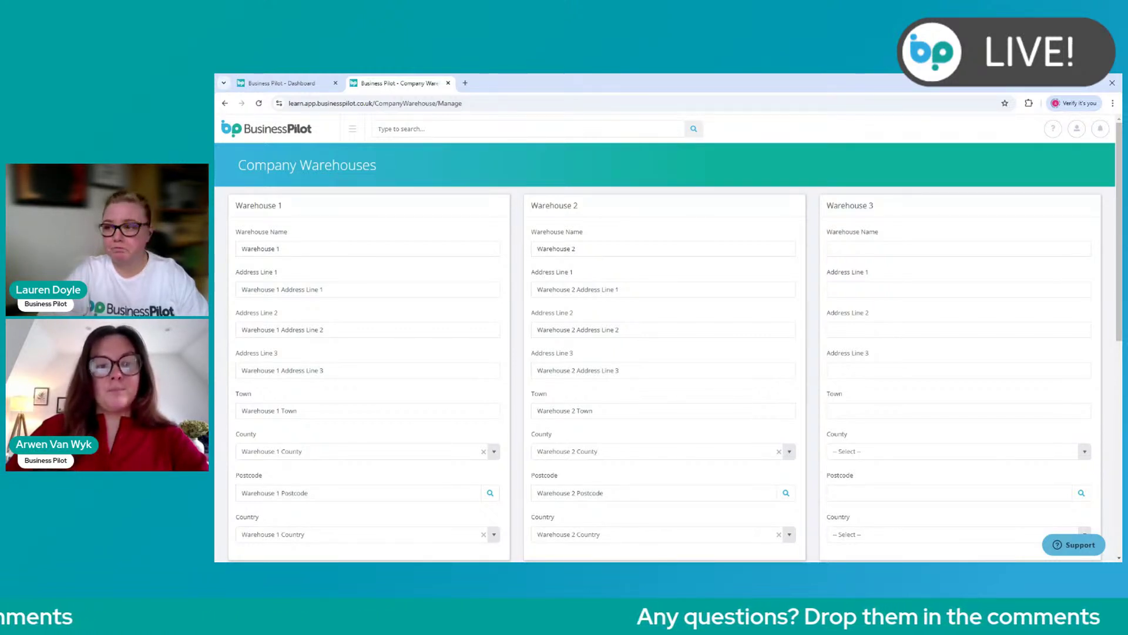
pyautogui.click(292, 133)
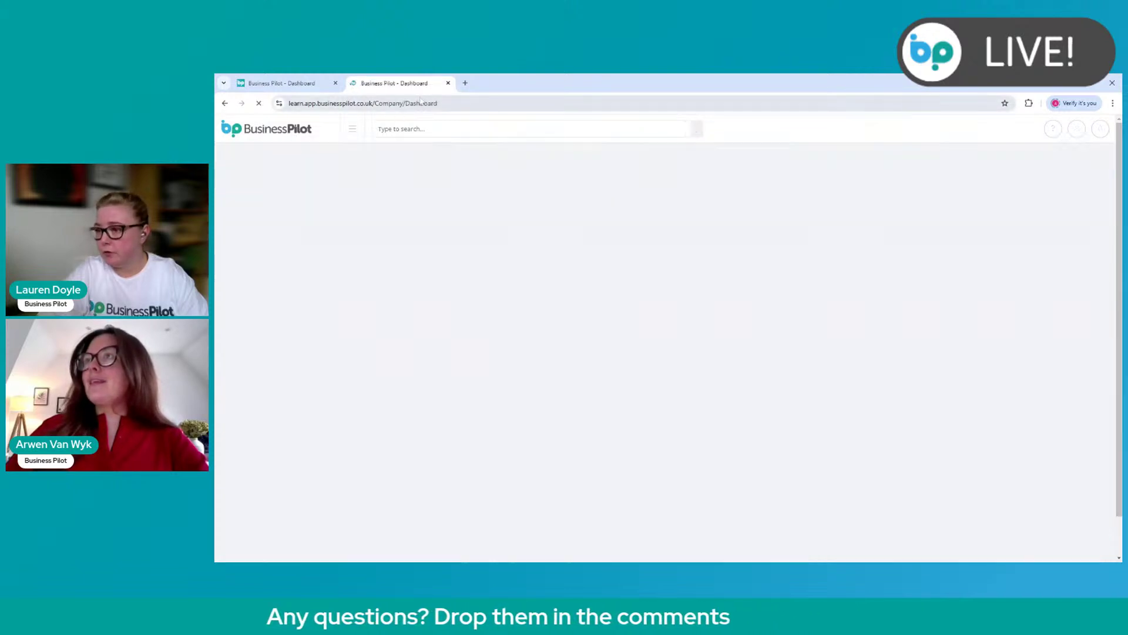
pyautogui.click(447, 83)
# - Open the live contracts and bring up the purchase orders of the contract with install start 25/02/2025
pyautogui.click(353, 129)
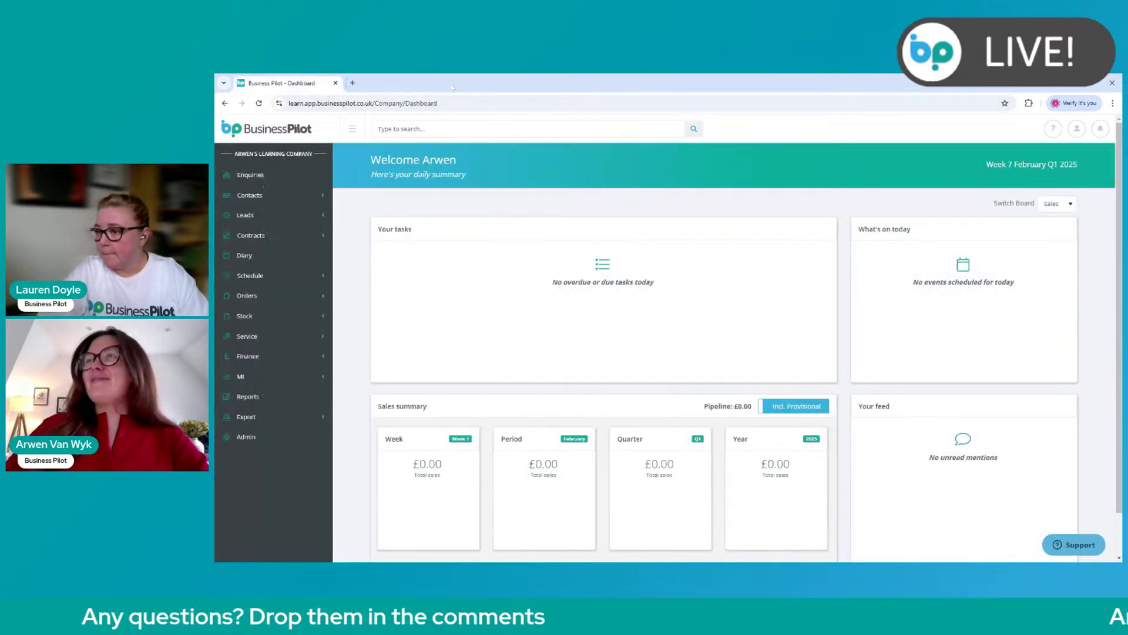
pyautogui.click(363, 127)
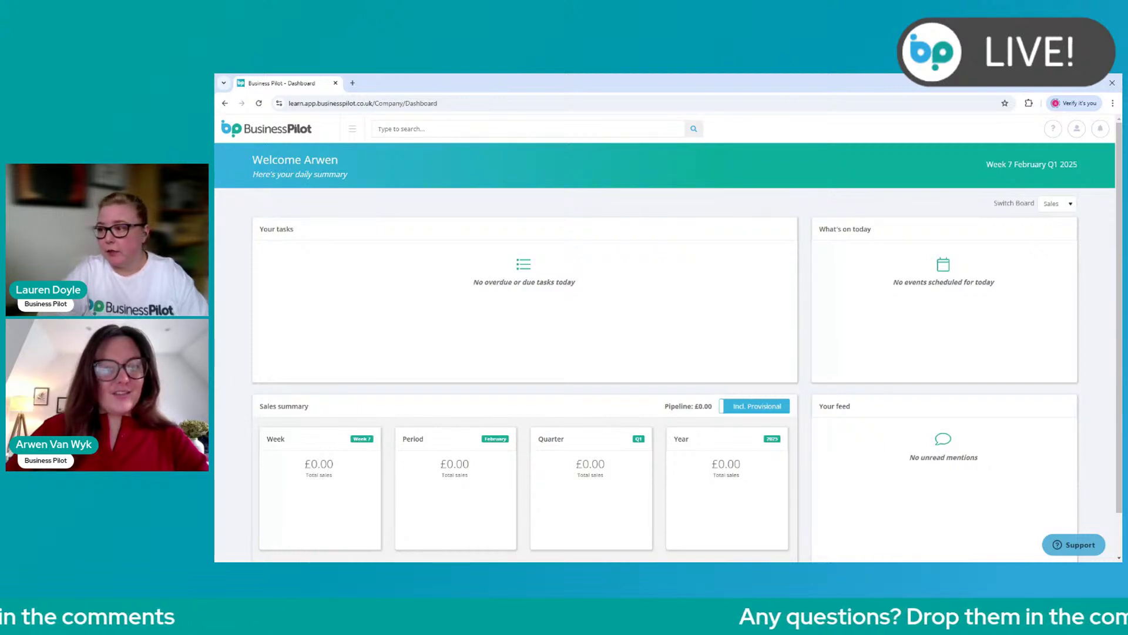
pyautogui.click(353, 129)
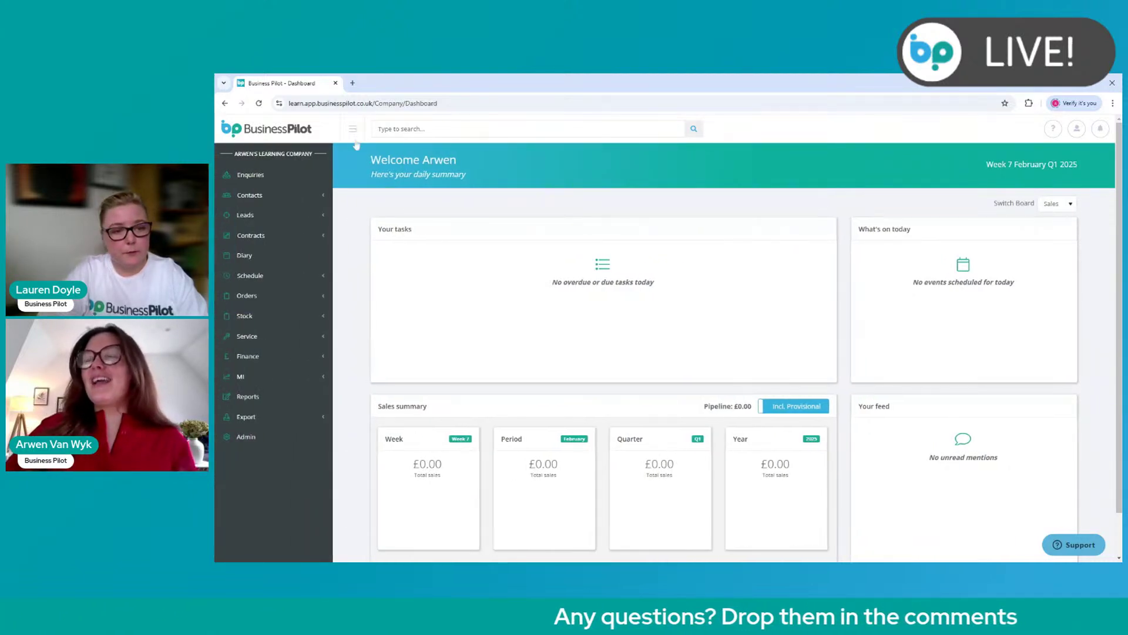
pyautogui.click(319, 236)
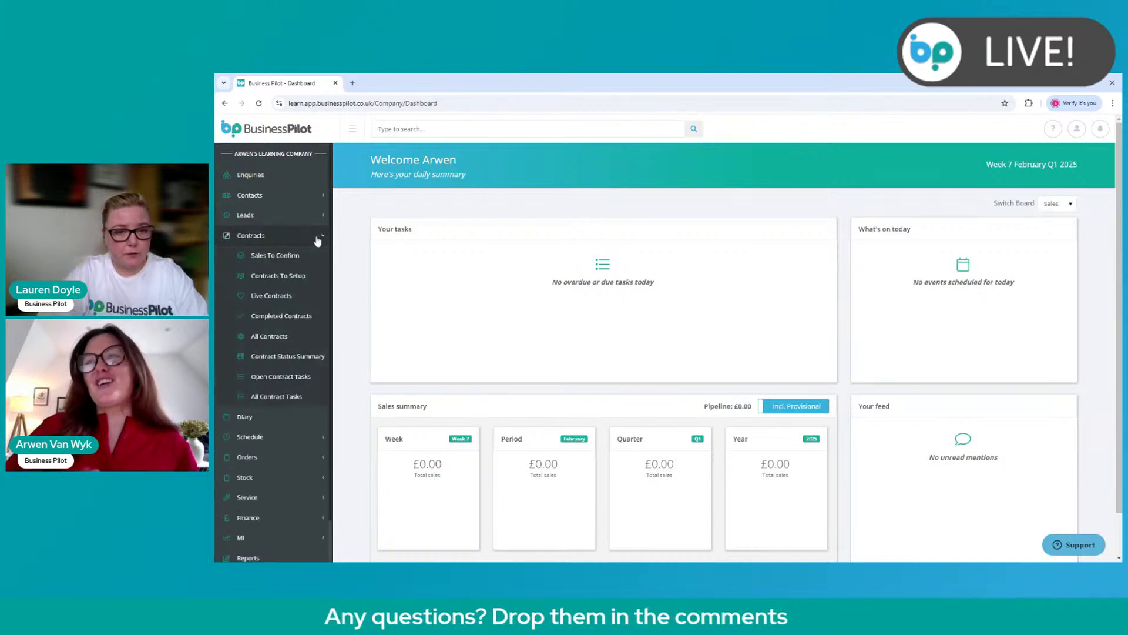
pyautogui.click(309, 299)
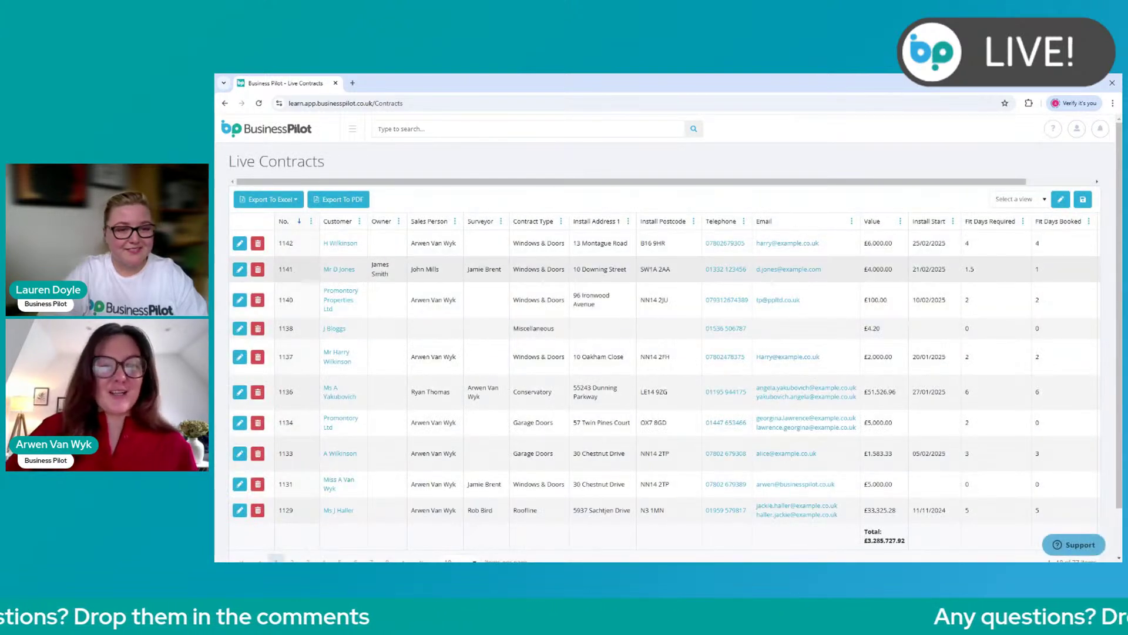
pyautogui.click(241, 244)
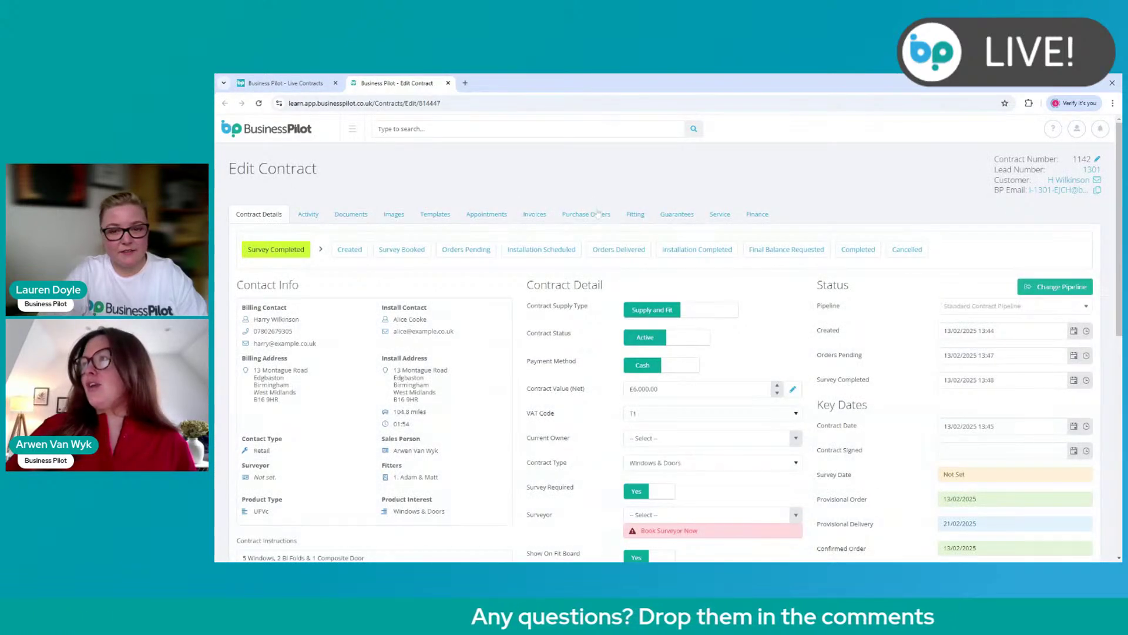
pyautogui.click(597, 213)
pyautogui.scroll(-1, 412, 329)
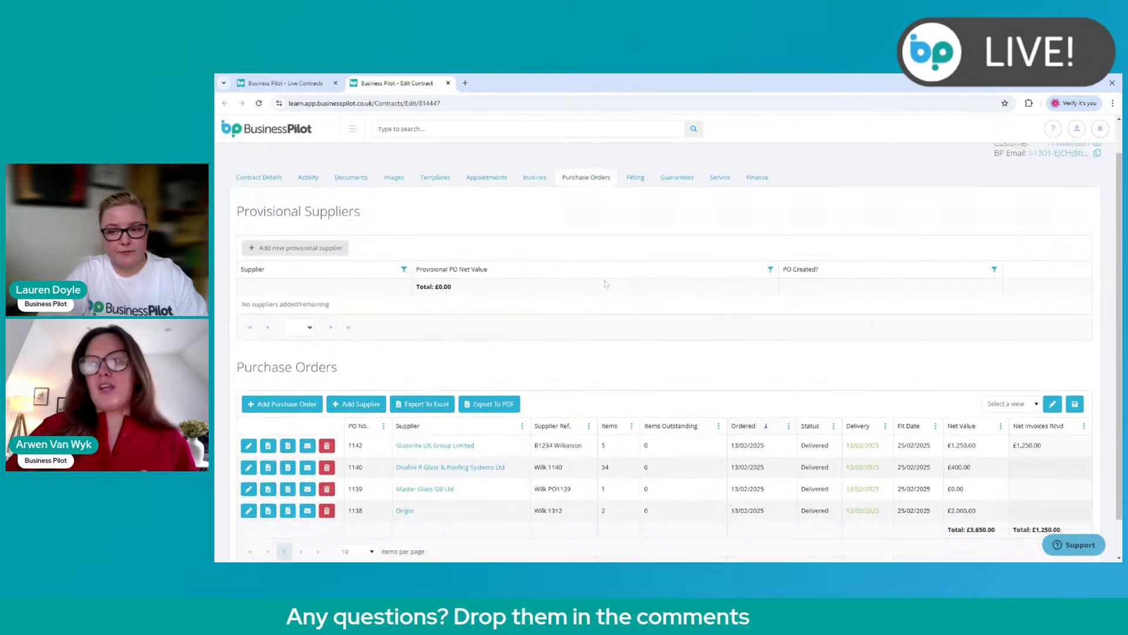
# - Examine the Remake/Recharge and Credit On Return options on a new purchase order and close it without adding the order
pyautogui.click(284, 394)
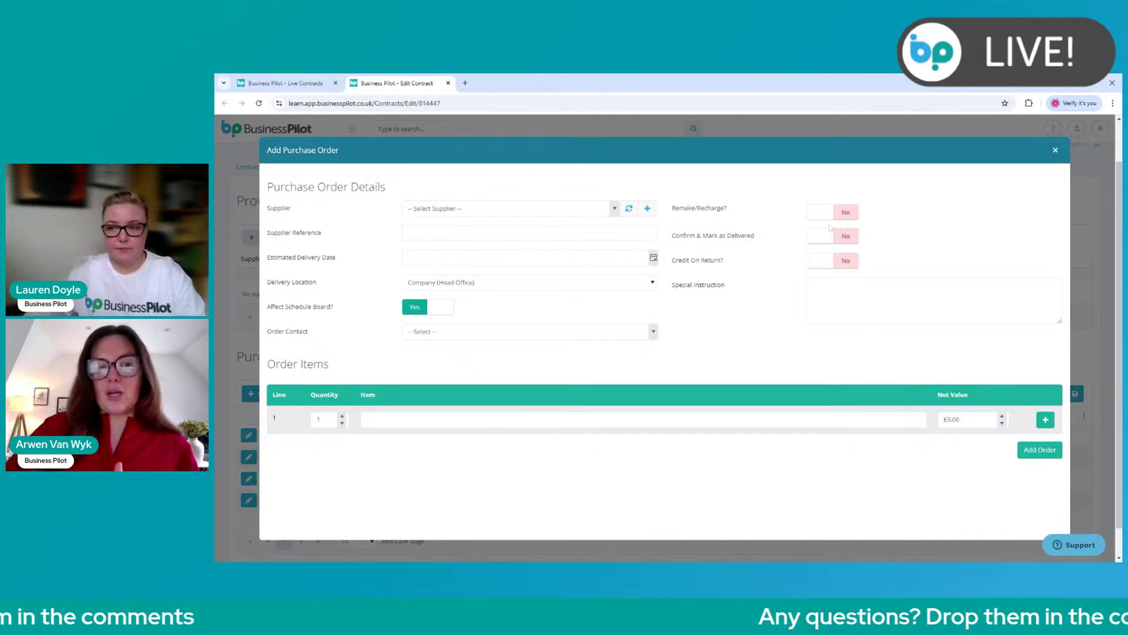
pyautogui.click(847, 214)
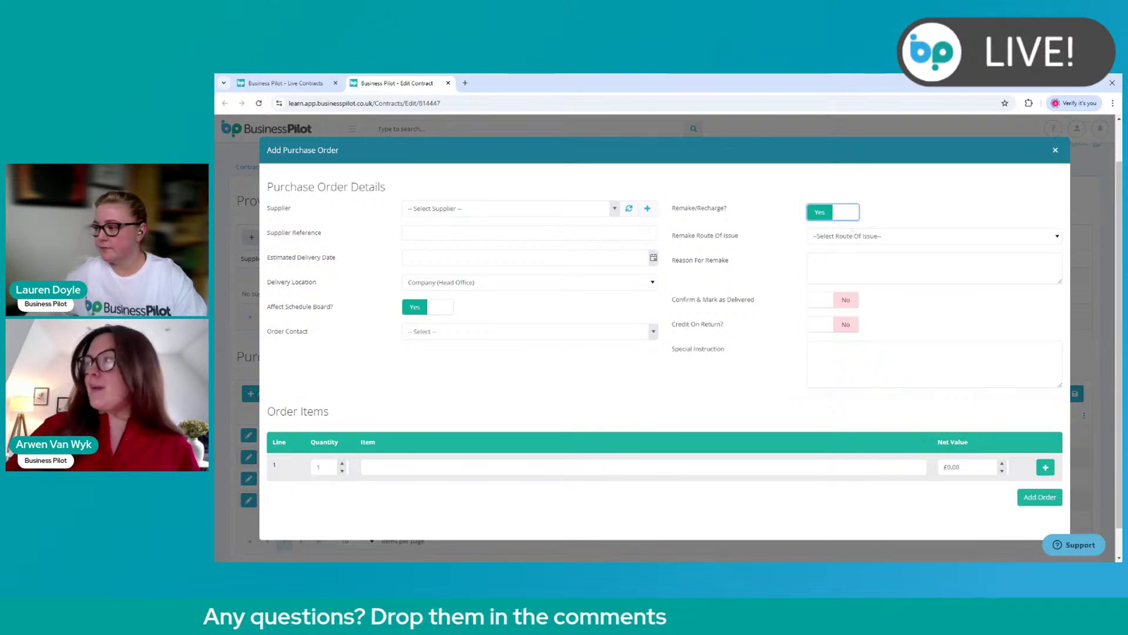
pyautogui.click(855, 236)
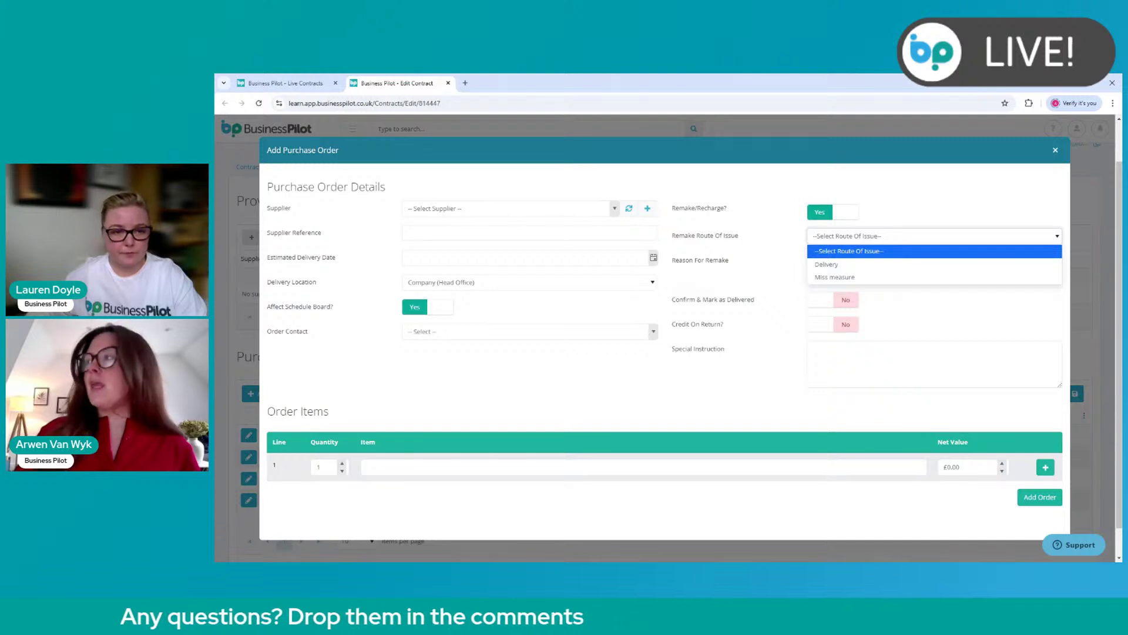
pyautogui.click(786, 280)
pyautogui.click(835, 271)
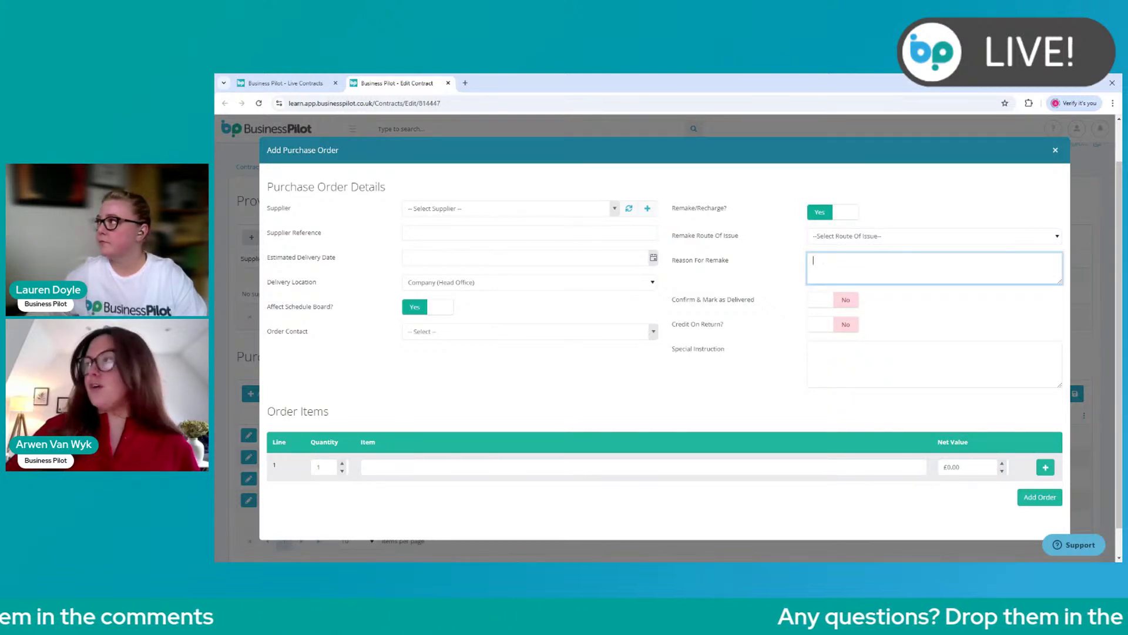
pyautogui.click(826, 217)
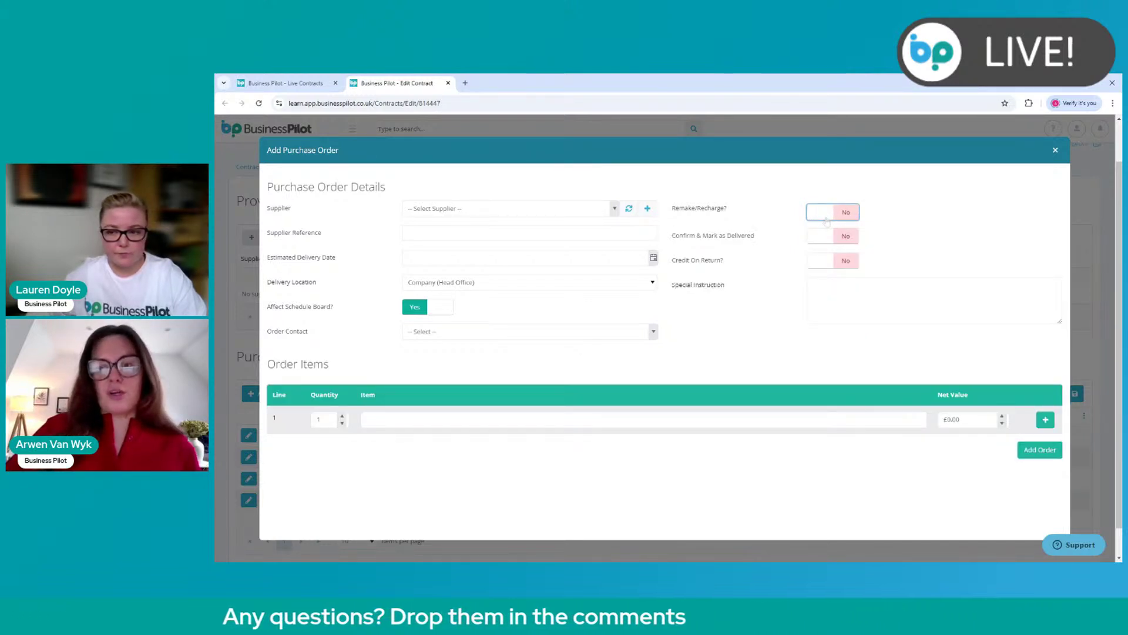
pyautogui.click(848, 265)
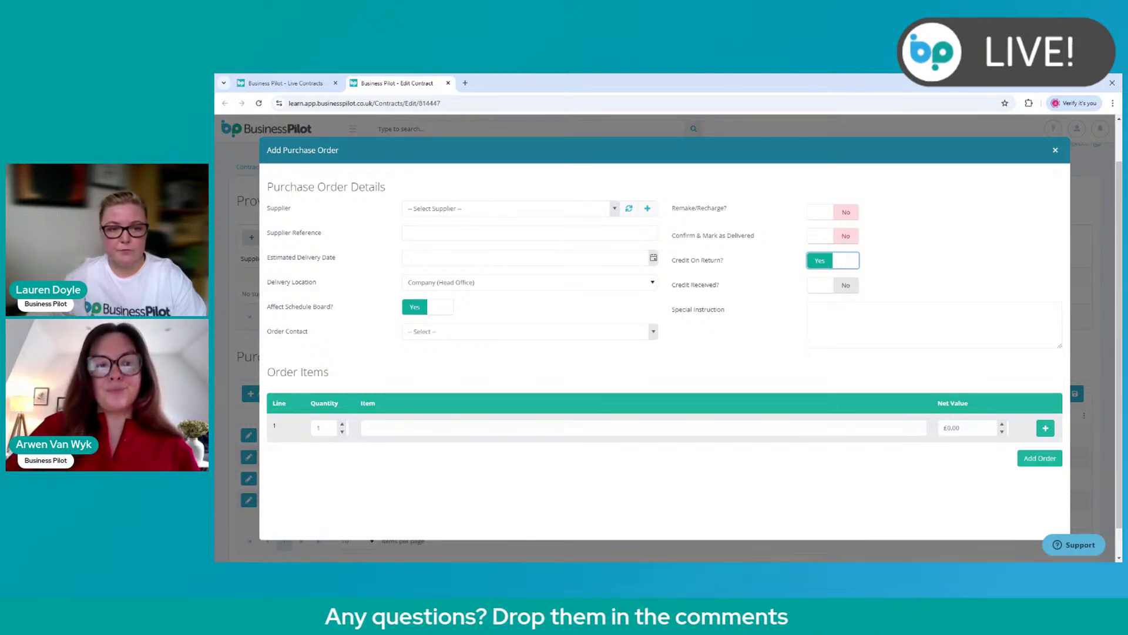
pyautogui.click(1053, 150)
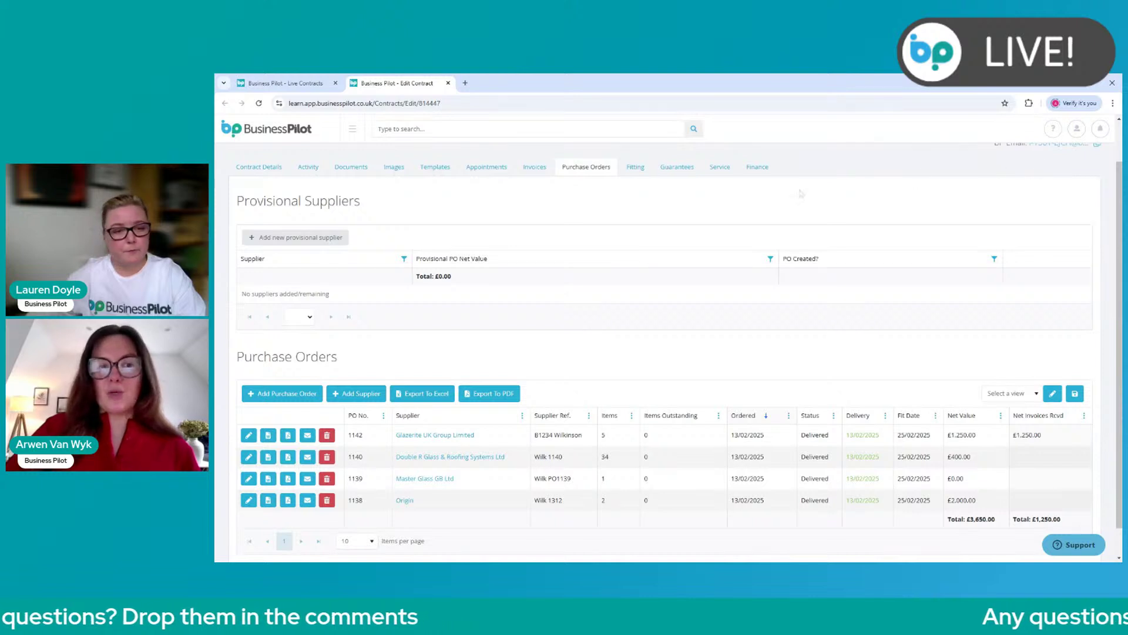
# - Open the live purchase orders and view the columns available for the list, including the remake and credit ones
pyautogui.click(352, 129)
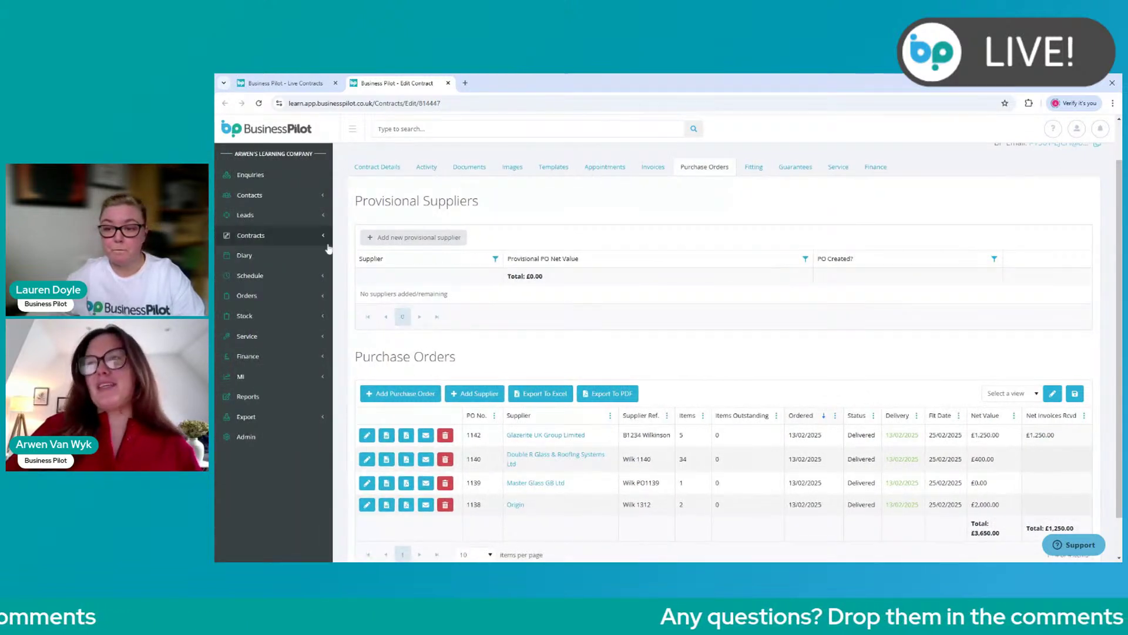
pyautogui.click(314, 295)
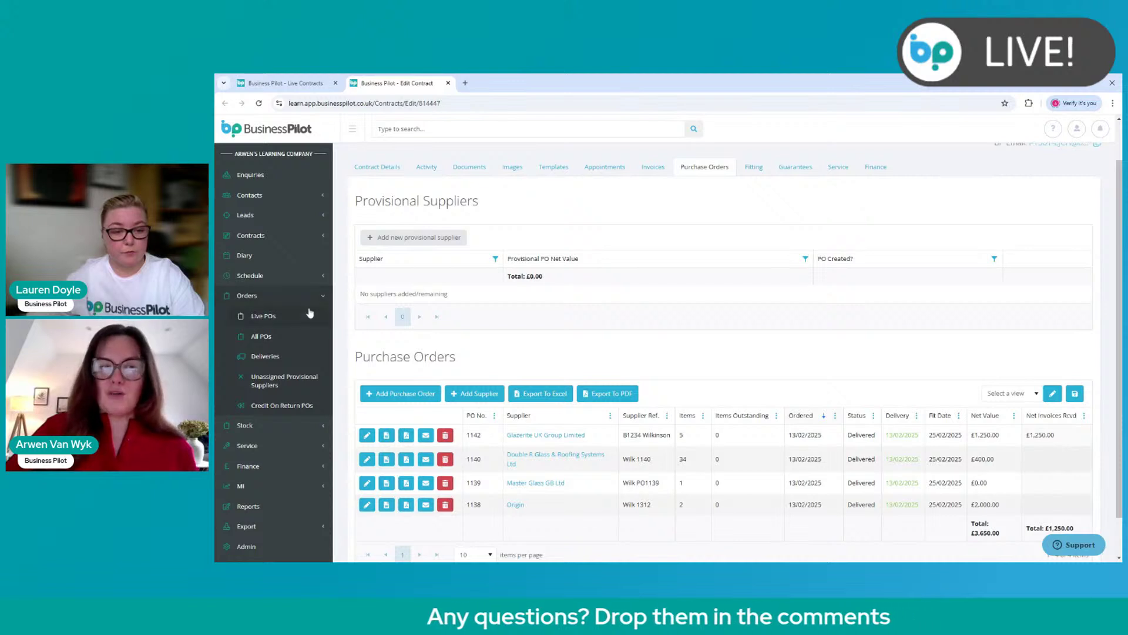
pyautogui.click(310, 313)
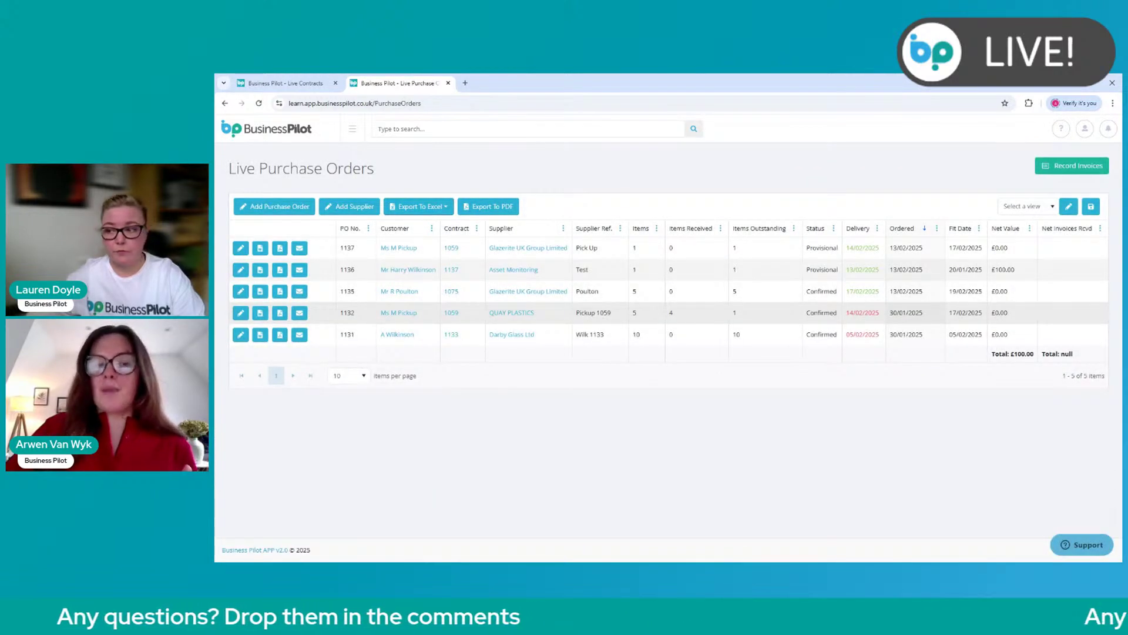
pyautogui.click(563, 229)
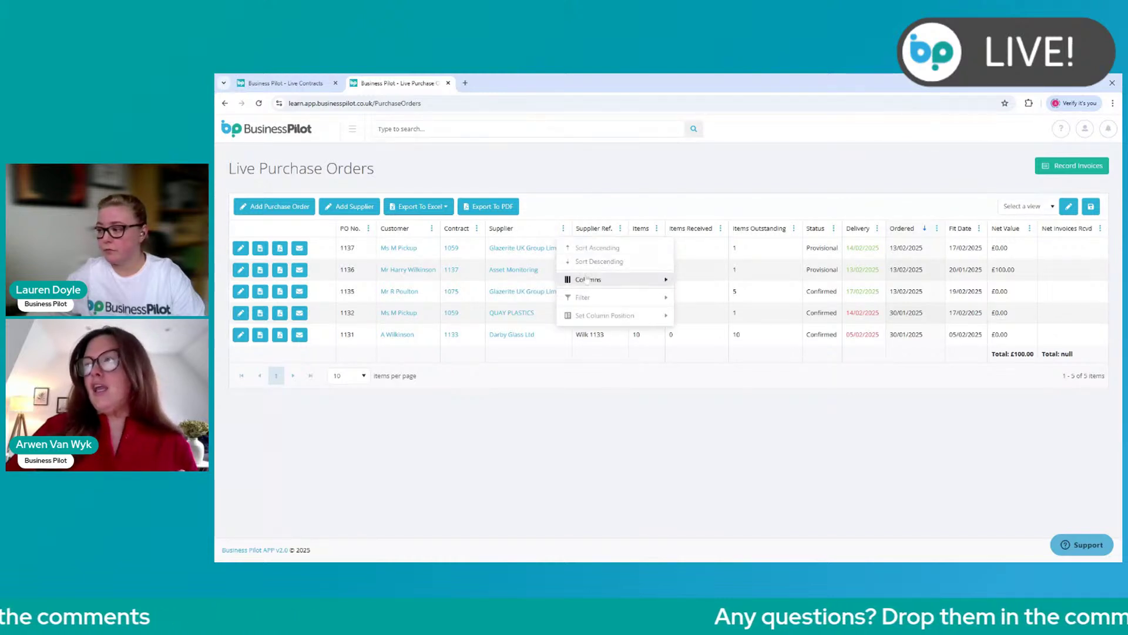
pyautogui.moveTo(586, 281)
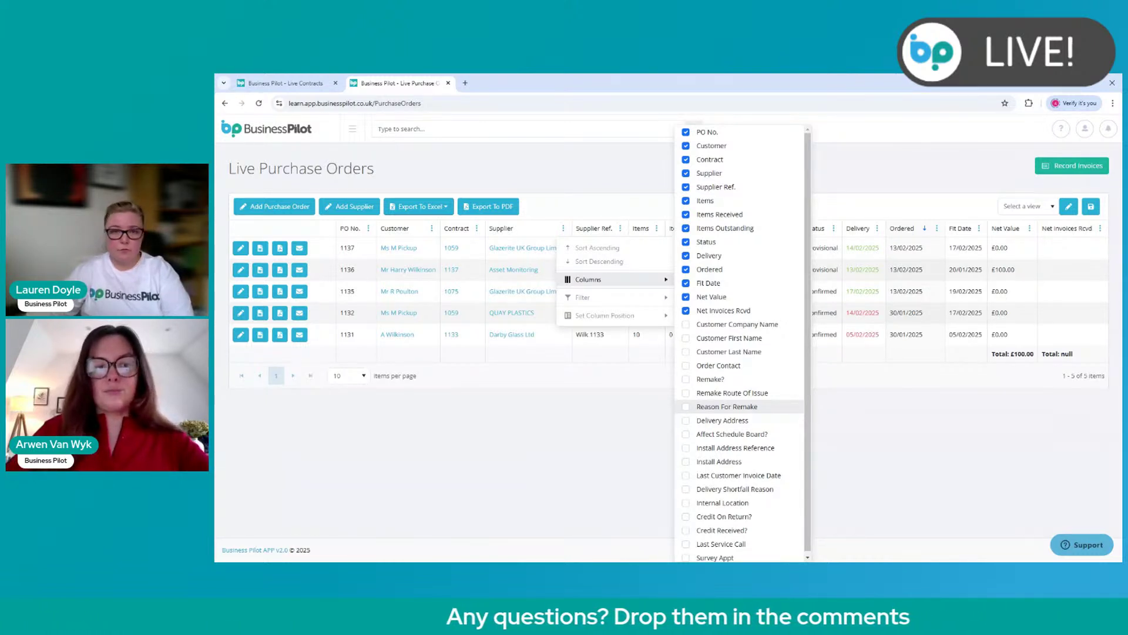
# - Go back to the live contracts and reopen the purchase orders of the contract with install start 25/02/2025
pyautogui.click(299, 138)
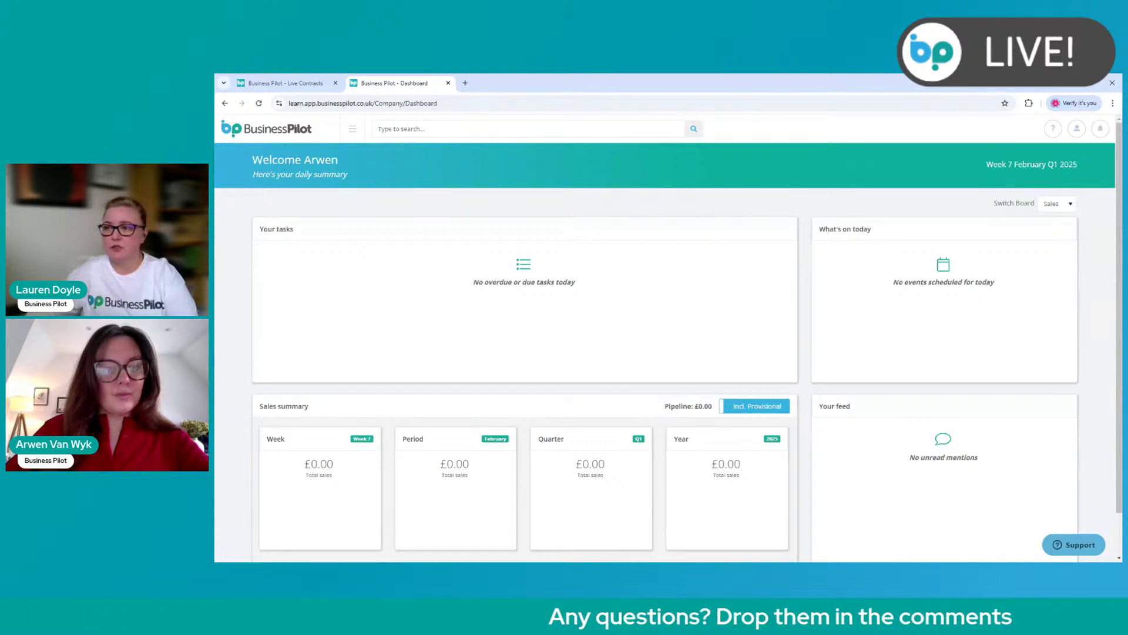
pyautogui.click(351, 128)
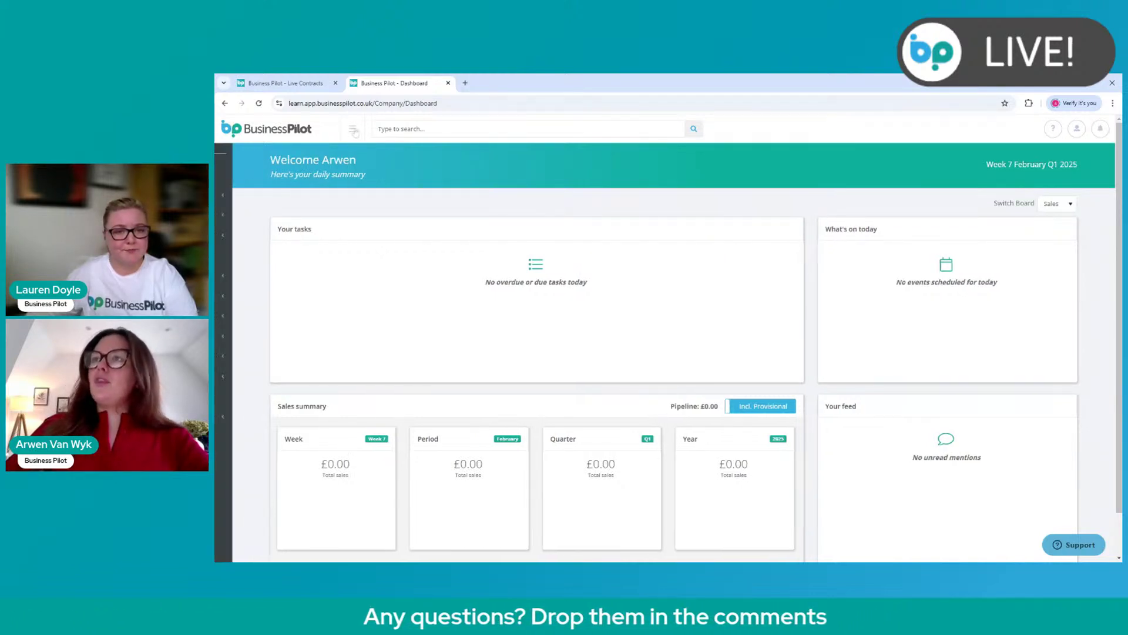
pyautogui.click(285, 83)
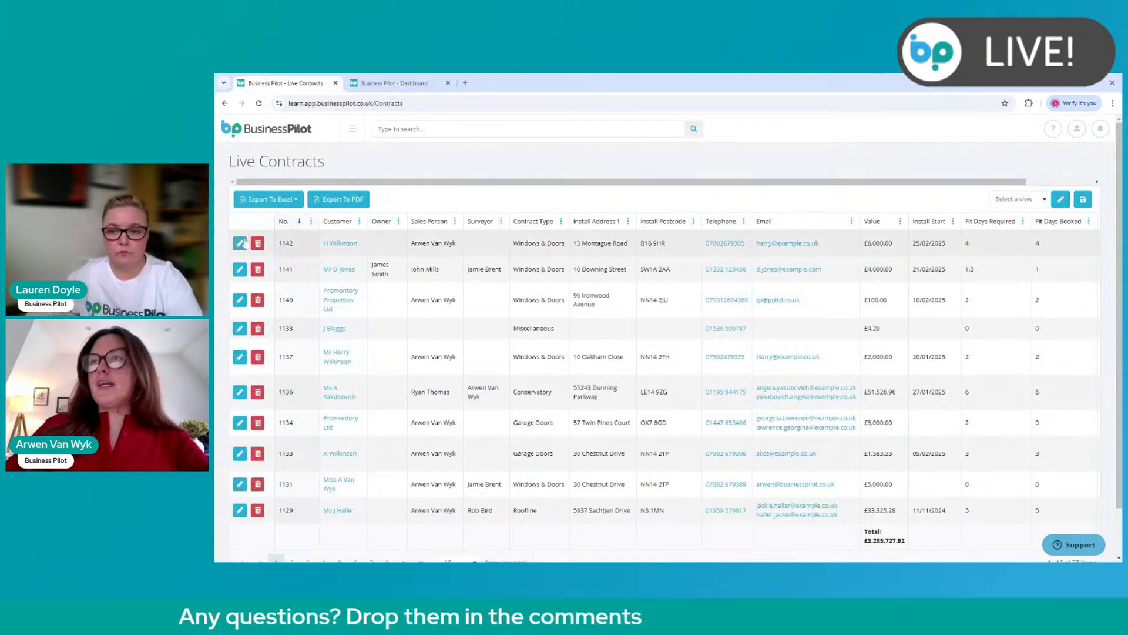
pyautogui.click(240, 243)
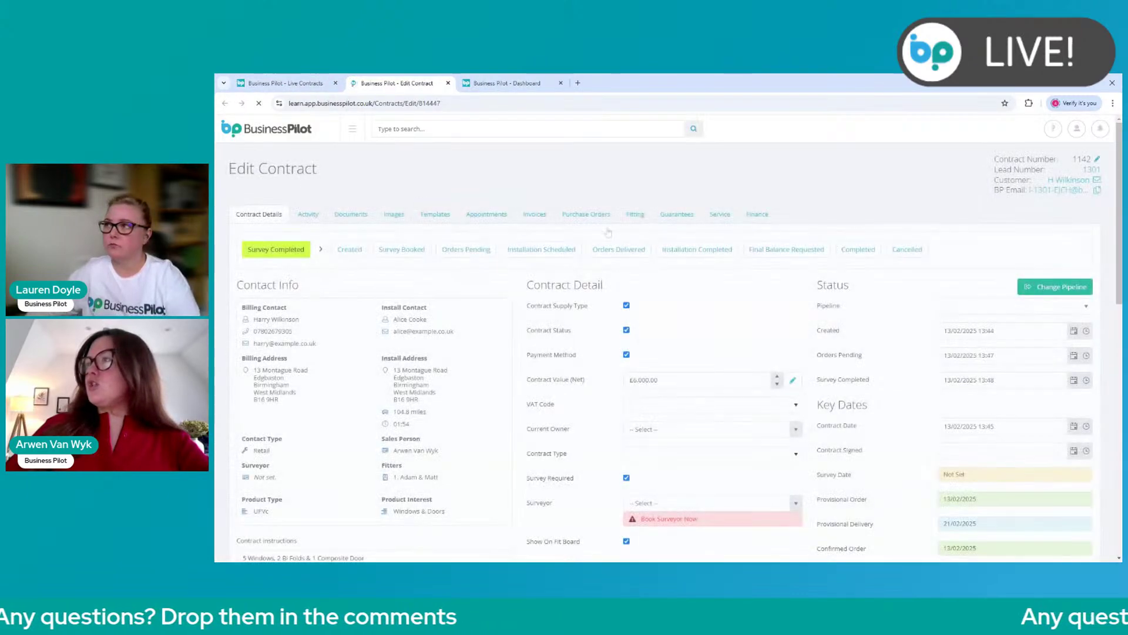
pyautogui.click(599, 216)
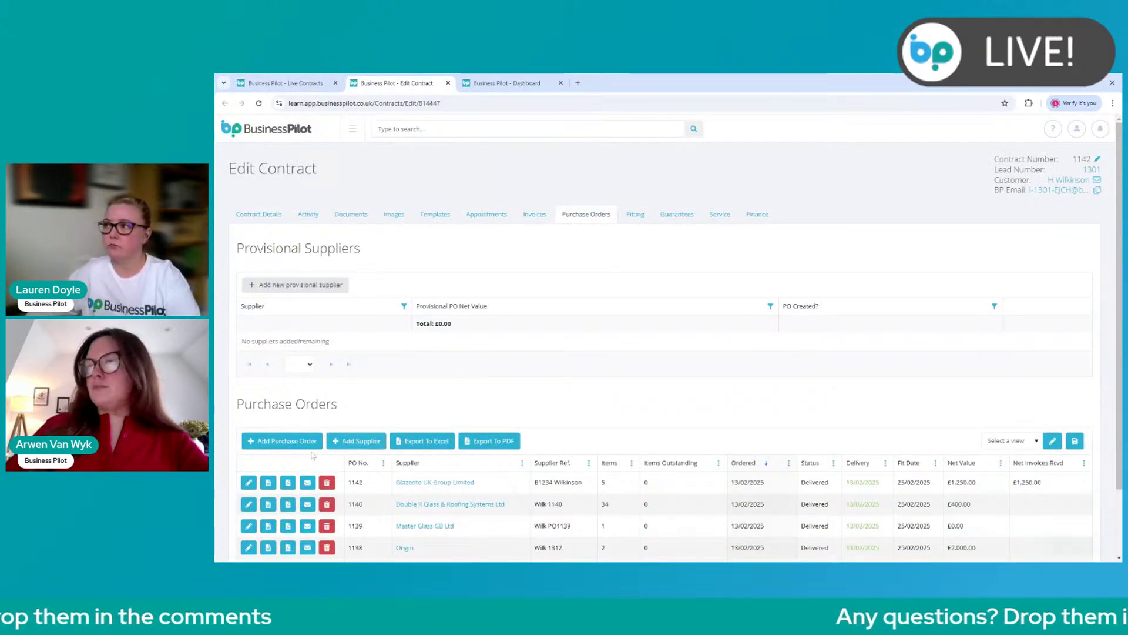
# - Set Confirm & Mark as Delivered to Yes on a new purchase order and close it without adding the order
pyautogui.click(307, 447)
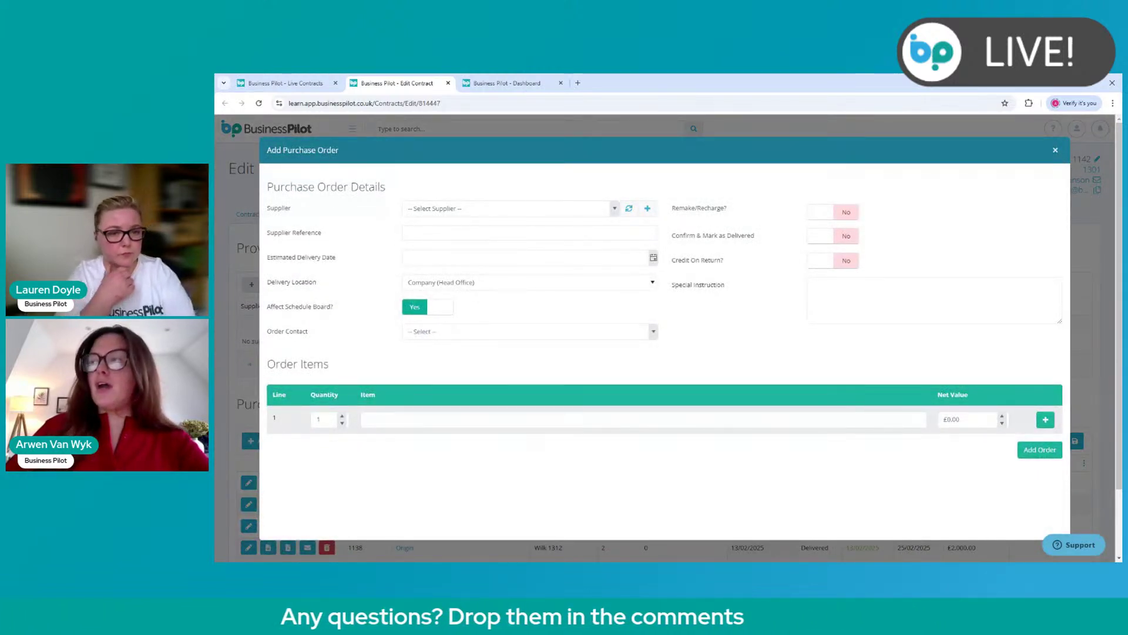
pyautogui.click(837, 238)
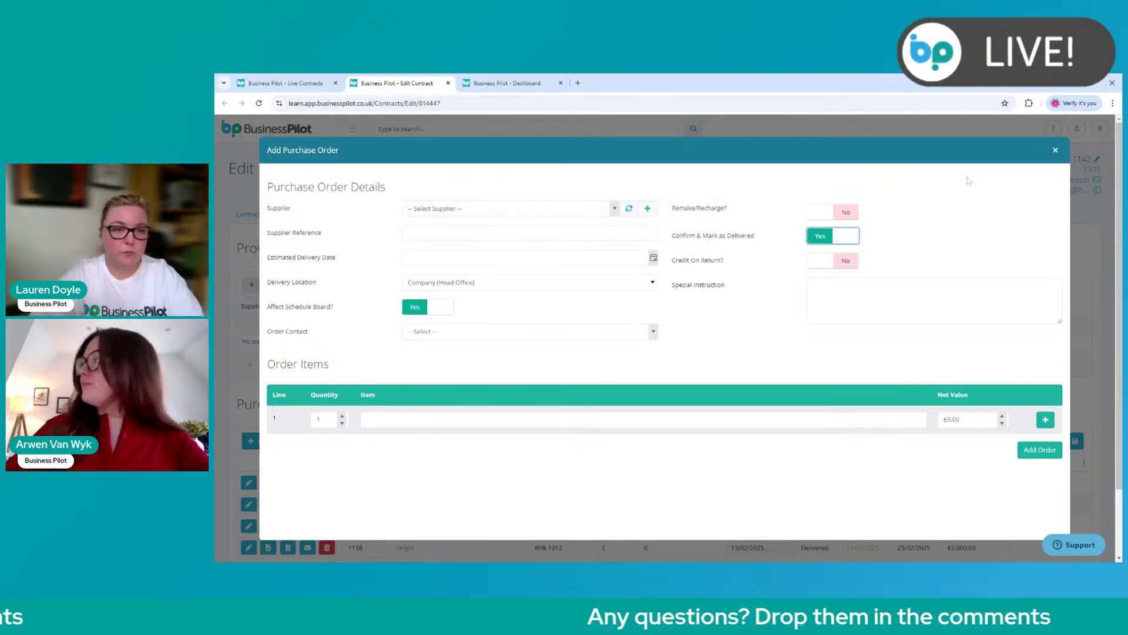
pyautogui.click(1055, 150)
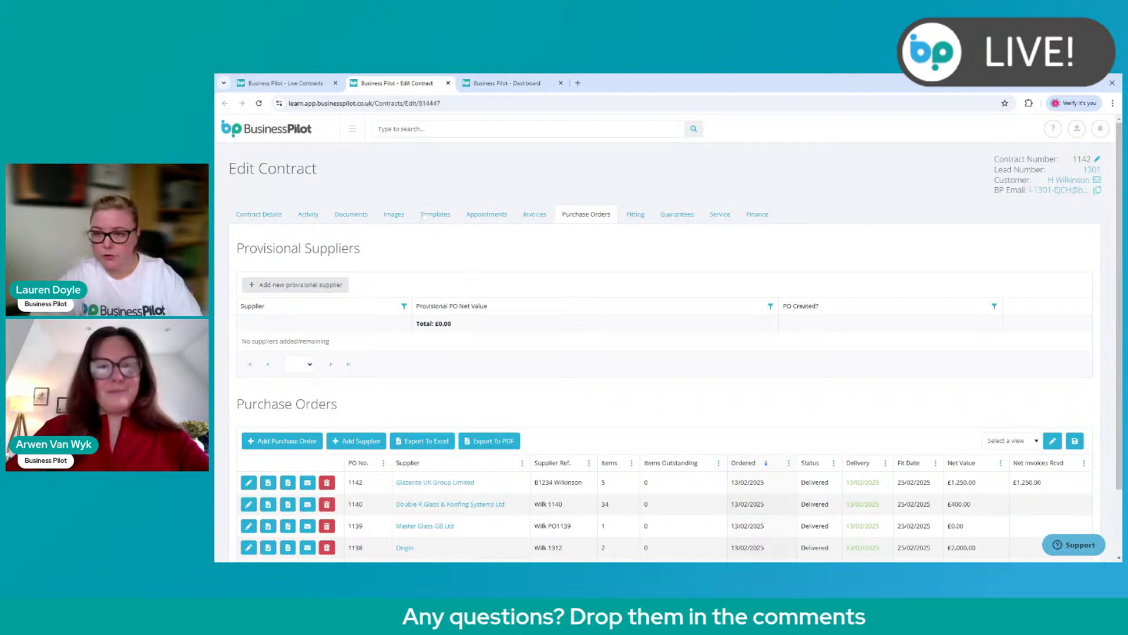
# - Close the contract's browser tab and the spare dashboard tab, and return from the live contracts to the dashboard
pyautogui.click(448, 83)
pyautogui.click(448, 83)
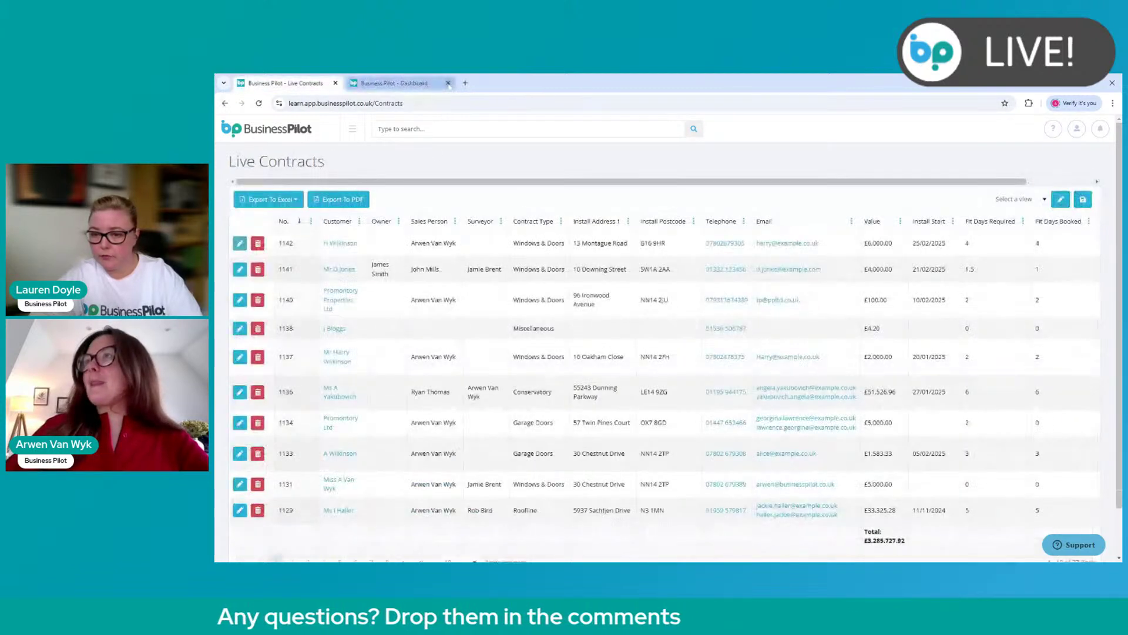
pyautogui.click(259, 134)
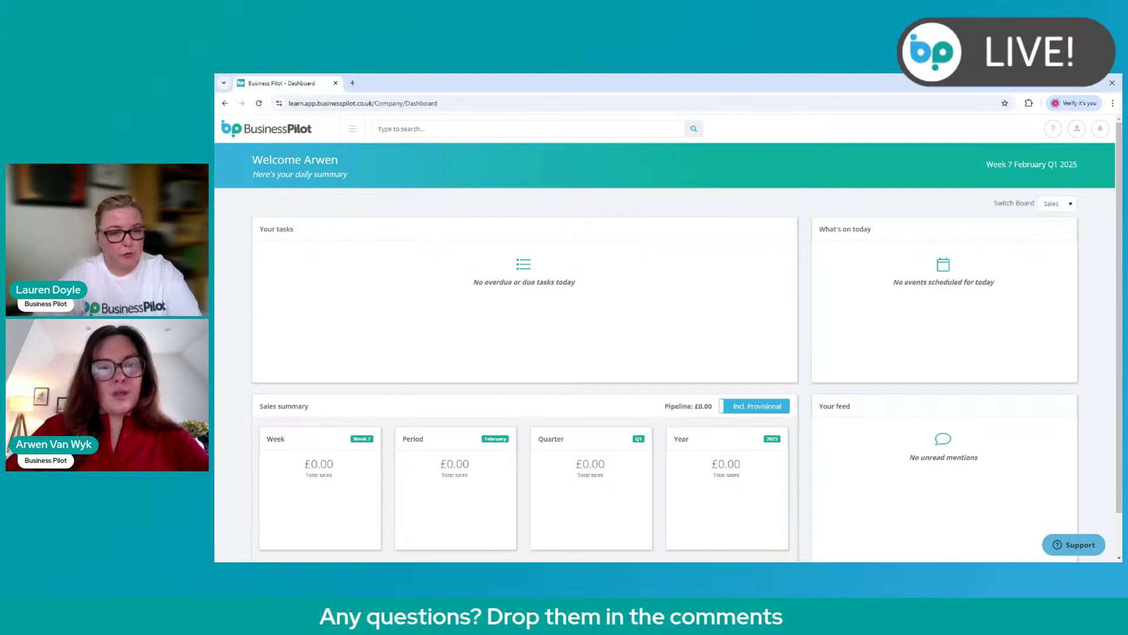
# - Open the Supplier Products List from the Contract & Products settings in Admin
pyautogui.click(352, 130)
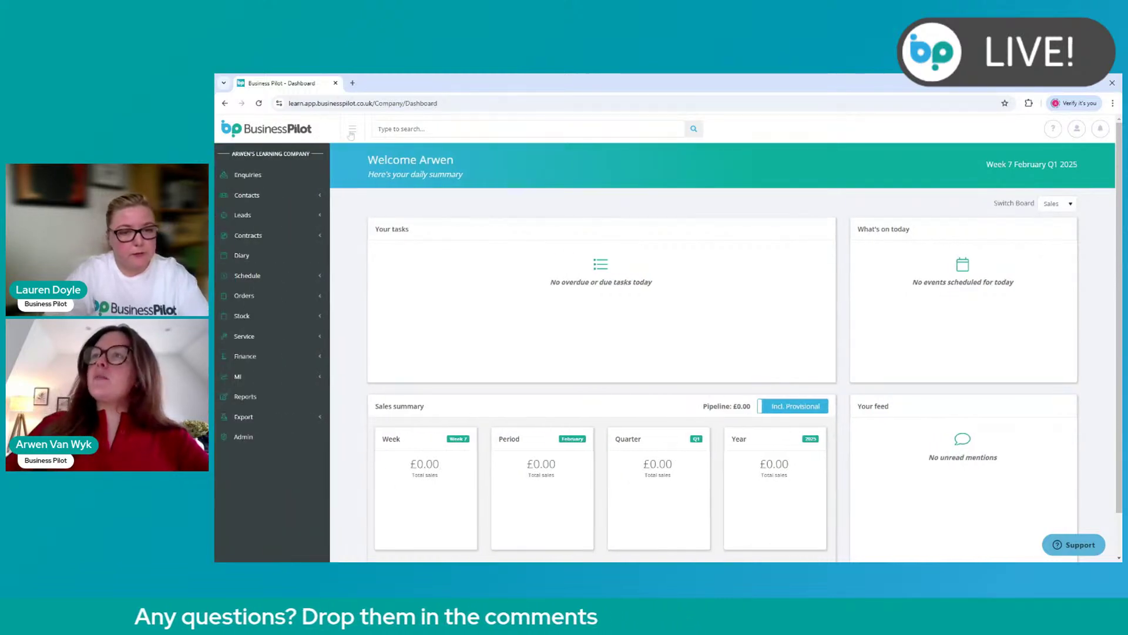
pyautogui.click(276, 437)
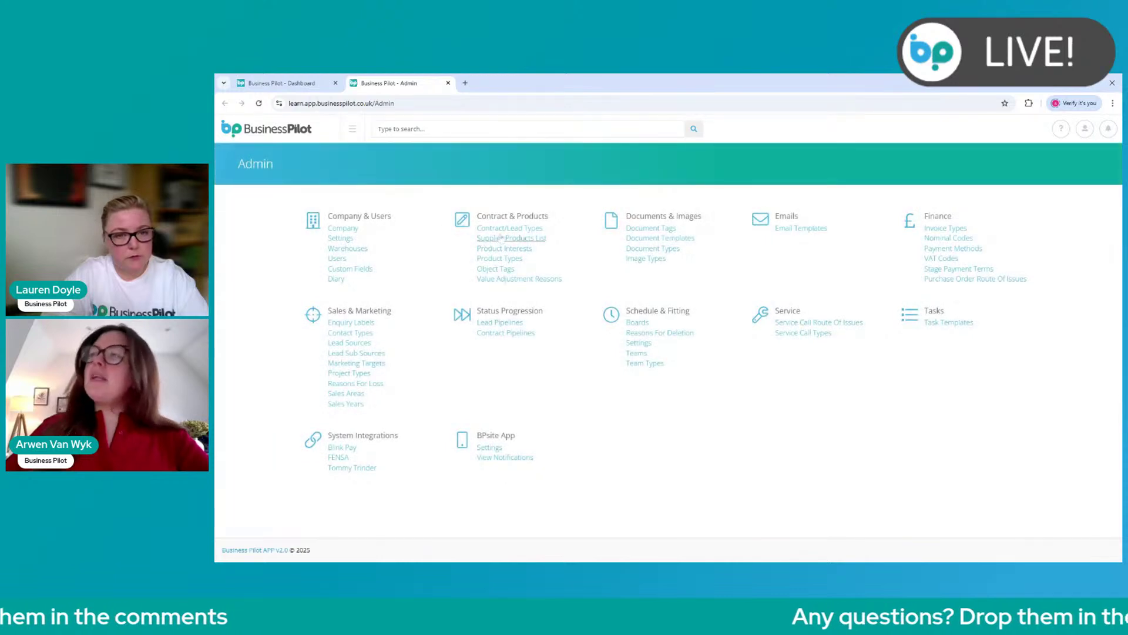
pyautogui.click(502, 239)
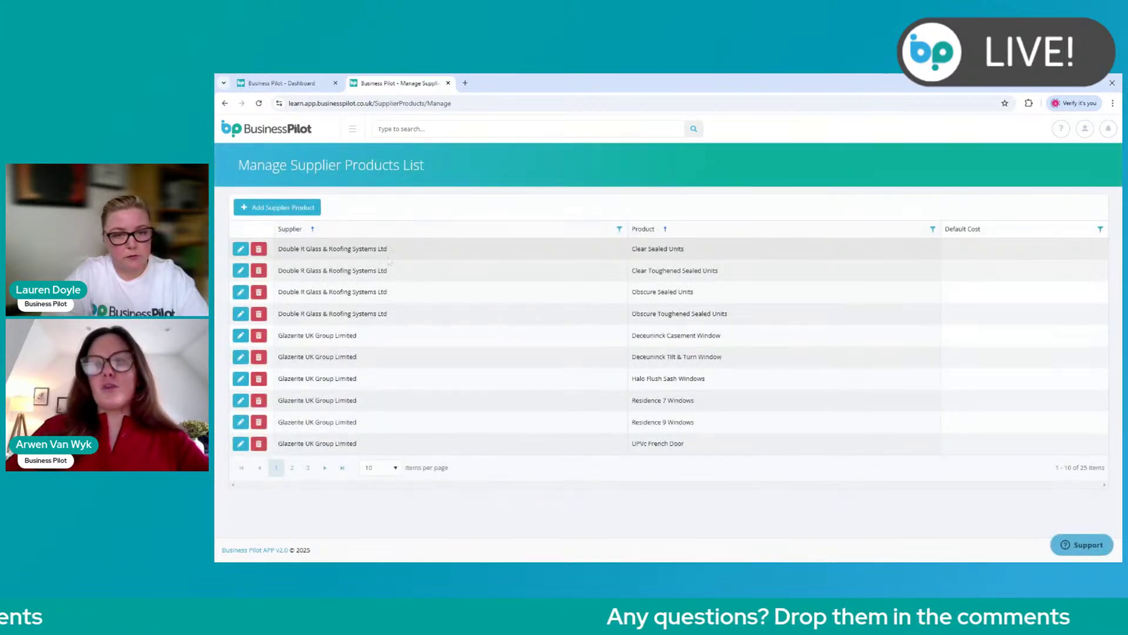